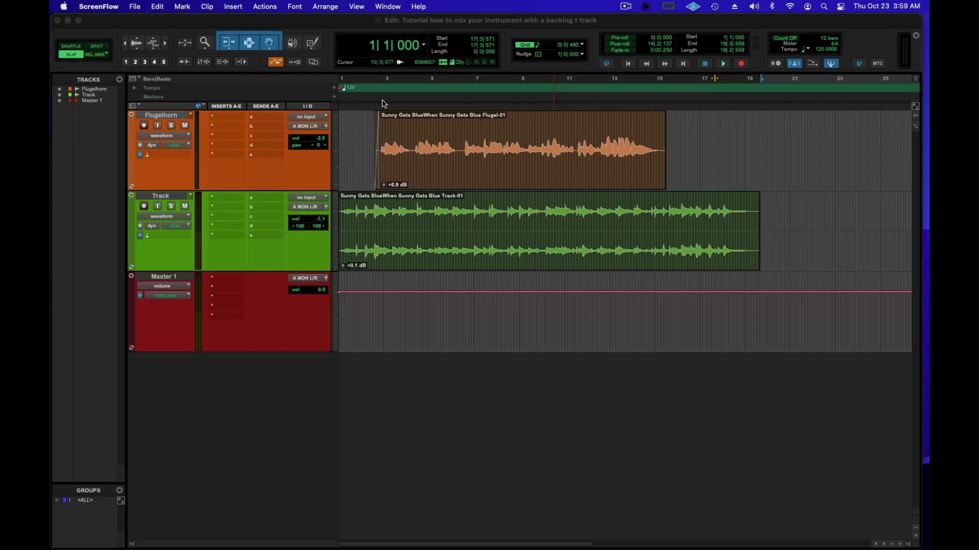
# Play the session from the start to hear the flugelhorn against the backing track, and stop playback.
pyautogui.click(723, 64)
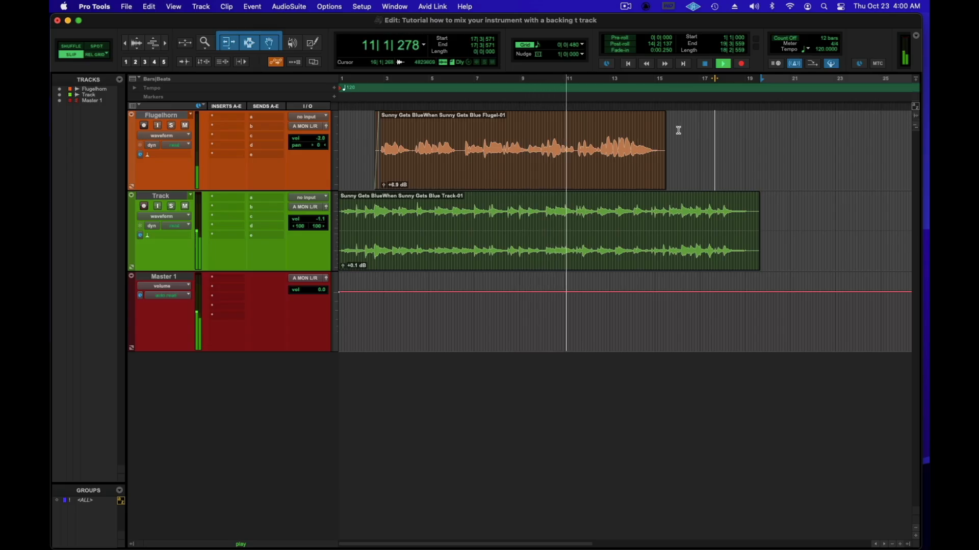
pyautogui.click(706, 64)
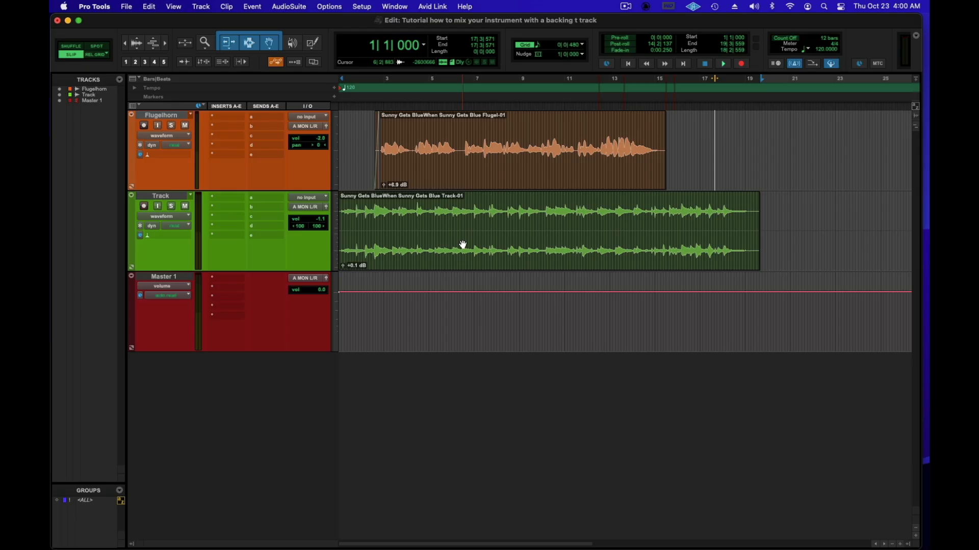
# Create four new stereo Aux Input tracks in the Mix window.
pyautogui.press('super+equal')
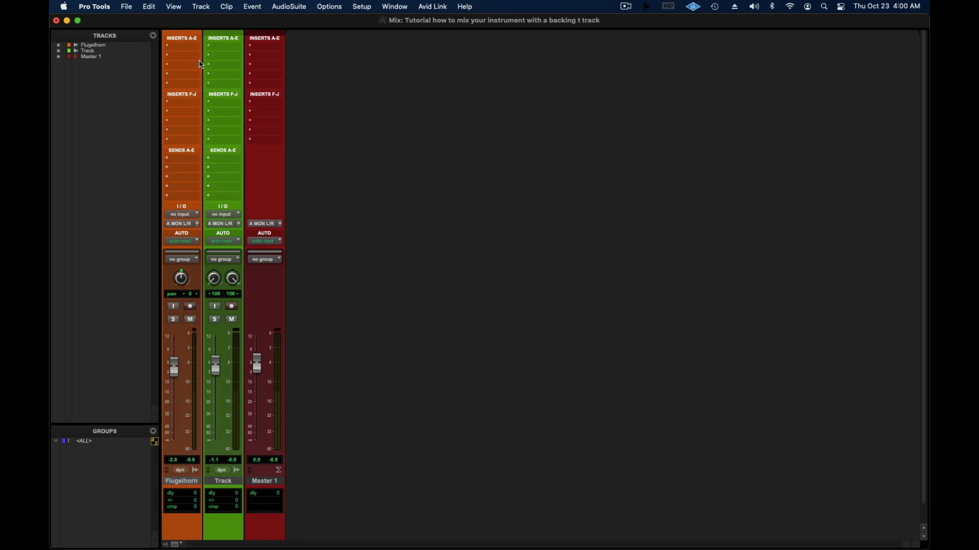
pyautogui.click(205, 10)
pyautogui.click(210, 22)
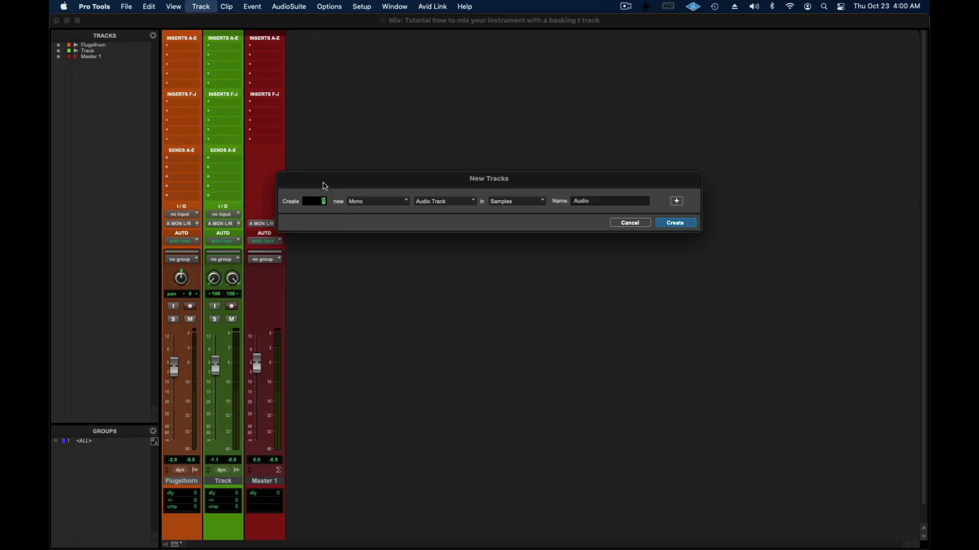
pyautogui.click(378, 201)
pyautogui.click(380, 213)
pyautogui.click(461, 204)
pyautogui.click(449, 210)
pyautogui.click(676, 223)
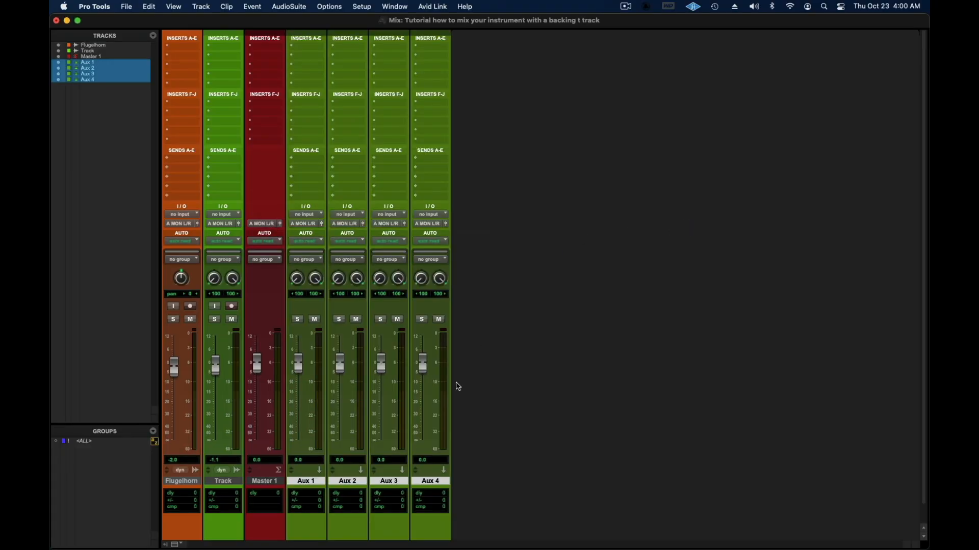
# Recolor the four selected Aux tracks light blue.
pyautogui.scroll(-1, 352, 459)
pyautogui.doubleClick(310, 538)
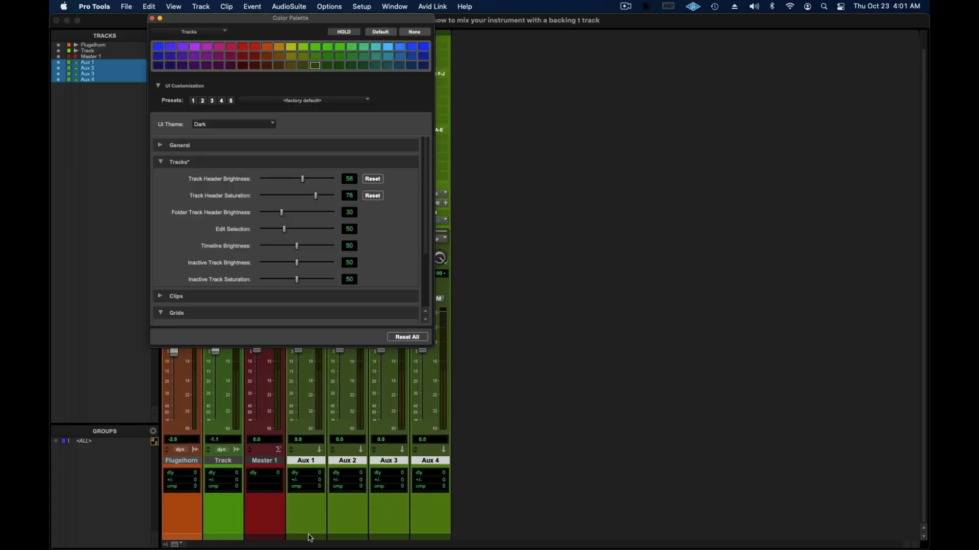
pyautogui.click(389, 48)
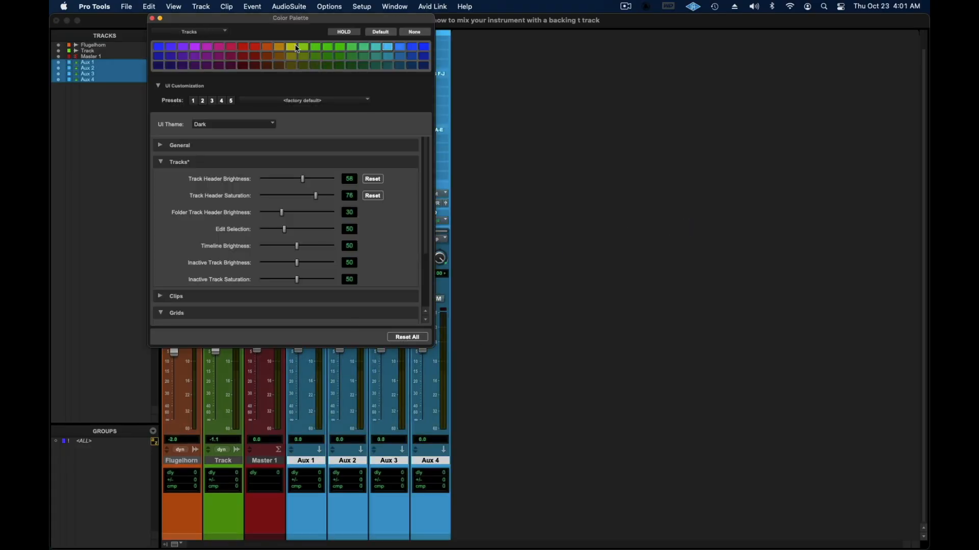
pyautogui.click(152, 18)
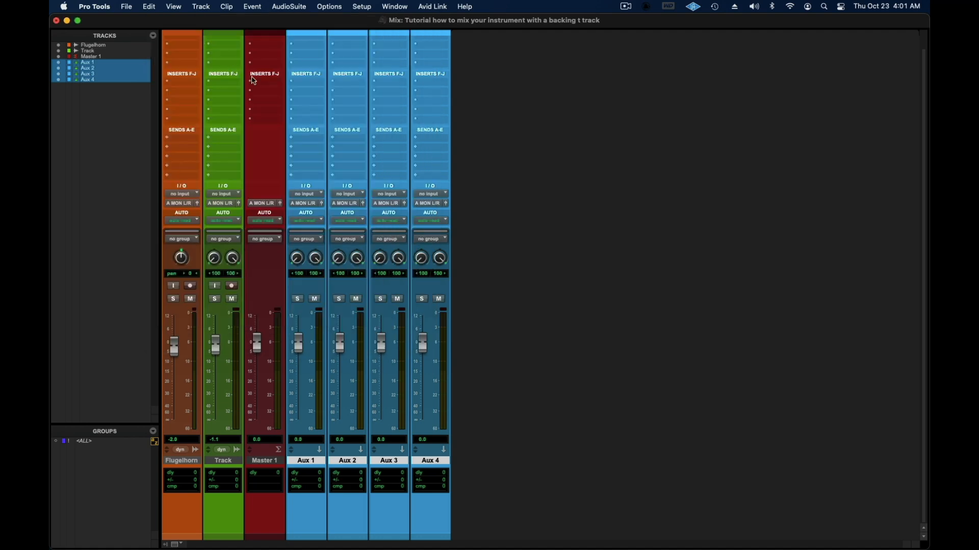
# Set Aux 1's input to Bus 1-2 and rename that bus Mix Buss.
pyautogui.click(307, 194)
pyautogui.moveTo(308, 202)
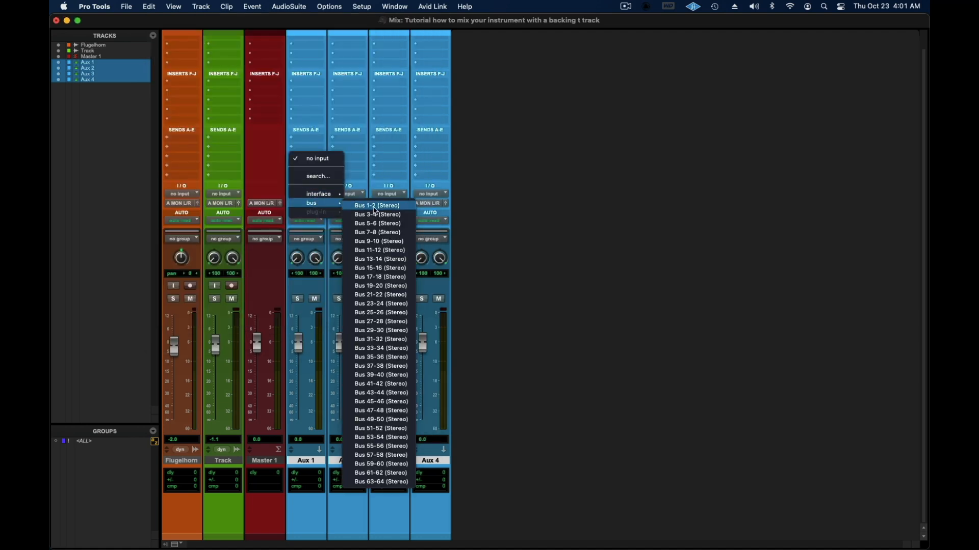
pyautogui.click(370, 207)
pyautogui.rightClick(305, 194)
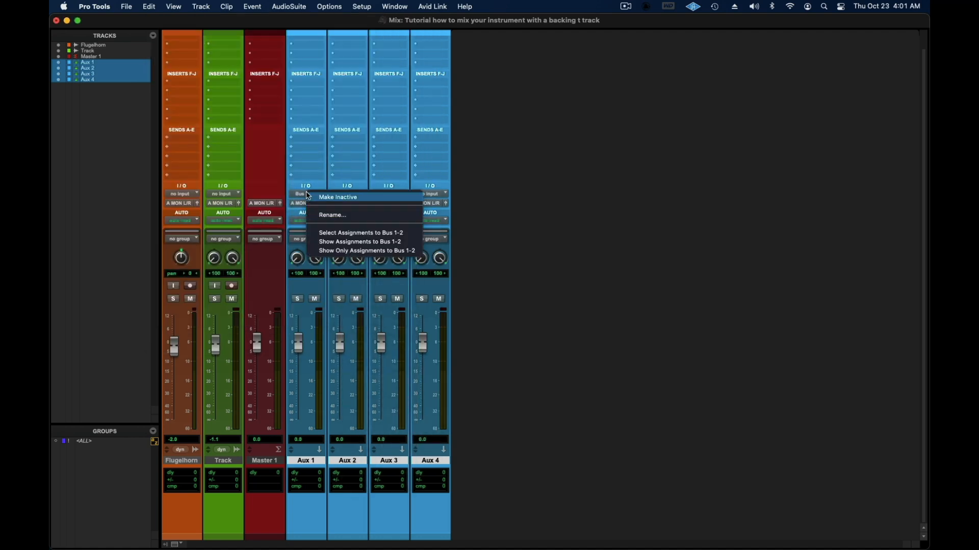
pyautogui.click(327, 213)
pyautogui.press('BackSpace')
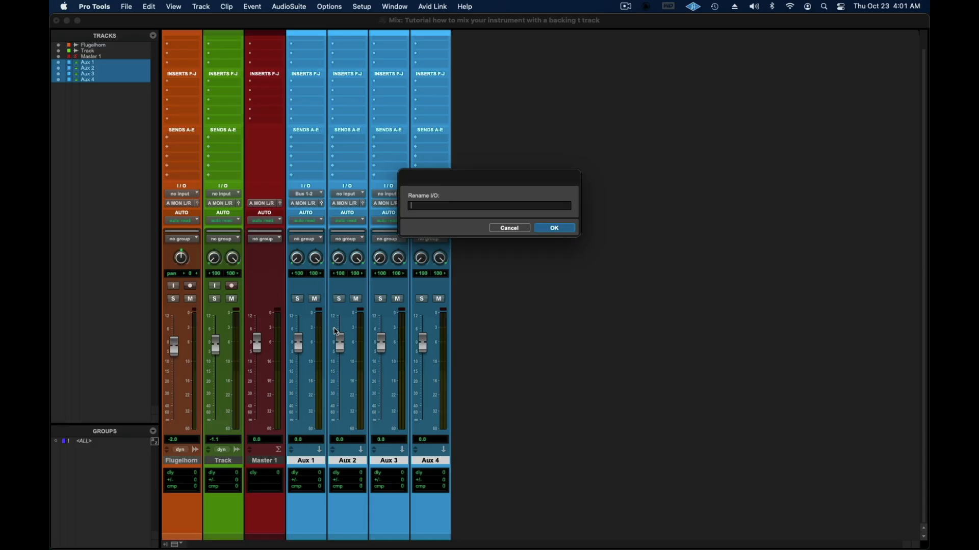
pyautogui.write('Mix Buss')
pyautogui.click(560, 228)
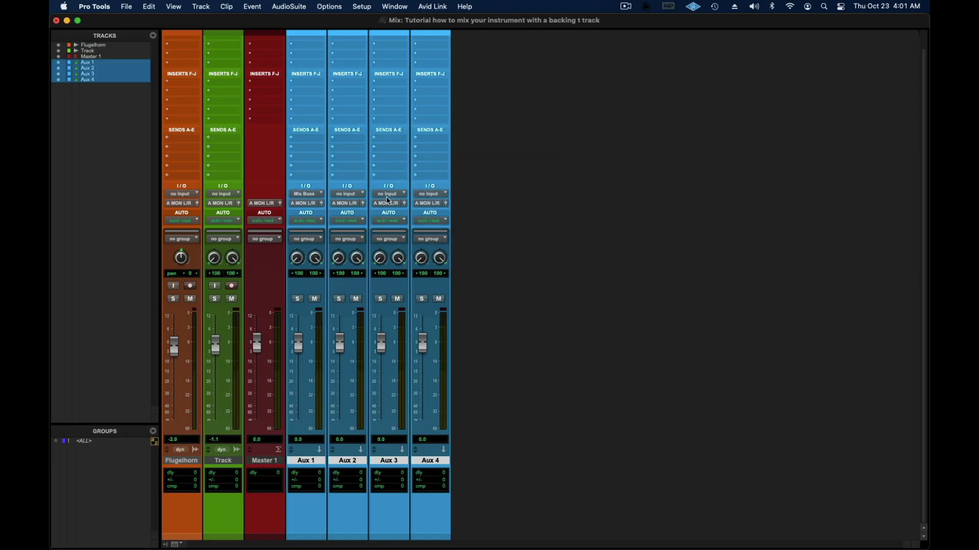
# Set Aux 2's input to Bus 3-4 and rename that bus Horn Sub.
pyautogui.click(347, 194)
pyautogui.moveTo(367, 203)
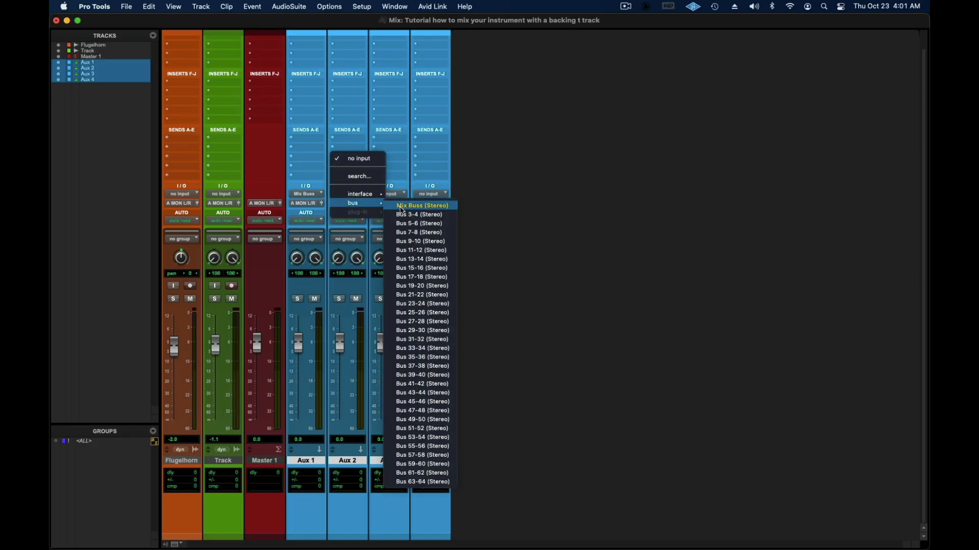
pyautogui.click(403, 215)
pyautogui.rightClick(348, 193)
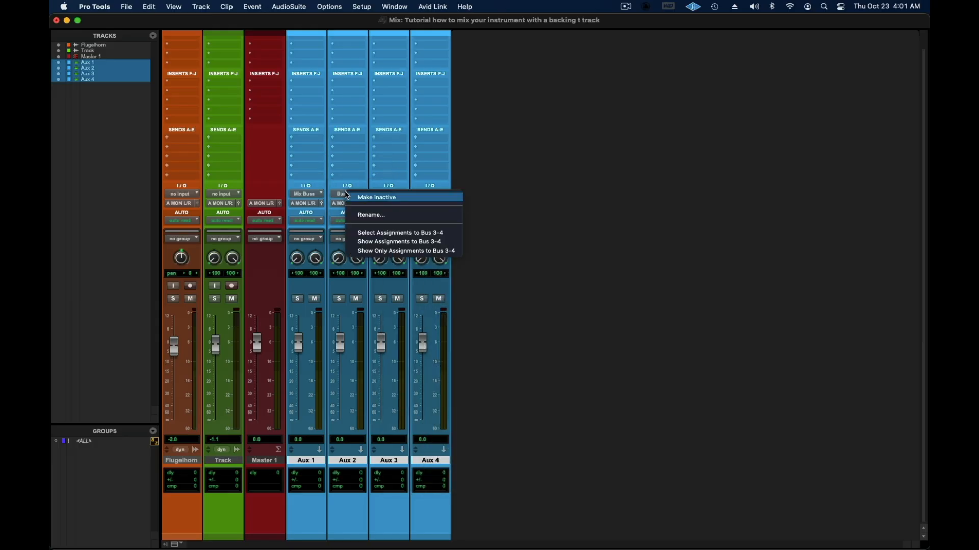
pyautogui.click(356, 214)
pyautogui.press('BackSpace')
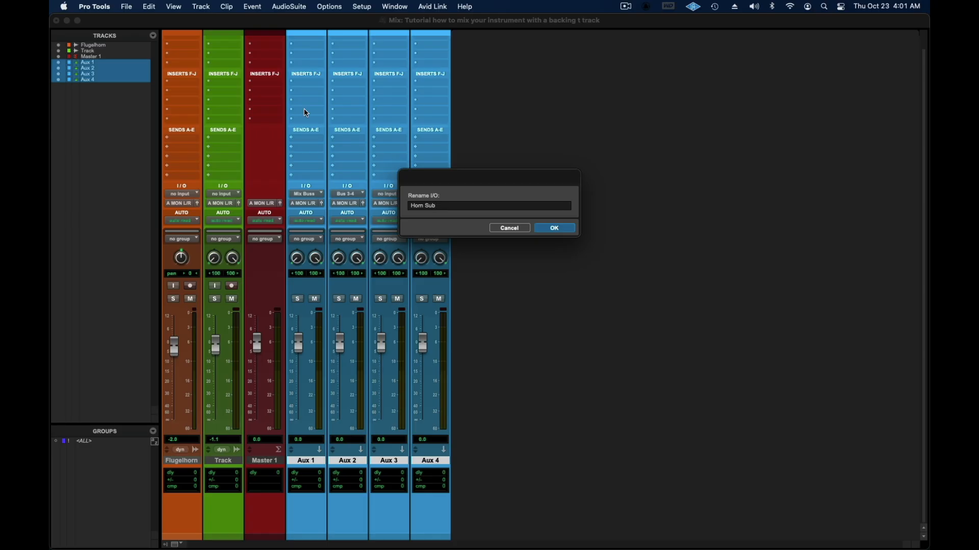
pyautogui.click(558, 229)
# Route Aux 2's output to the stereo Mix Buss.
pyautogui.click(349, 202)
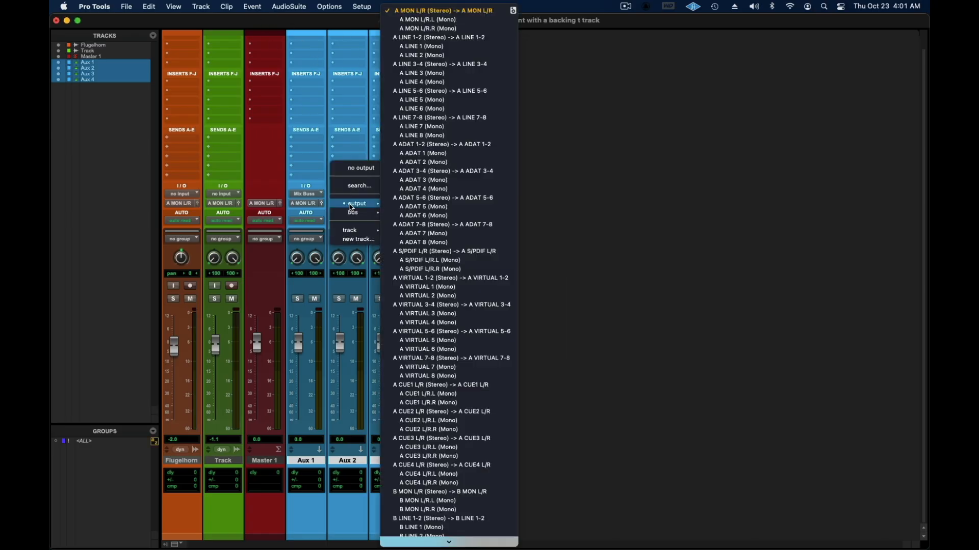
pyautogui.moveTo(357, 213)
pyautogui.click(439, 48)
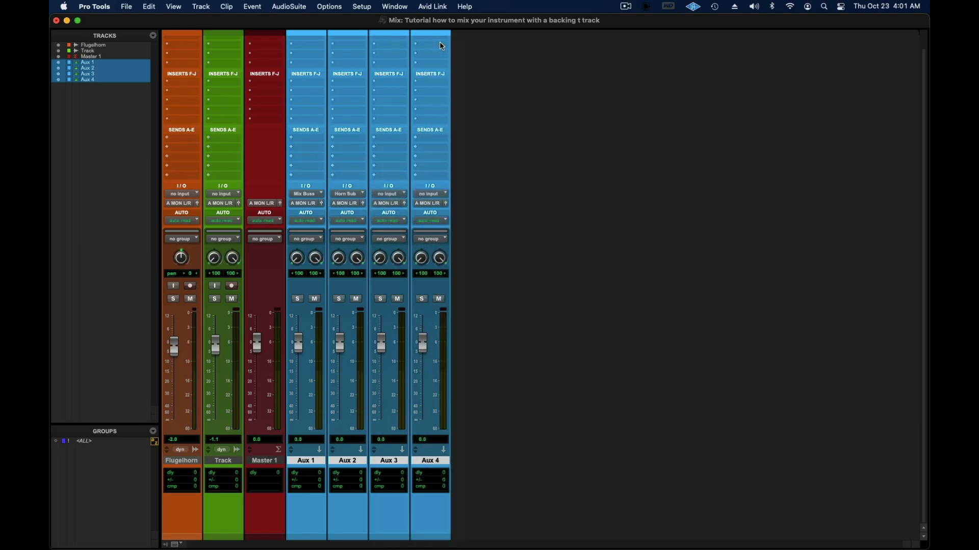
# Set Aux 3's input to Bus 5-6 and rename that bus Horn Verb.
pyautogui.click(386, 193)
pyautogui.moveTo(395, 204)
pyautogui.click(435, 226)
pyautogui.rightClick(387, 194)
pyautogui.click(403, 216)
pyautogui.press('BackSpace')
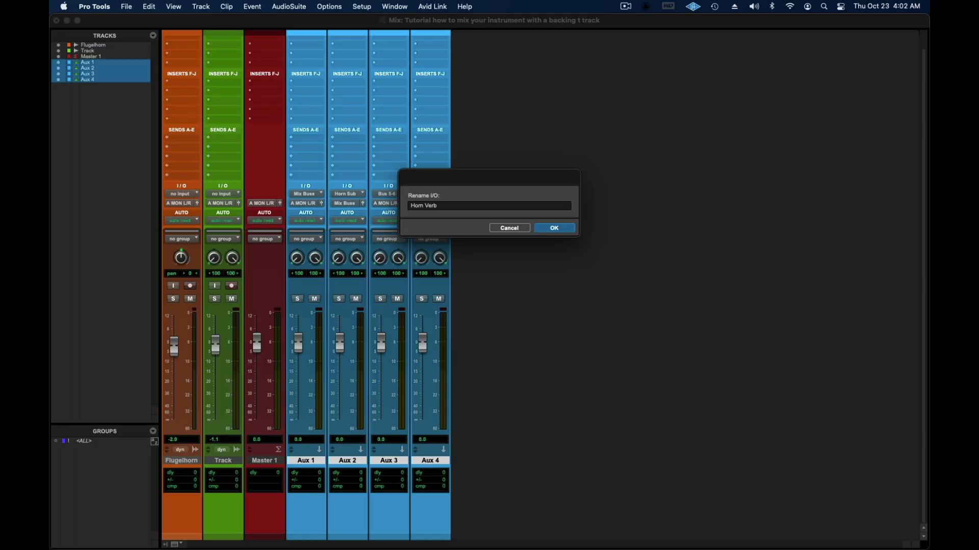
pyautogui.click(554, 228)
# Set Aux 4's input to Bus 7-8 and rename that bus Room.
pyautogui.click(442, 196)
pyautogui.moveTo(439, 198)
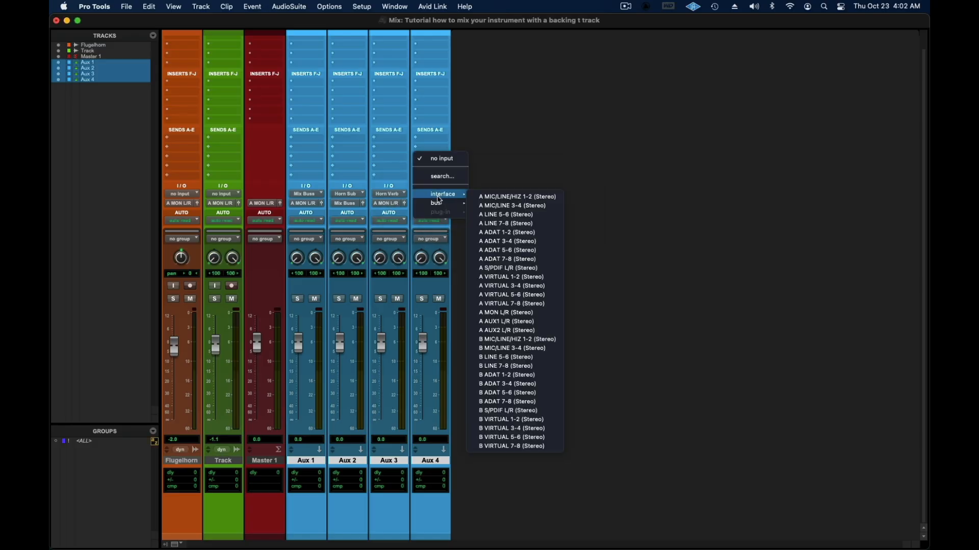
pyautogui.click(497, 228)
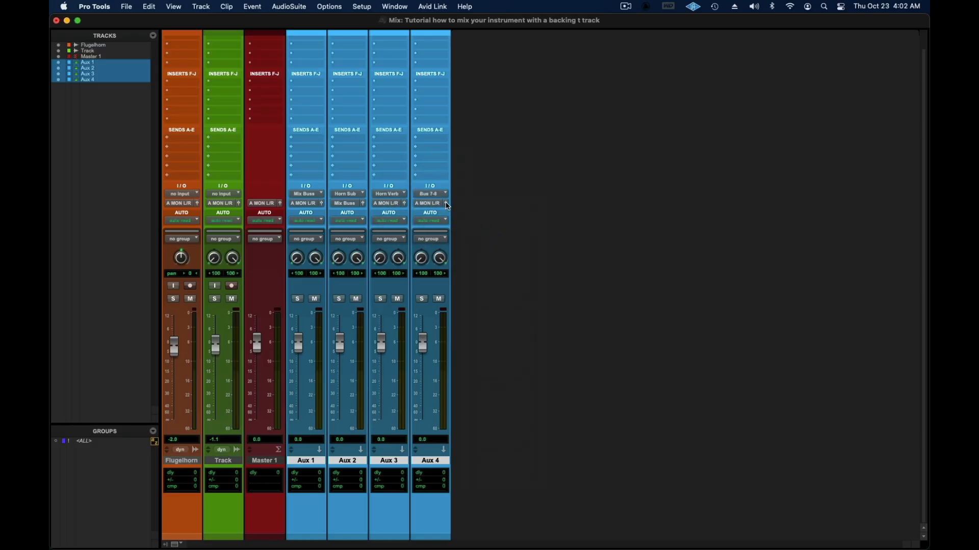
pyautogui.click(433, 196)
pyautogui.click(436, 215)
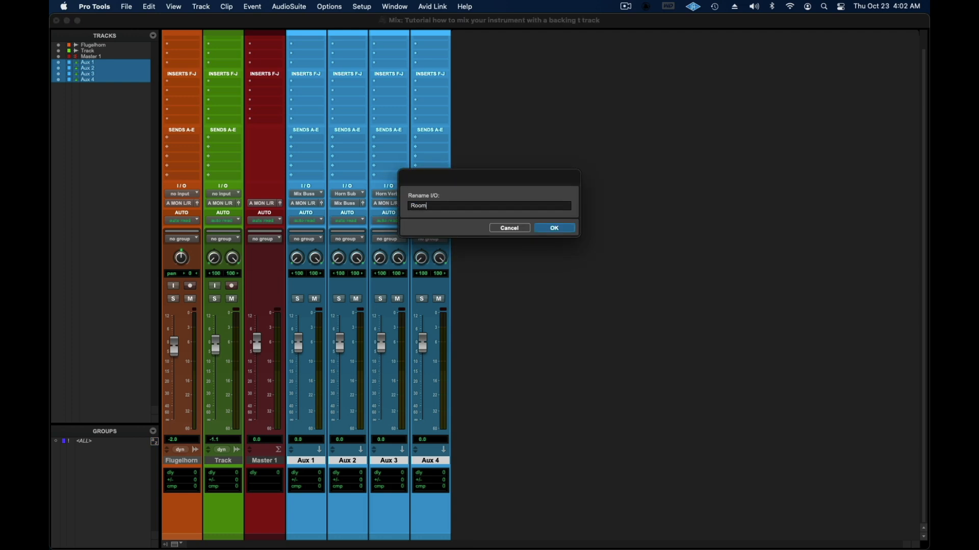
pyautogui.press('Return')
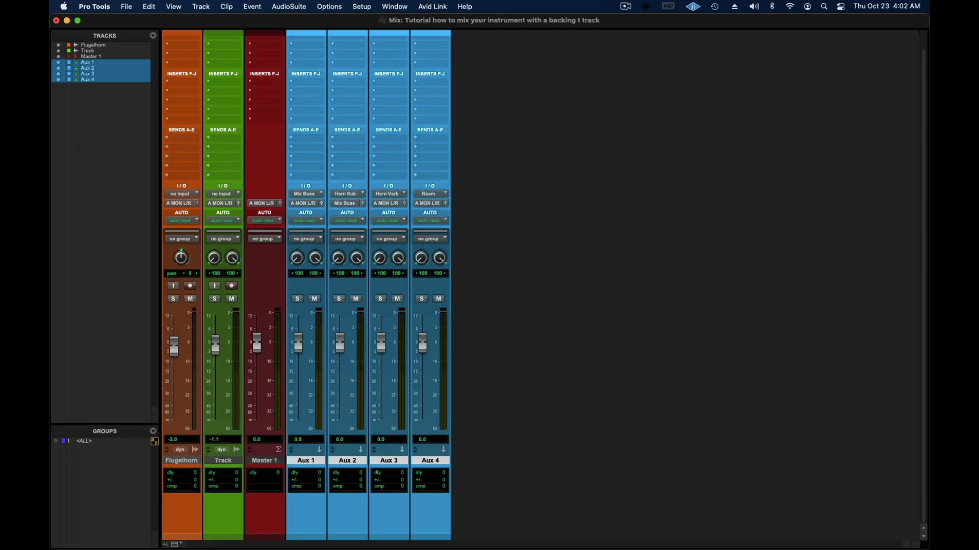
# Route Aux 3's output to the stereo Horn Sub bus and keep Aux 4's output on A MON L/R.
pyautogui.click(354, 202)
pyautogui.click(393, 203)
pyautogui.click(393, 203)
pyautogui.moveTo(394, 213)
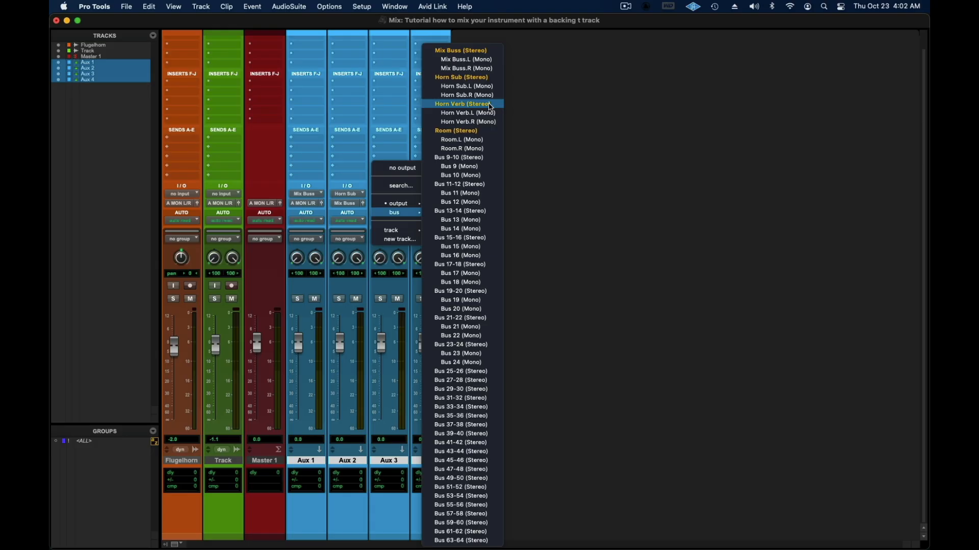
pyautogui.click(485, 79)
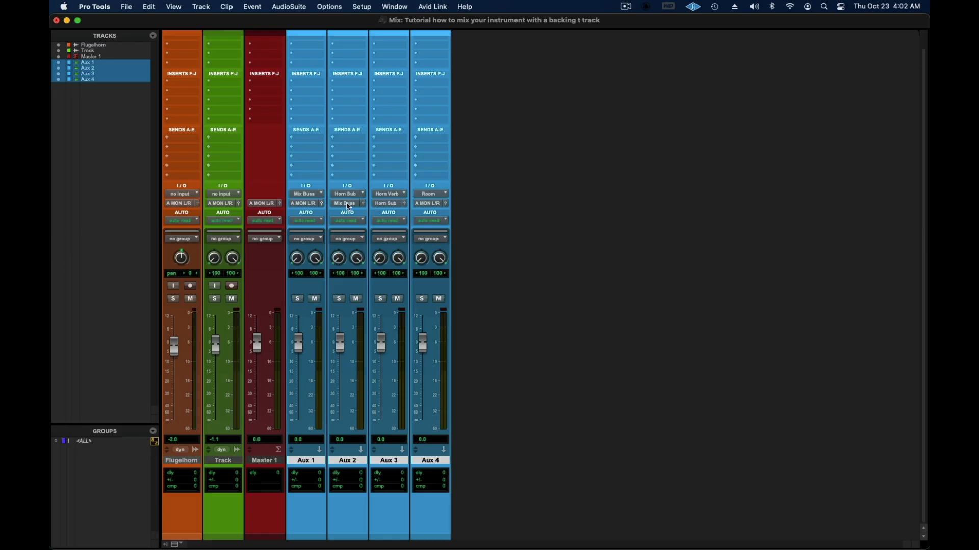
pyautogui.click(431, 204)
pyautogui.moveTo(432, 205)
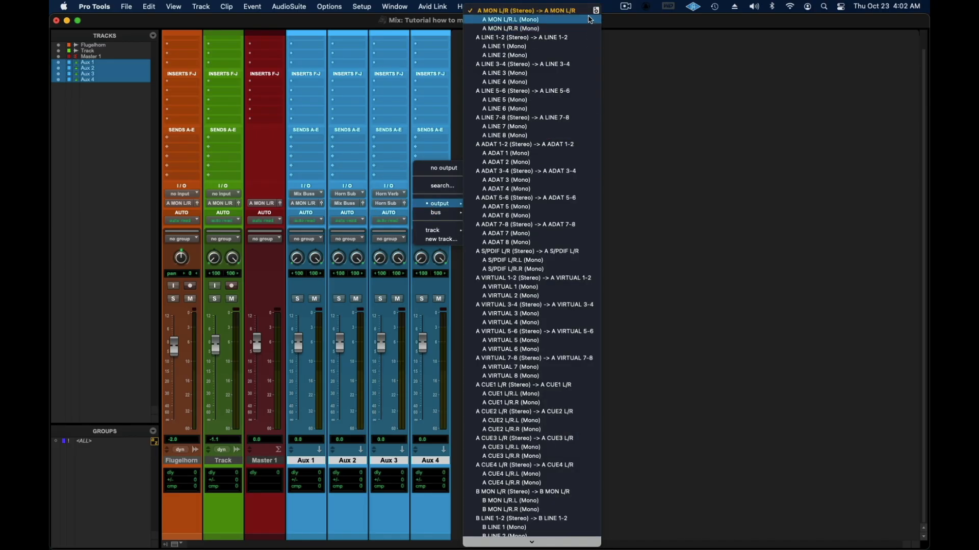
pyautogui.click(586, 14)
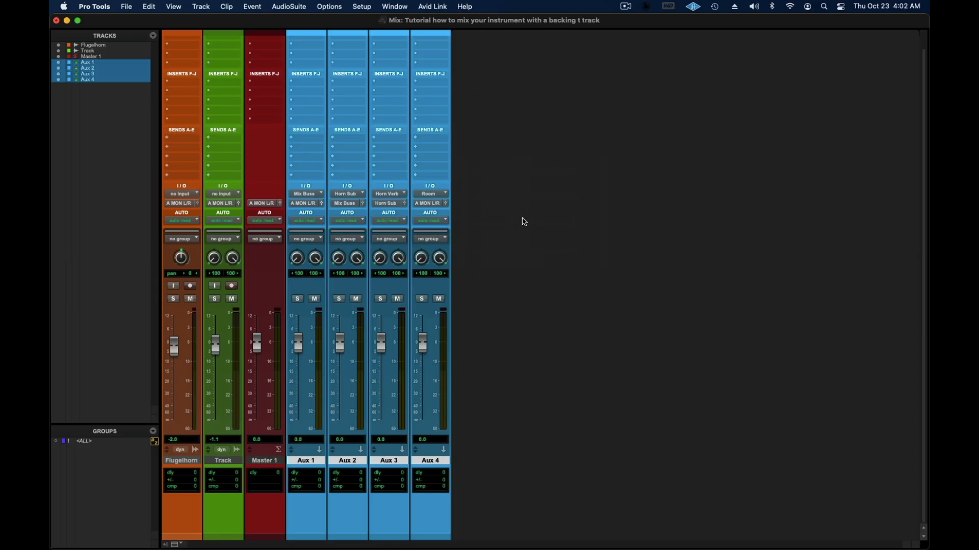
# Route the Flugelhorn track's output to Horn Sub and the backing Track's output to Mix Buss.
pyautogui.click(176, 204)
pyautogui.moveTo(177, 205)
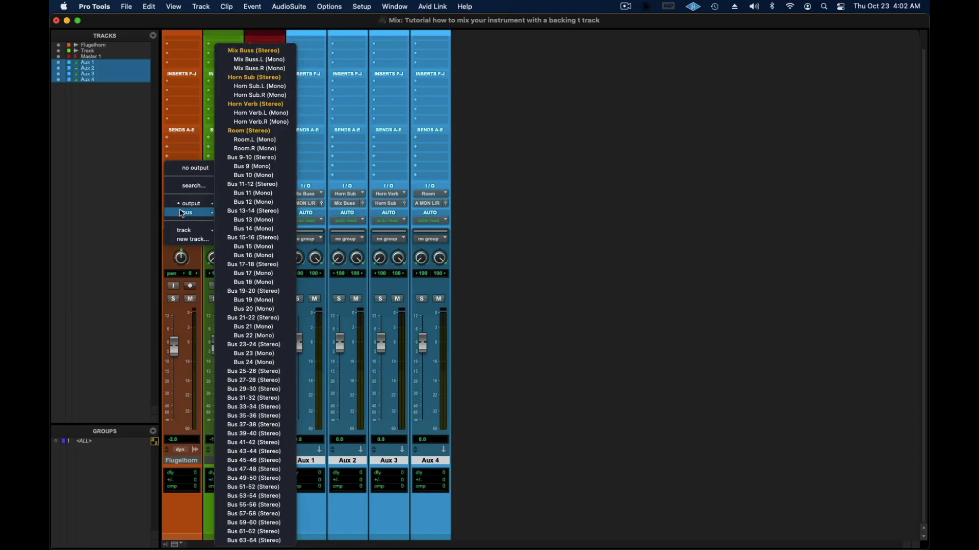
pyautogui.click(267, 80)
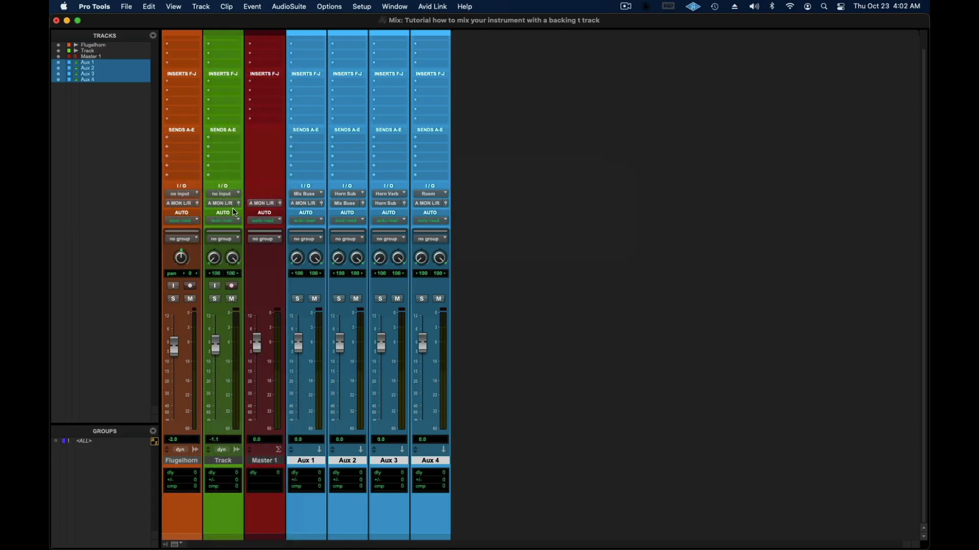
pyautogui.click(220, 204)
pyautogui.moveTo(220, 205)
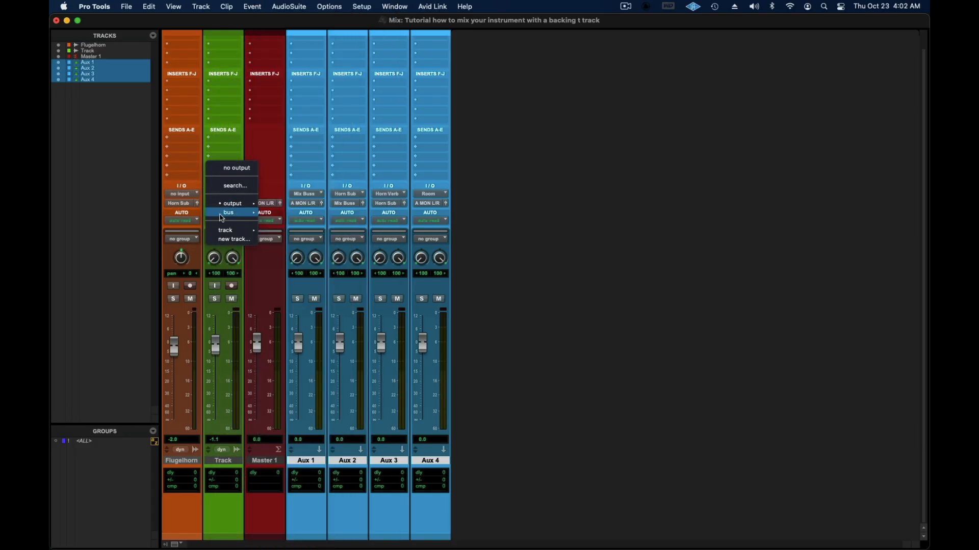
pyautogui.click(301, 51)
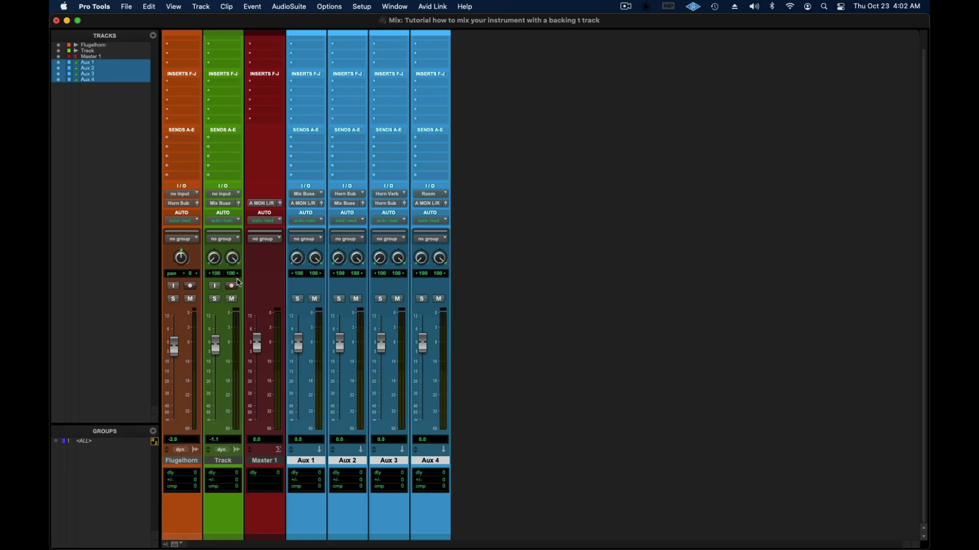
# Solo the Flugelhorn track and set the playback range over its clip in the Edit window, from 2|3|571 to 15|2|651.
pyautogui.click(173, 299)
pyautogui.press('super+equal')
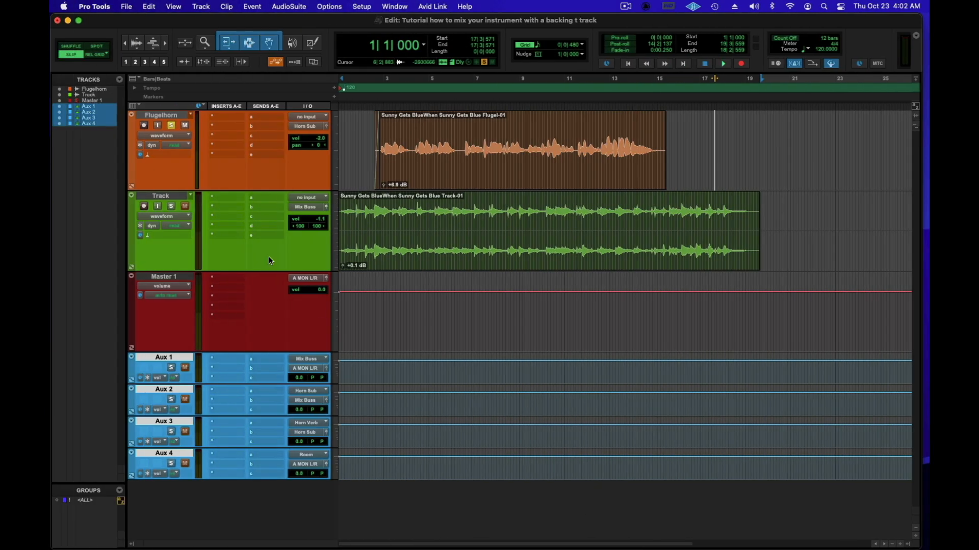
pyautogui.click(375, 77)
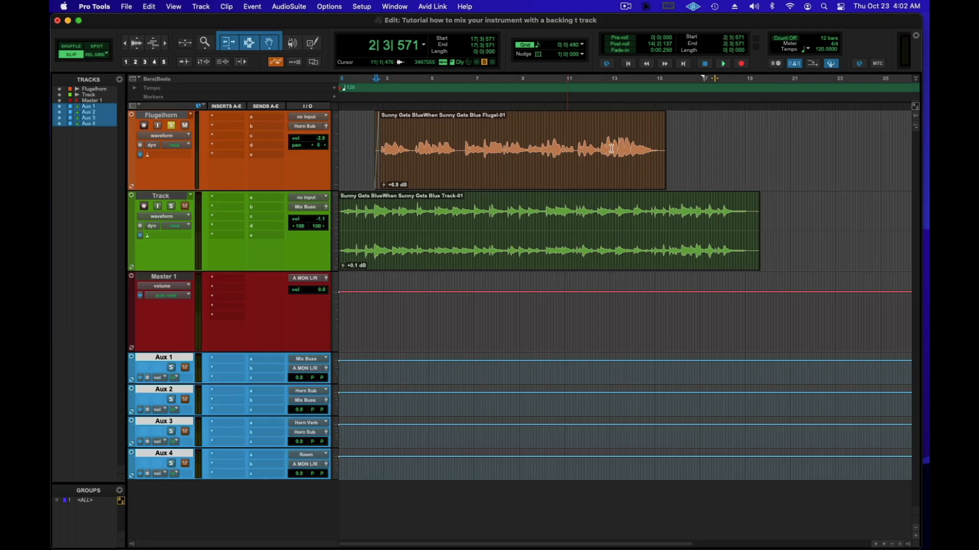
pyautogui.moveTo(663, 79); pyautogui.dragTo(375, 82)
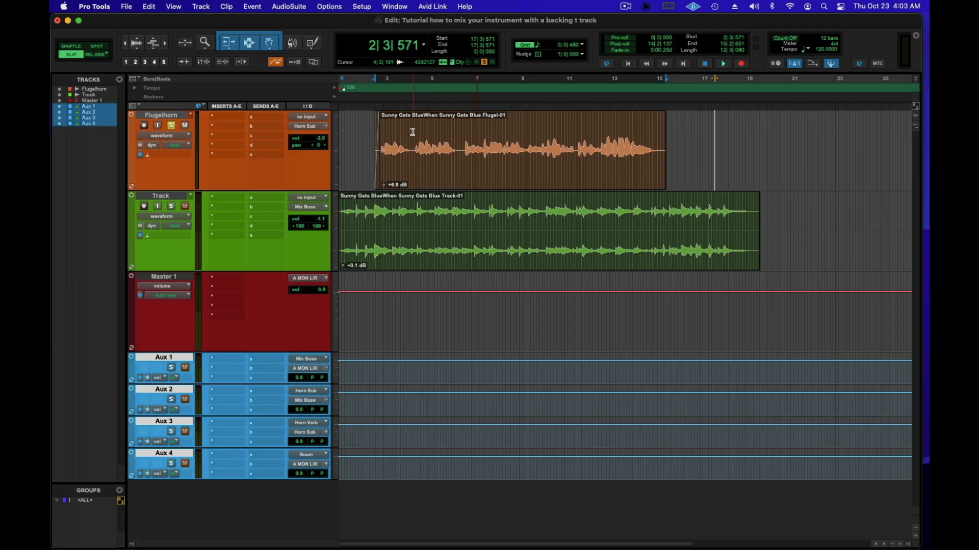
# Insert Neutron 2 (mono) in the Flugelhorn track's first insert slot in the Mix window and switch off its Compressor 1 module.
pyautogui.press('super+equal')
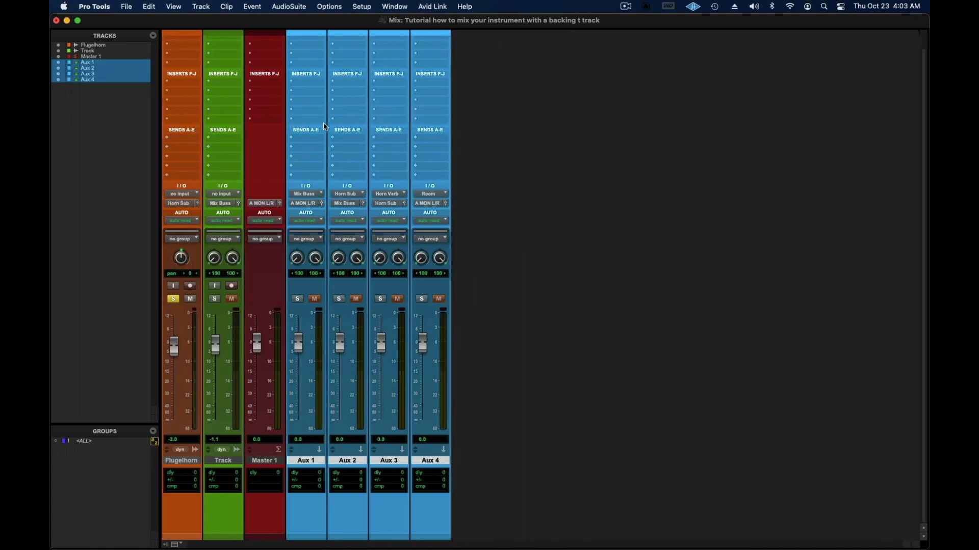
pyautogui.scroll(2, 328, 127)
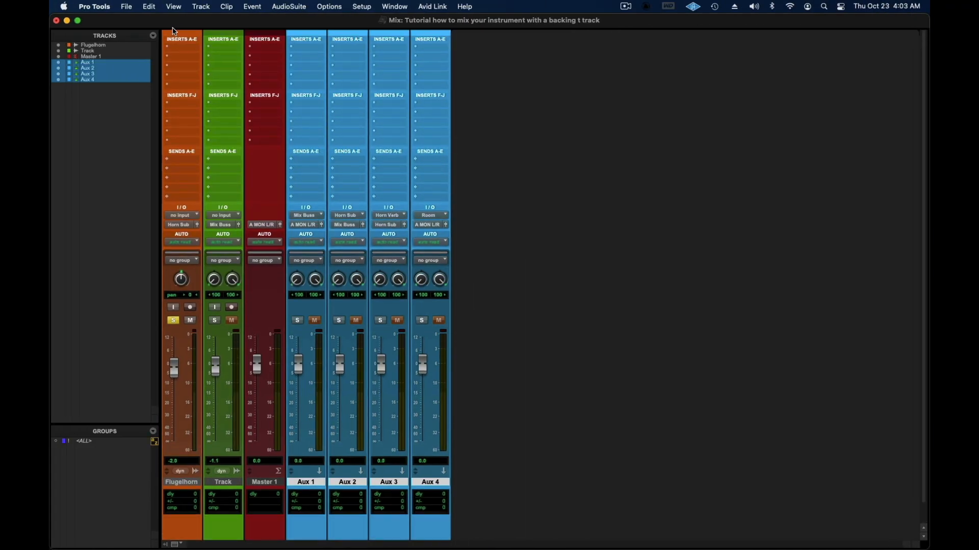
pyautogui.click(182, 51)
pyautogui.moveTo(262, 54)
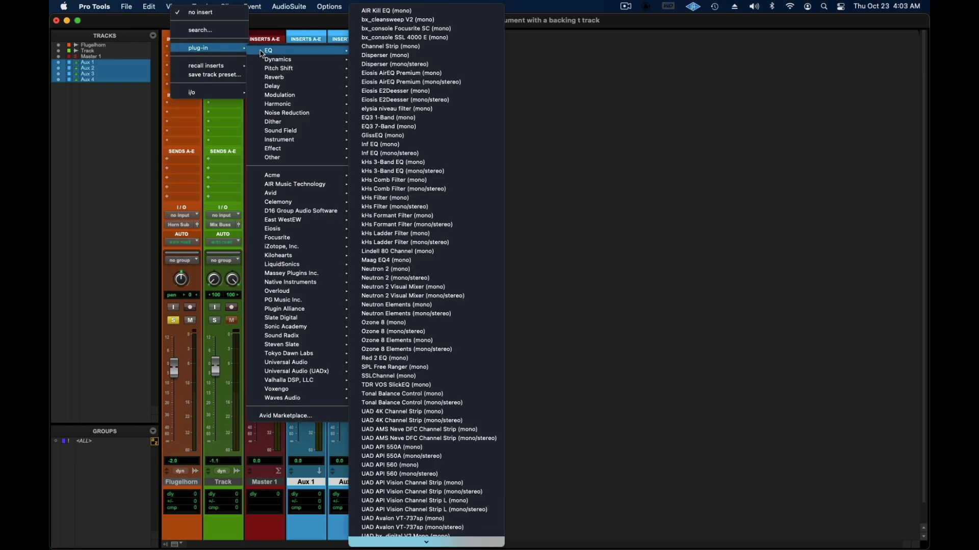
pyautogui.moveTo(342, 59)
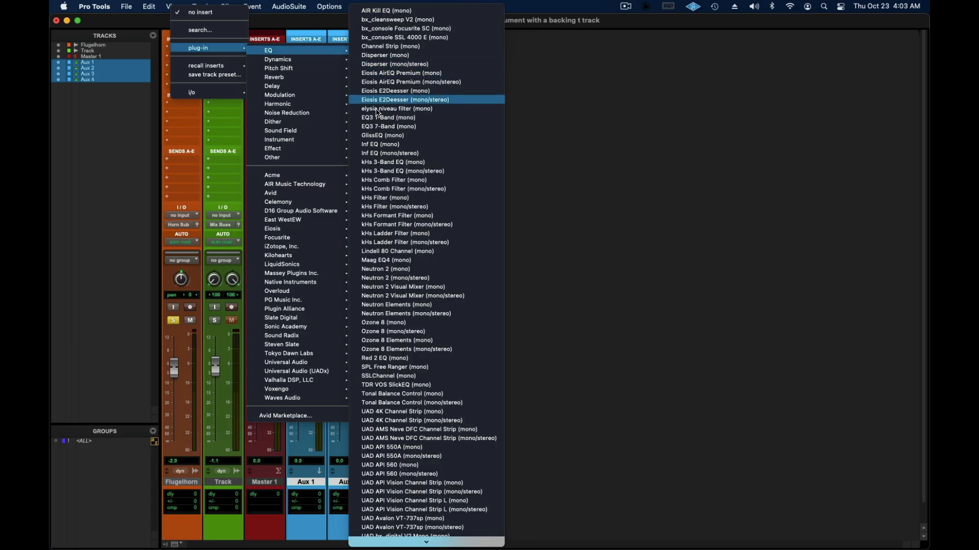
pyautogui.click(383, 269)
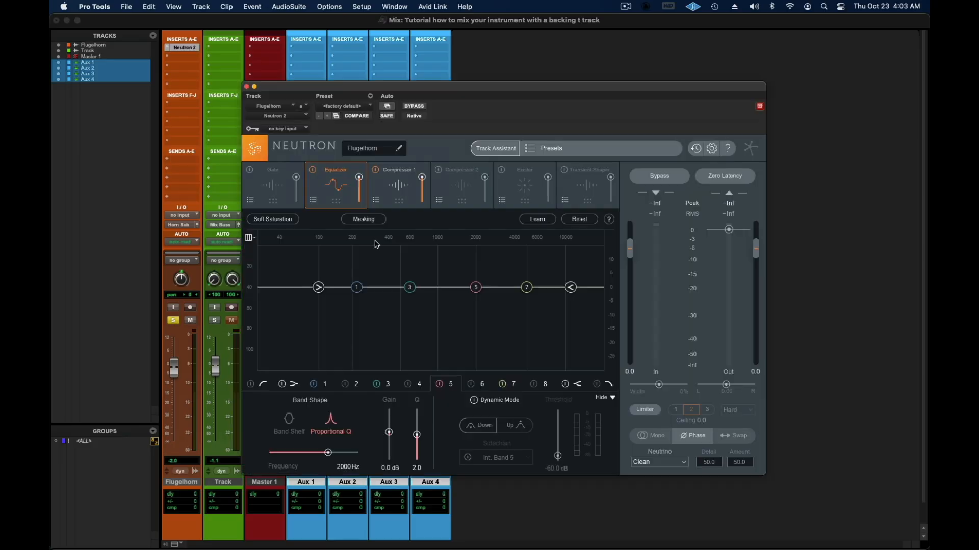
pyautogui.click(377, 169)
# Play the Flugelhorn, move the plug-in window clear of the mixer channels, and make Aux 1 through Aux 4 solo-safe.
pyautogui.press('space')
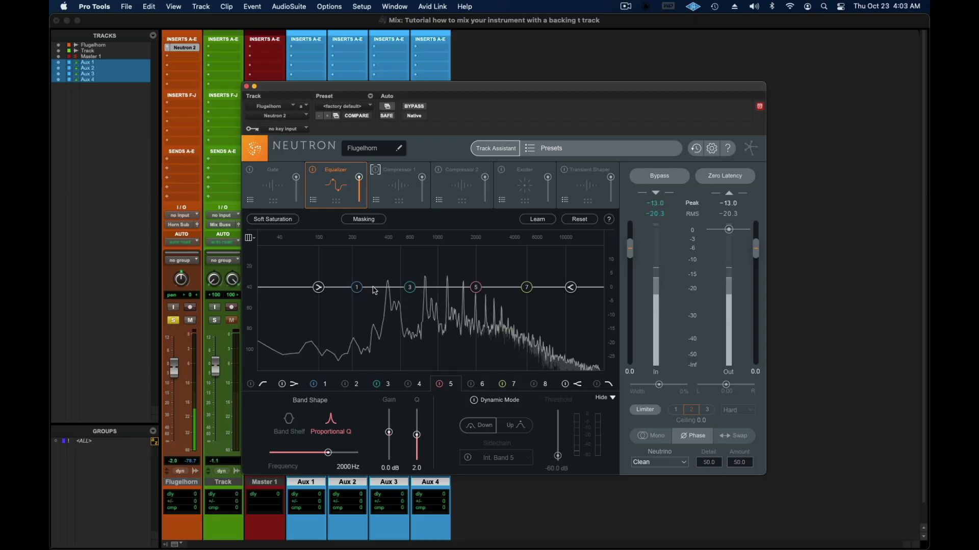
pyautogui.moveTo(364, 127); pyautogui.dragTo(608, 125)
pyautogui.press('space')
pyautogui.keyDown('super'); pyautogui.click(297, 320); pyautogui.keyUp('super')
pyautogui.keyDown('super'); pyautogui.click(339, 321); pyautogui.keyUp('super')
pyautogui.keyDown('super'); pyautogui.click(381, 321); pyautogui.keyUp('super')
pyautogui.keyDown('super'); pyautogui.click(421, 320); pyautogui.keyUp('super')
pyautogui.press('space')
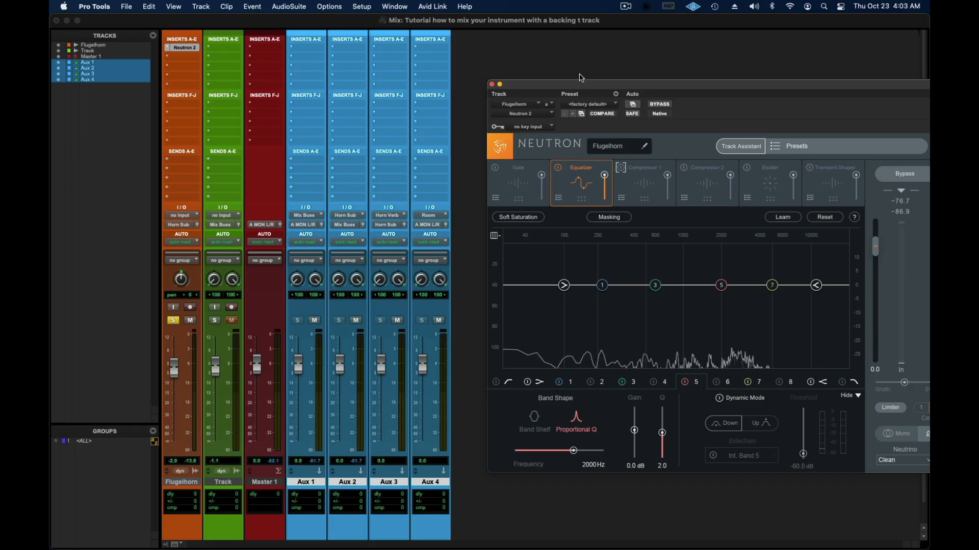
# Enable Neutron's high-pass filter on the Flugelhorn with a 12 dB slope at about 250 Hz.
pyautogui.moveTo(583, 87); pyautogui.dragTo(324, 88)
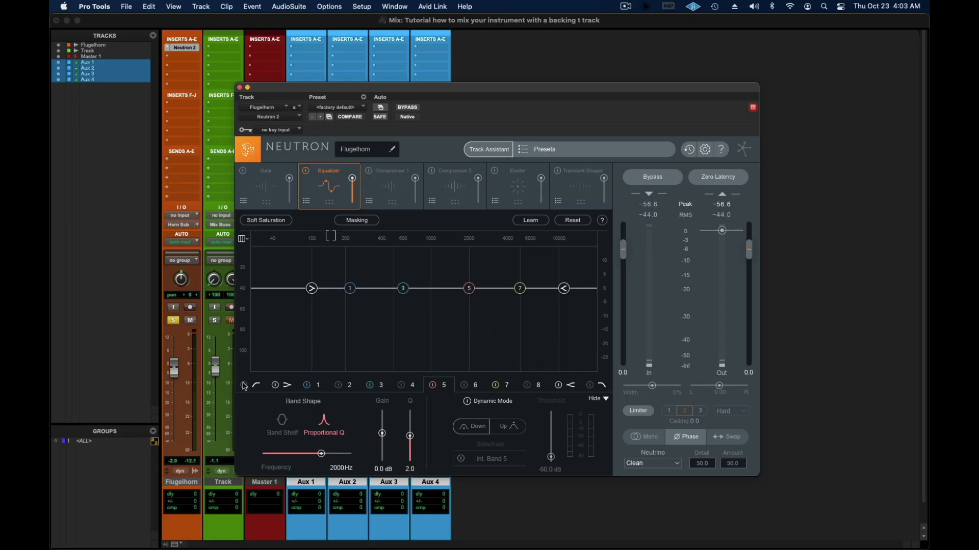
pyautogui.click(273, 289)
pyautogui.moveTo(274, 292); pyautogui.dragTo(347, 294)
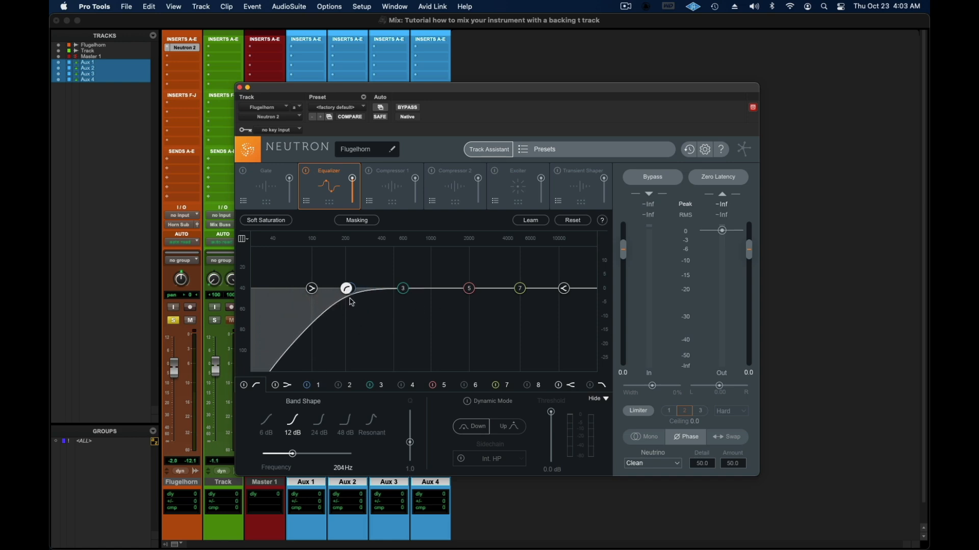
pyautogui.moveTo(347, 289); pyautogui.dragTo(353, 290)
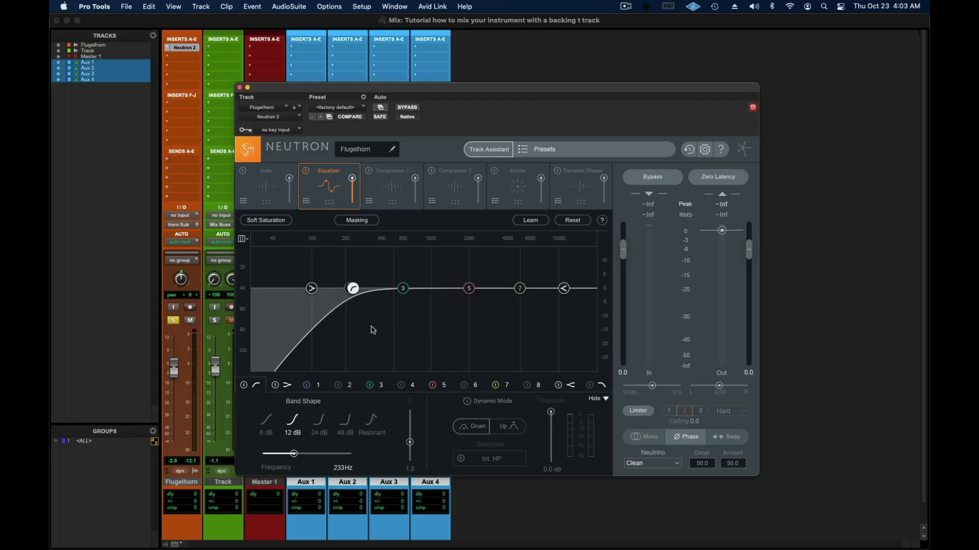
pyautogui.moveTo(355, 292)
pyautogui.mouseDown()
pyautogui.moveTo(283, 289)
pyautogui.moveTo(414, 296)
pyautogui.moveTo(359, 296)
pyautogui.mouseUp()
pyautogui.press('space')
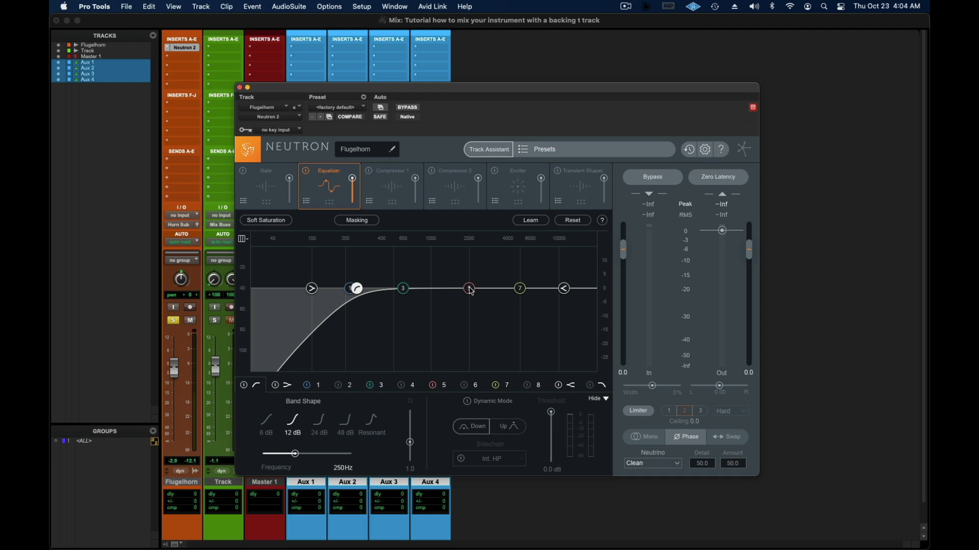
# Sweep for harsh resonances during playback, cutting band 5 by 9.3 dB at 1682 Hz, Q 19.0, and band 7 by 11.2 dB at 3327 Hz, Q 9.6.
pyautogui.press('space')
pyautogui.moveTo(472, 292); pyautogui.dragTo(460, 248)
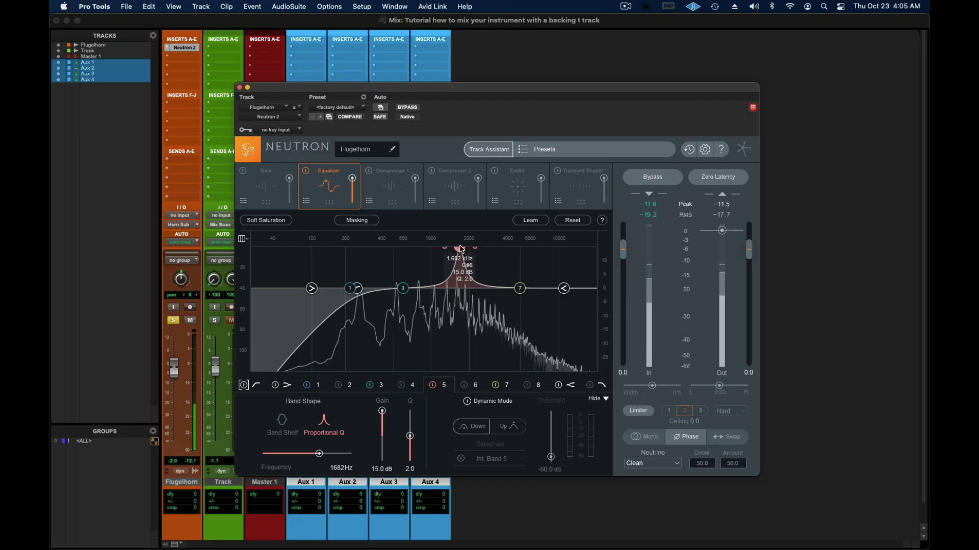
pyautogui.moveTo(461, 249); pyautogui.dragTo(470, 314)
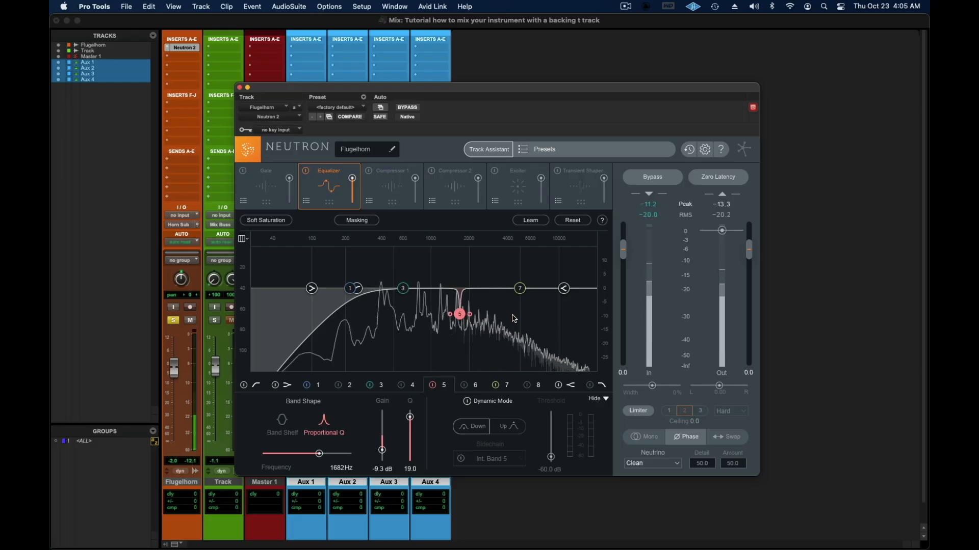
pyautogui.moveTo(518, 290); pyautogui.dragTo(497, 322)
pyautogui.scroll(5, 509, 322)
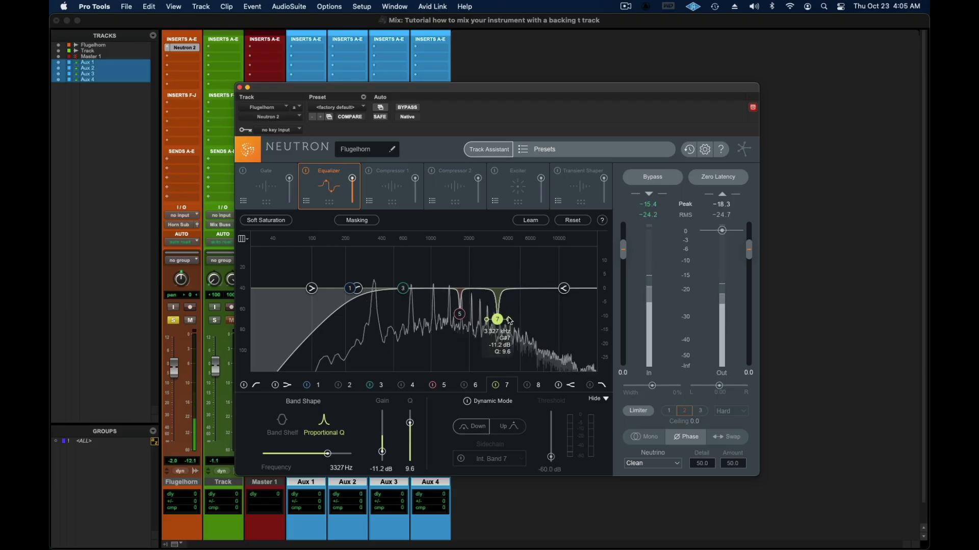
# Compare the Flugelhorn playback with Neutron 2 bypassed and re-engage the plug-in.
pyautogui.press('space')
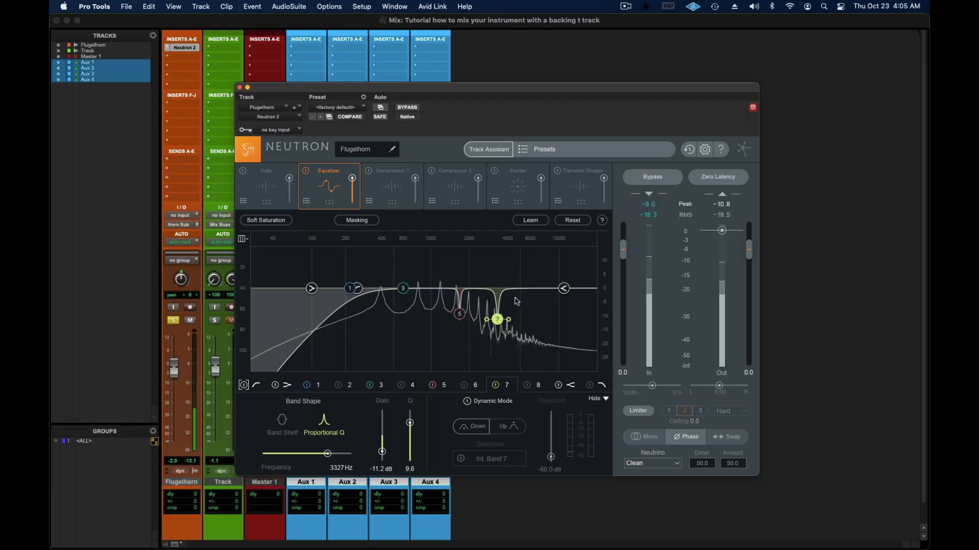
pyautogui.click(407, 107)
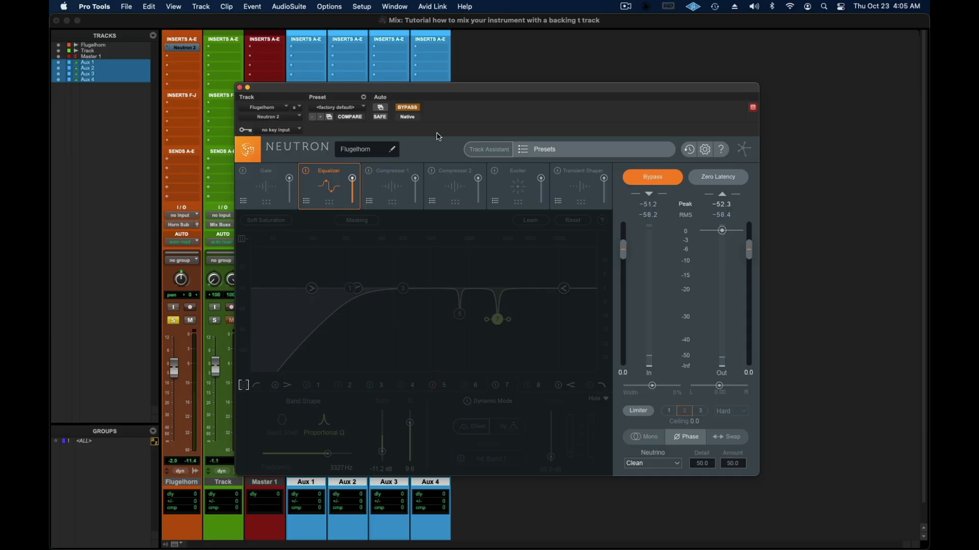
pyautogui.press('space')
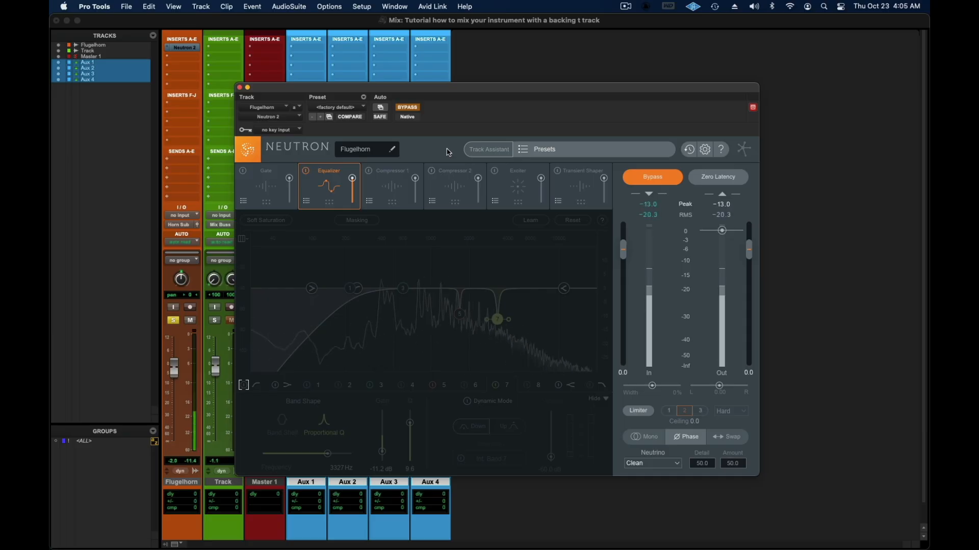
pyautogui.click(417, 108)
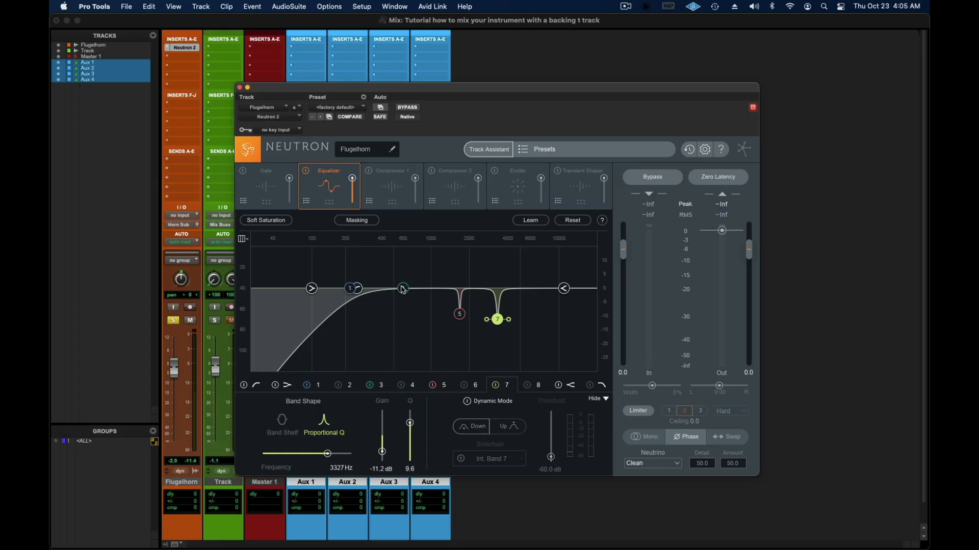
# Ease band 7's cut slightly and boost band 3 by 4.6 dB at 408 Hz with a Q of 1.2.
pyautogui.moveTo(494, 323); pyautogui.dragTo(495, 318)
pyautogui.click(407, 292)
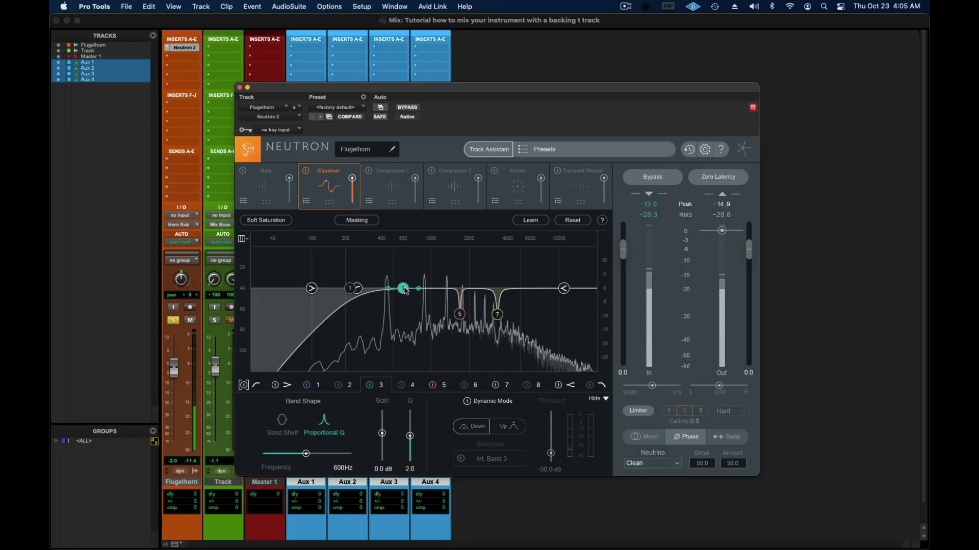
pyautogui.moveTo(403, 285)
pyautogui.mouseDown()
pyautogui.moveTo(394, 267)
pyautogui.moveTo(413, 269)
pyautogui.moveTo(372, 265)
pyautogui.moveTo(377, 254)
pyautogui.moveTo(378, 274)
pyautogui.moveTo(400, 279)
pyautogui.mouseUp()
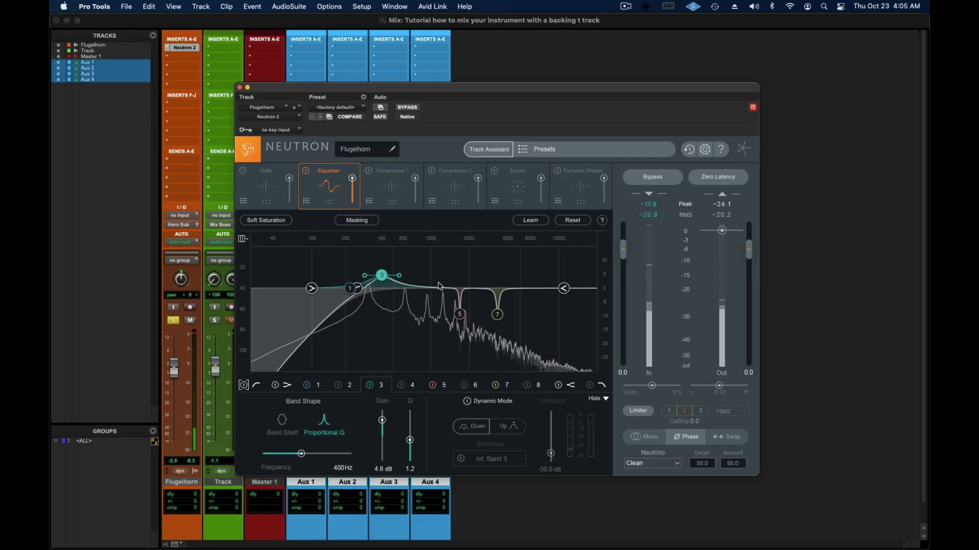
pyautogui.moveTo(385, 277); pyautogui.dragTo(385, 277)
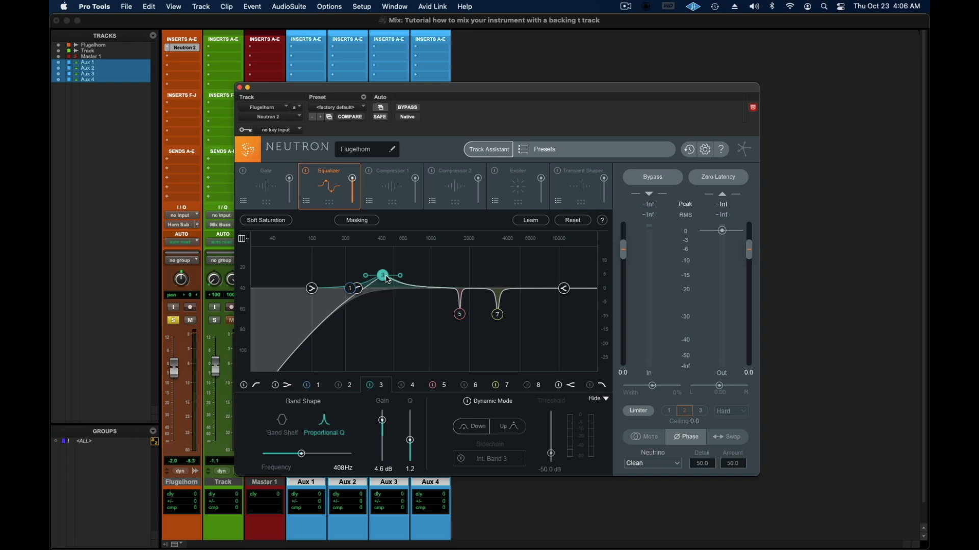
# Raise the high shelf by 2.0 dB at 8951 Hz and set band 3 to 3.9 dB at 412 Hz.
pyautogui.click(564, 289)
pyautogui.moveTo(564, 289); pyautogui.dragTo(553, 284)
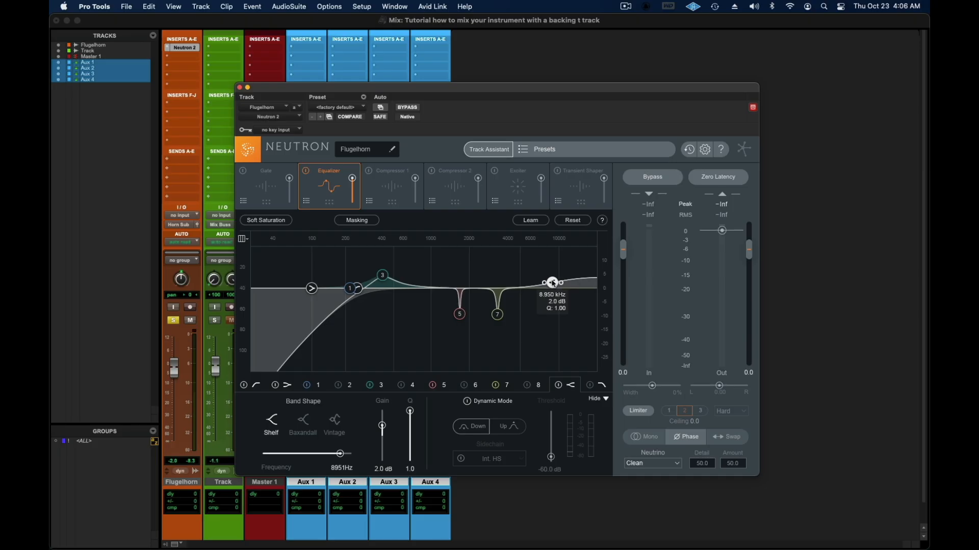
pyautogui.click(386, 279)
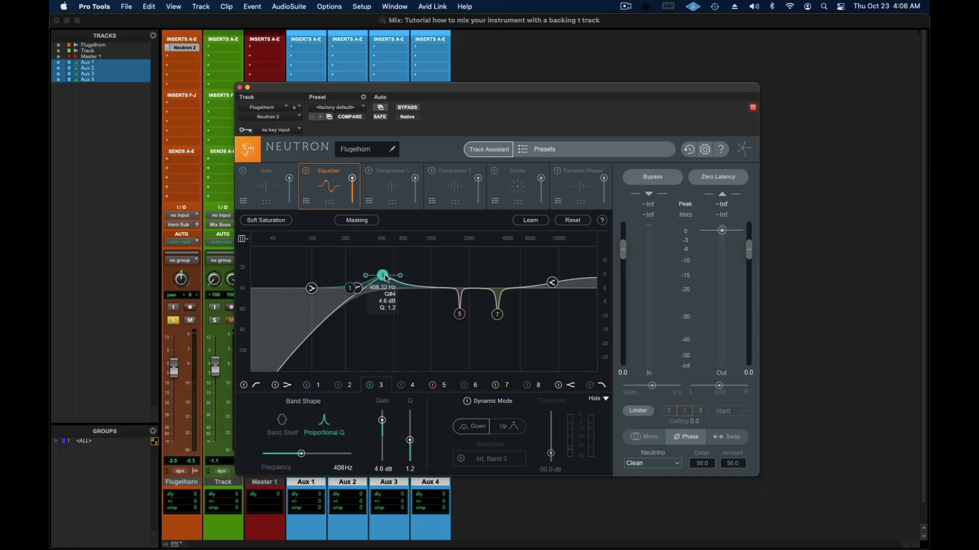
pyautogui.moveTo(386, 279); pyautogui.dragTo(387, 280)
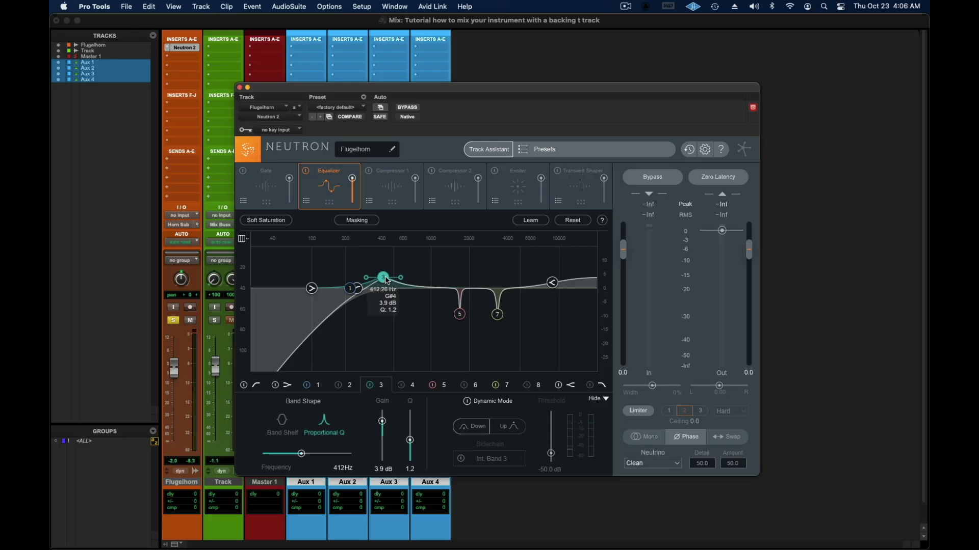
# Audition the equalized Flugelhorn and set band 3 to a 4.8 dB boost with a Q of 1.0.
pyautogui.press('space')
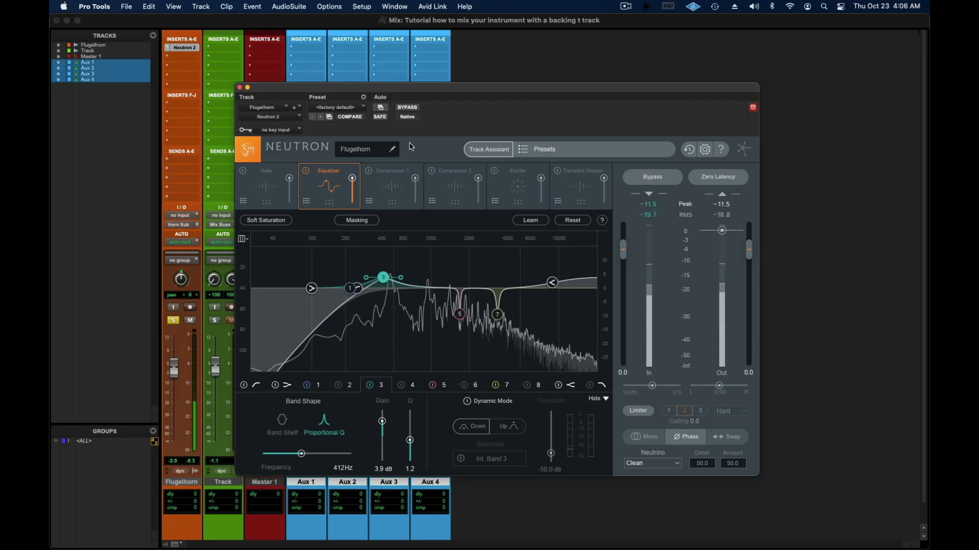
pyautogui.press('space')
pyautogui.moveTo(383, 277); pyautogui.dragTo(402, 276)
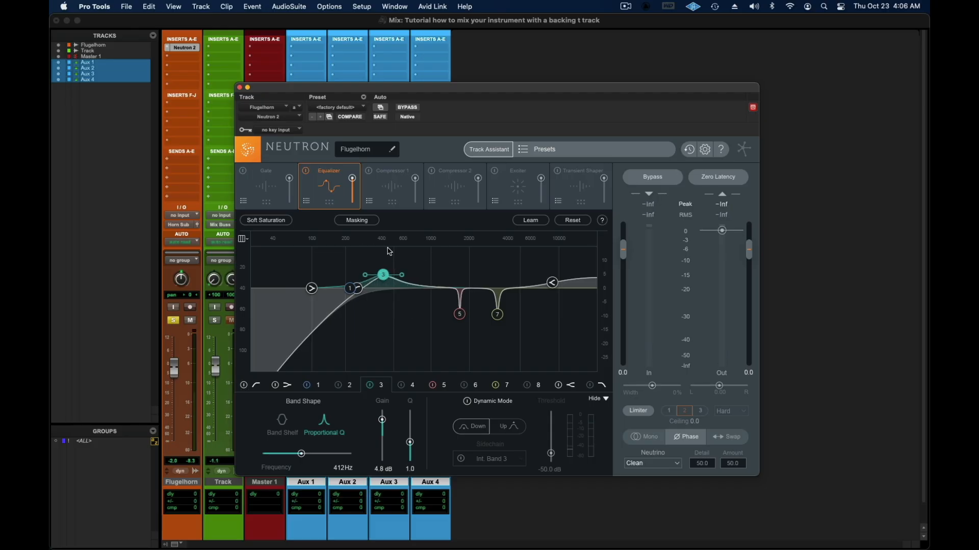
# Close the Neutron 2 window and solo the backing Track together with the Flugelhorn.
pyautogui.click(240, 88)
pyautogui.click(215, 321)
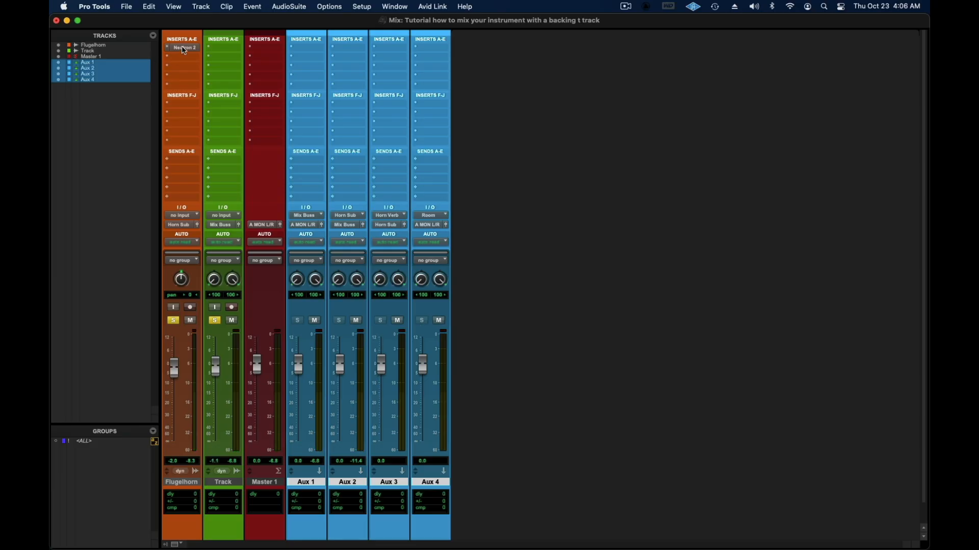
# Move Neutron 2 to the Flugelhorn's second insert slot and insert Slate Digital Virtual Mix Rack (mono) in the first.
pyautogui.moveTo(184, 51); pyautogui.dragTo(206, 57)
pyautogui.click(182, 50)
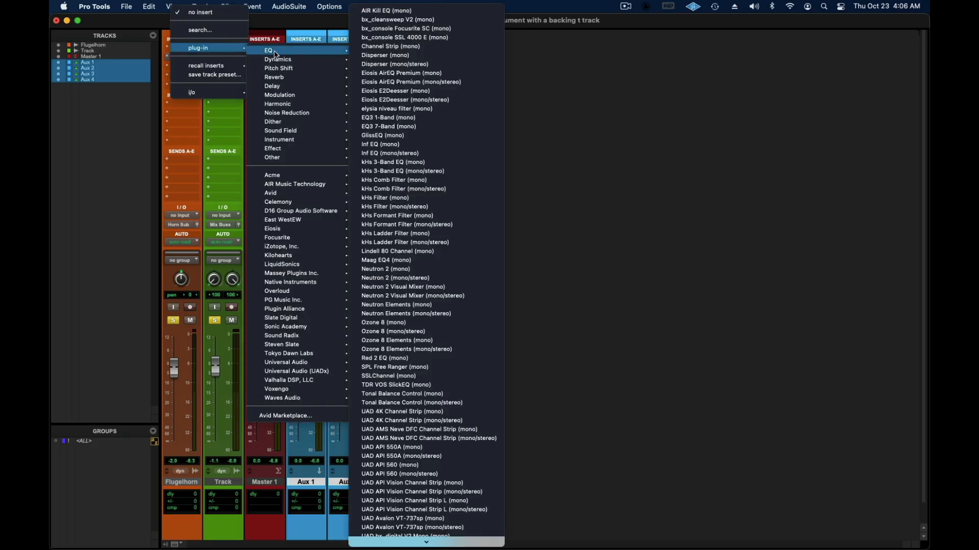
pyautogui.moveTo(298, 232)
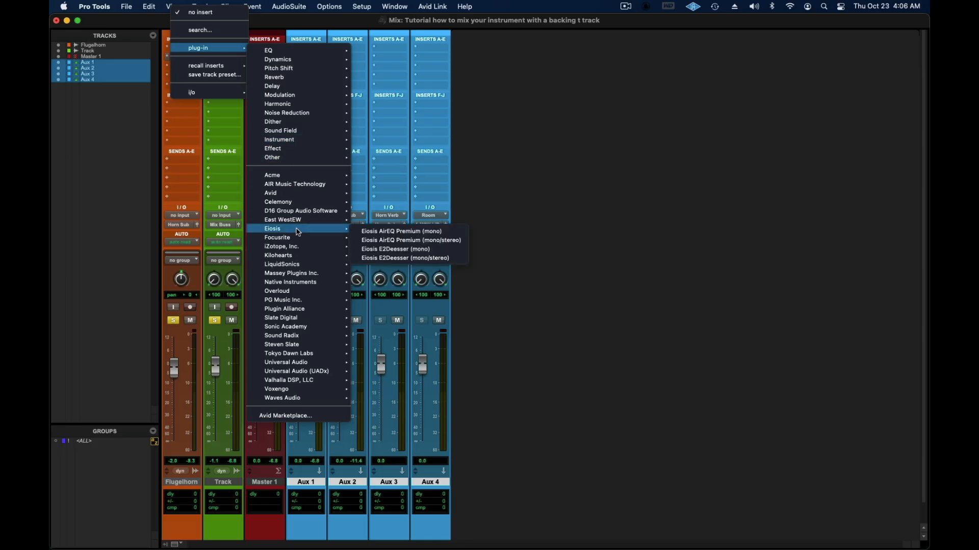
pyautogui.moveTo(300, 336)
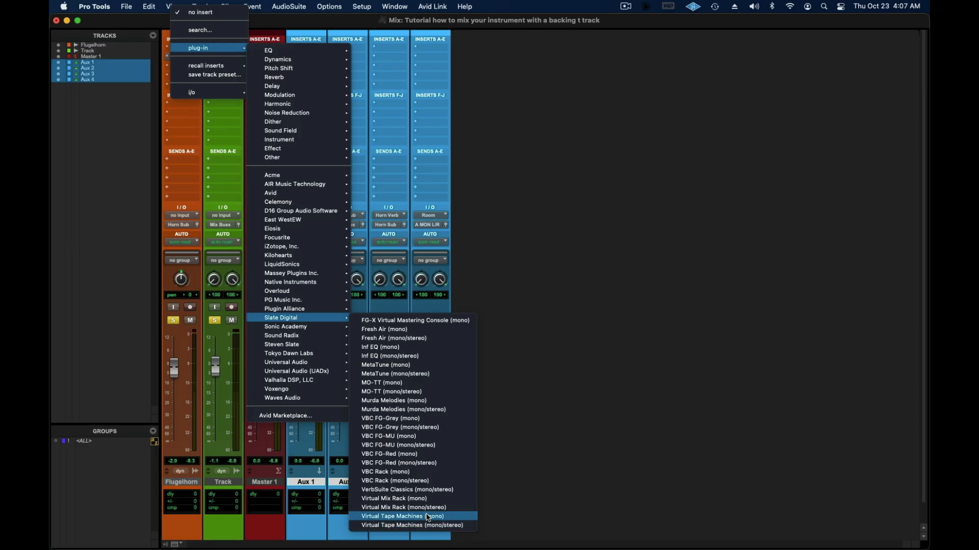
pyautogui.click(424, 499)
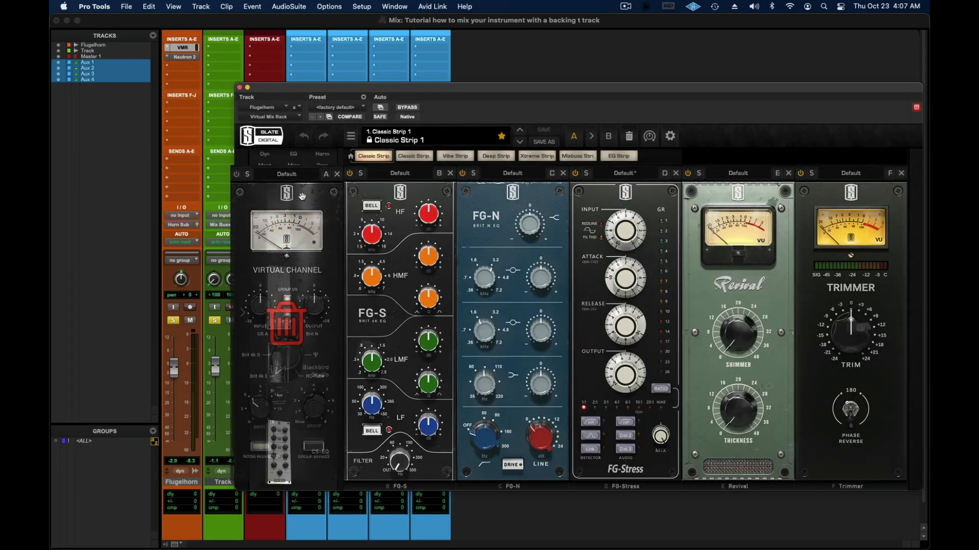
# Remove the Virtual Channel, FG-S and FG-N modules from the Virtual Mix Rack.
pyautogui.moveTo(302, 197); pyautogui.dragTo(301, 197)
pyautogui.moveTo(403, 190); pyautogui.dragTo(265, 194)
pyautogui.moveTo(512, 193); pyautogui.dragTo(275, 192)
# Bypass Neutron 2 on the Flugelhorn track and close its window.
pyautogui.click(183, 57)
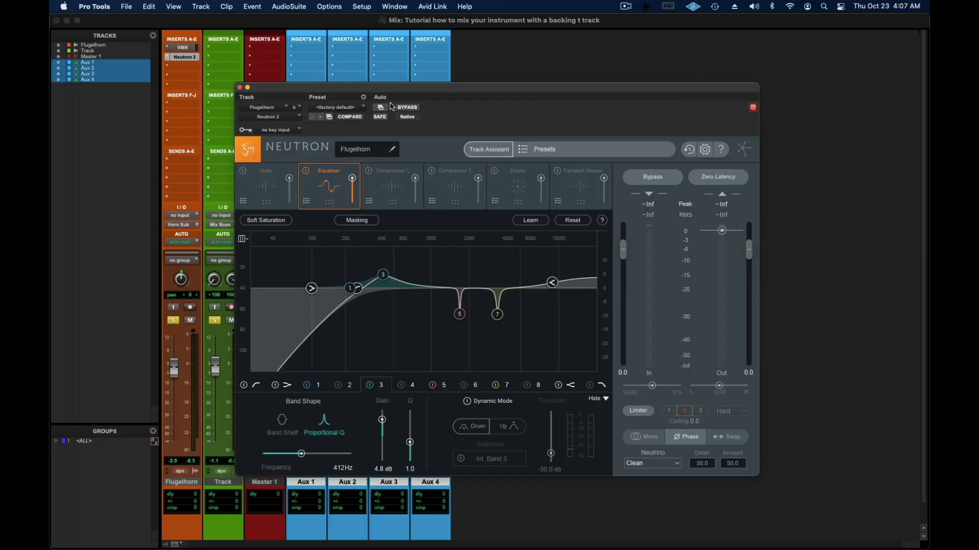
pyautogui.click(408, 107)
pyautogui.click(239, 88)
# Bypass the Flugelhorn's Virtual Mix Rack and unsolo the backing Track to hear the horn alone without the rack.
pyautogui.press('super+equal')
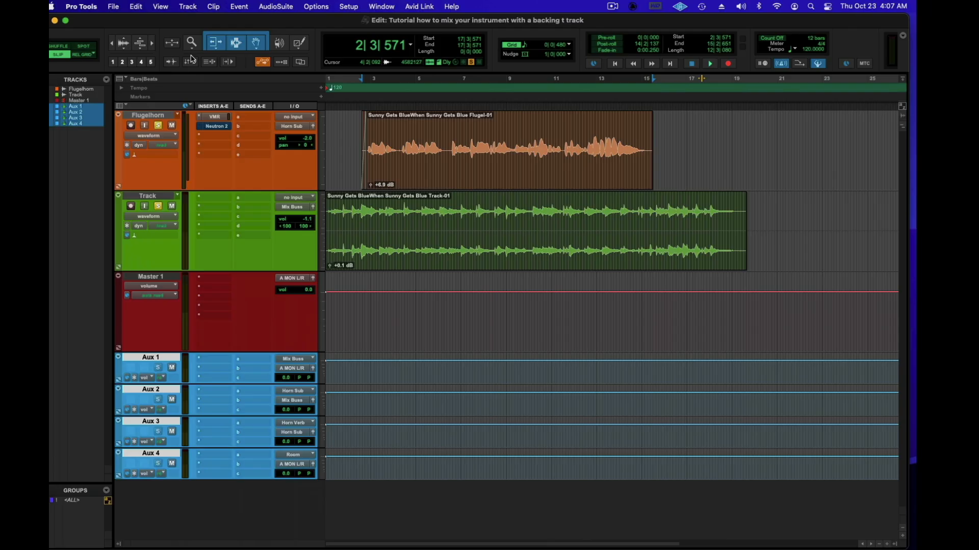
pyautogui.press('super+equal')
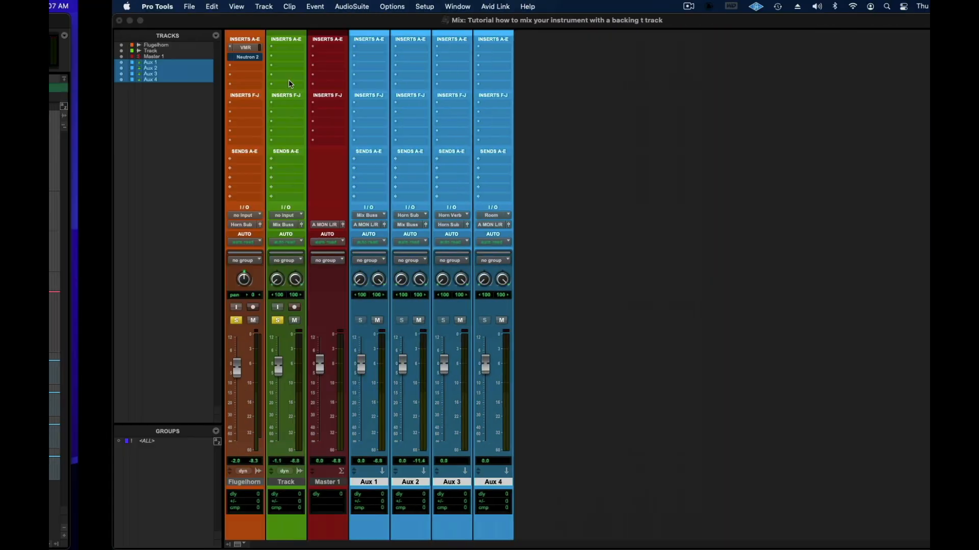
pyautogui.click(168, 46)
pyautogui.click(194, 50)
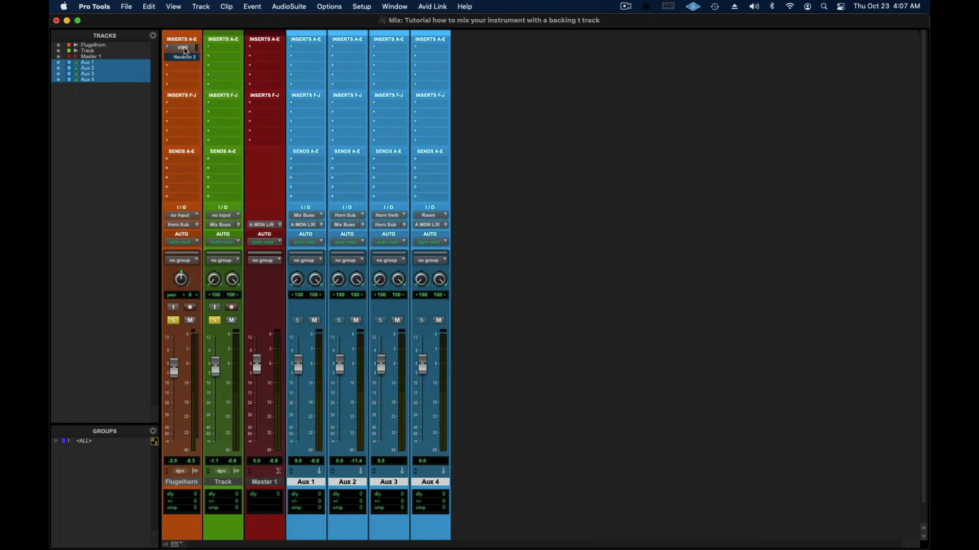
pyautogui.click(185, 49)
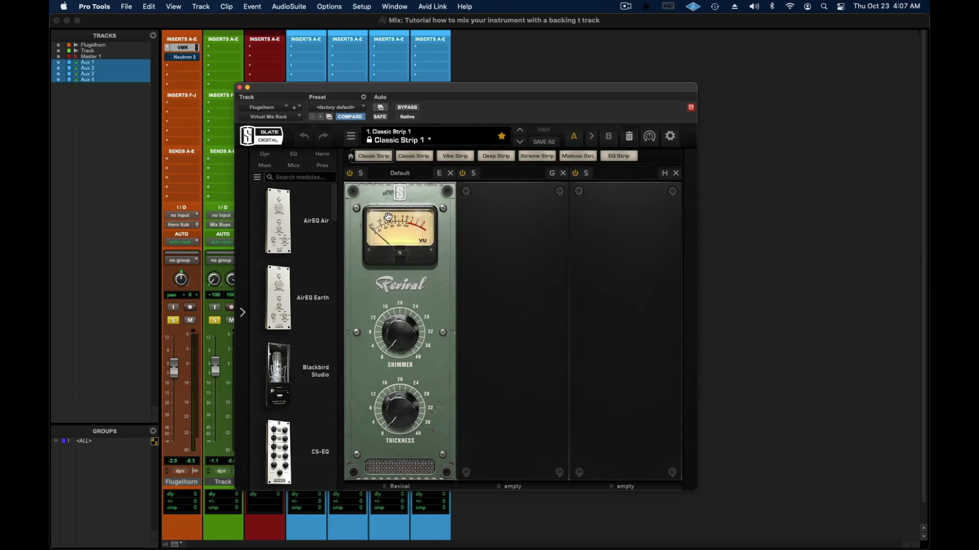
pyautogui.click(409, 108)
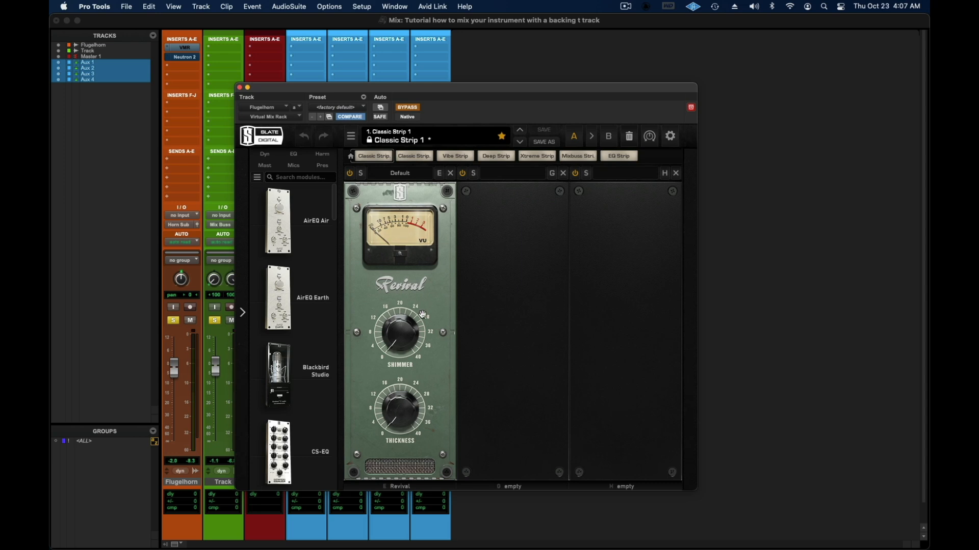
pyautogui.click(215, 320)
pyautogui.click(396, 339)
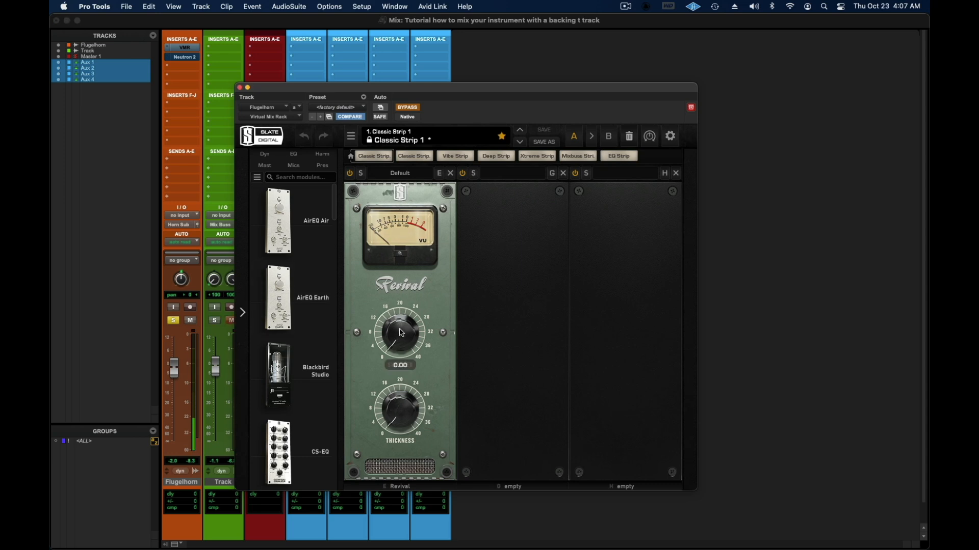
# Reactivate the Virtual Mix Rack and raise the Revival module's Shimmer to 15.8 and its Thickness to about 16.
pyautogui.click(411, 108)
pyautogui.click(394, 340)
pyautogui.moveTo(393, 336); pyautogui.dragTo(405, 308)
pyautogui.moveTo(400, 401); pyautogui.dragTo(411, 337)
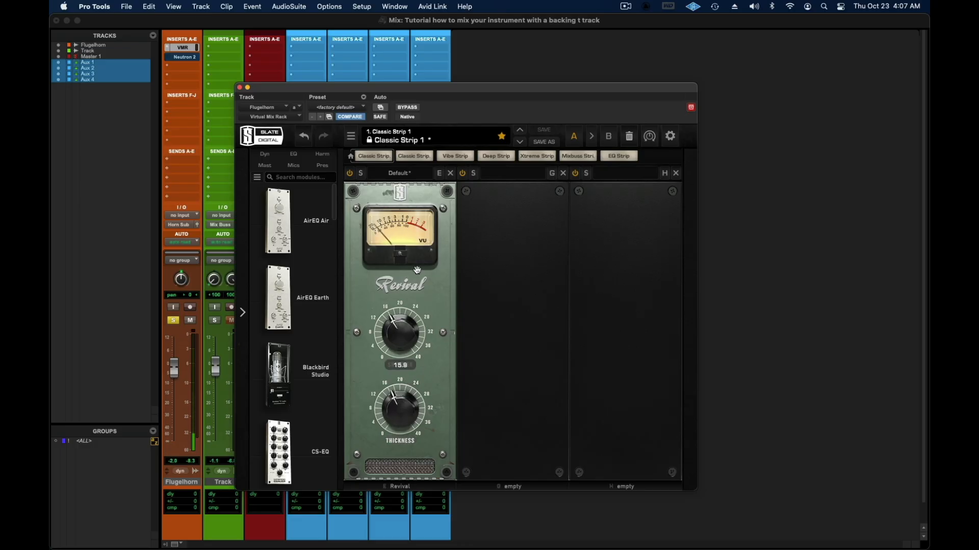
# Compare the soloed Flugelhorn with the Virtual Mix Rack bypassed and active, leaving the rack active.
pyautogui.click(410, 108)
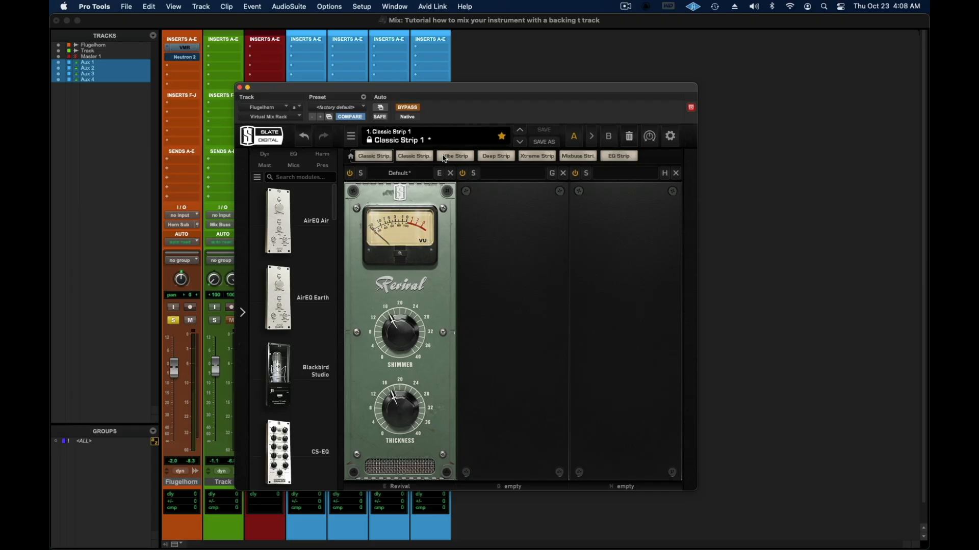
pyautogui.click(412, 110)
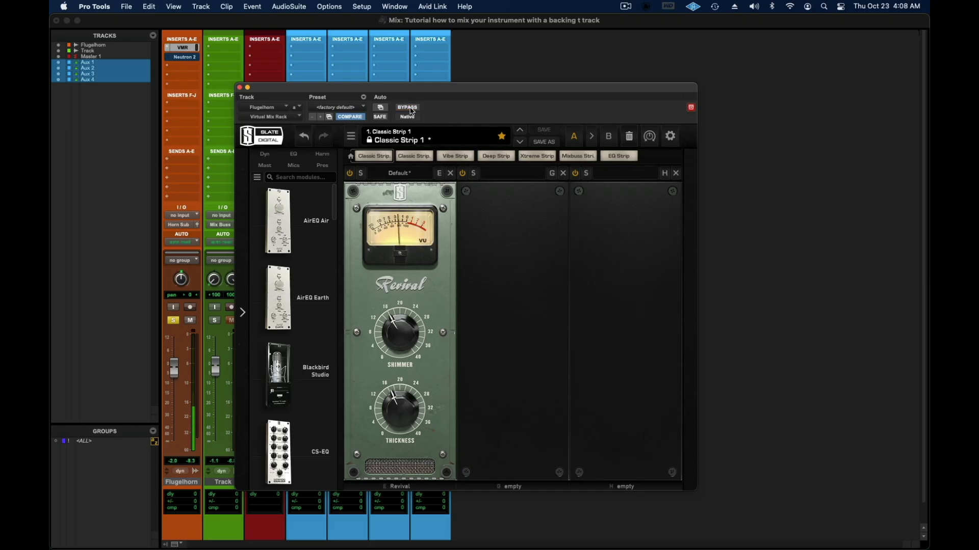
pyautogui.click(412, 109)
pyautogui.click(413, 110)
# Take Neutron 2 out of bypass on the Flugelhorn, close its window and raise the track's fader to -1.4 dB.
pyautogui.click(190, 59)
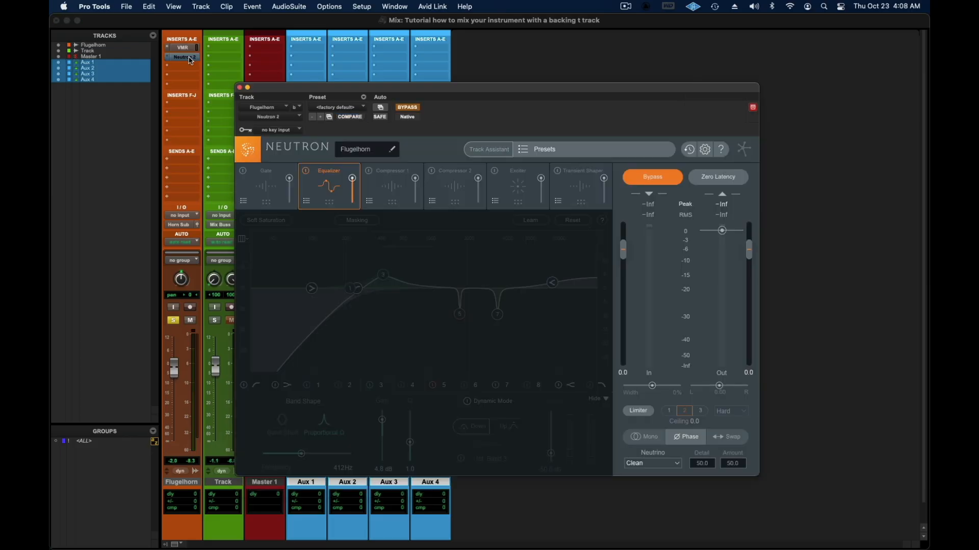
pyautogui.click(411, 110)
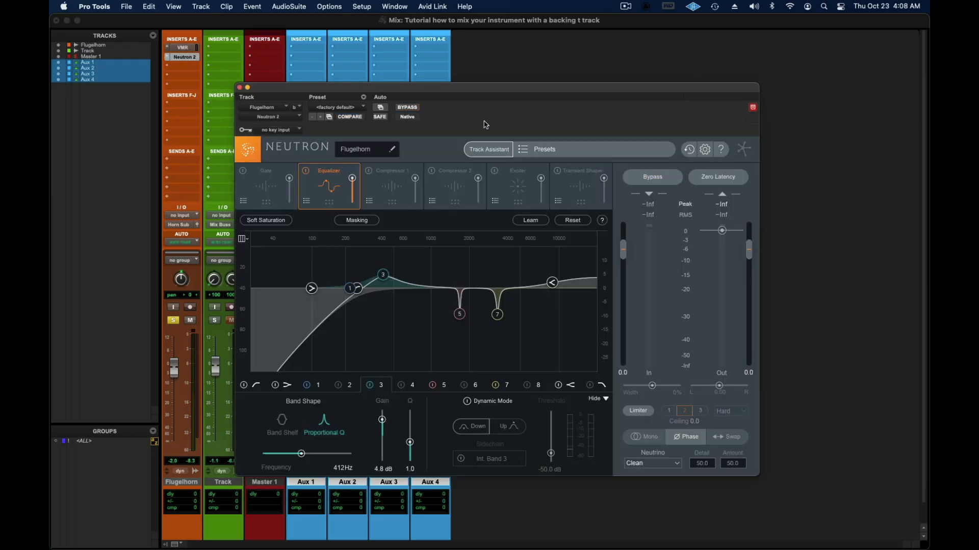
pyautogui.click(241, 88)
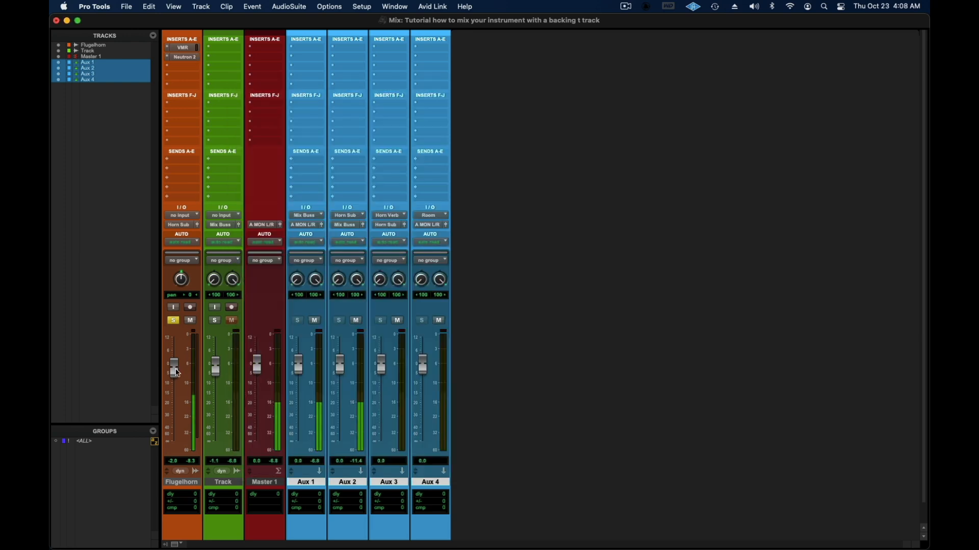
pyautogui.moveTo(177, 374); pyautogui.dragTo(178, 371)
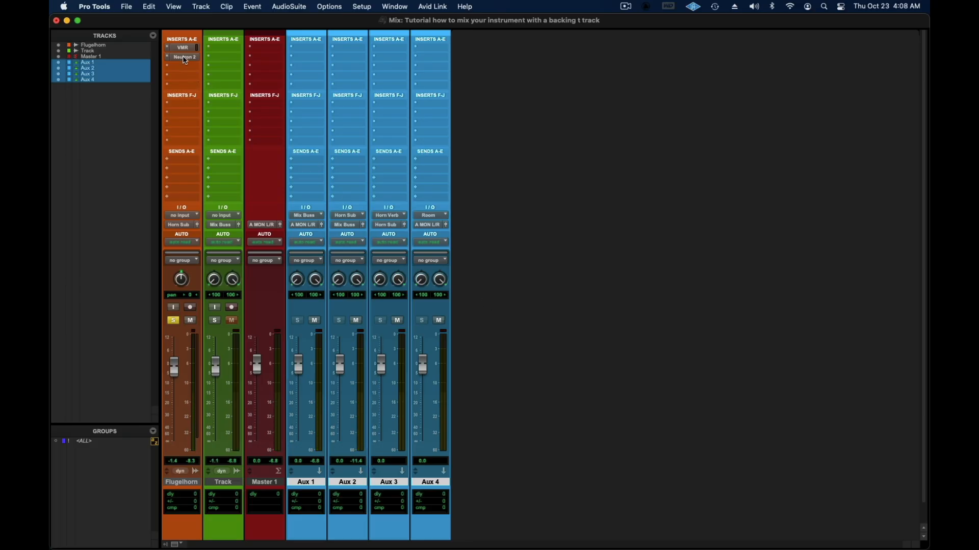
# Solo the backing Track again and insert a stereo Dyn3 Compressor/Limiter in its first insert slot.
pyautogui.click(215, 321)
pyautogui.click(220, 49)
pyautogui.moveTo(220, 49)
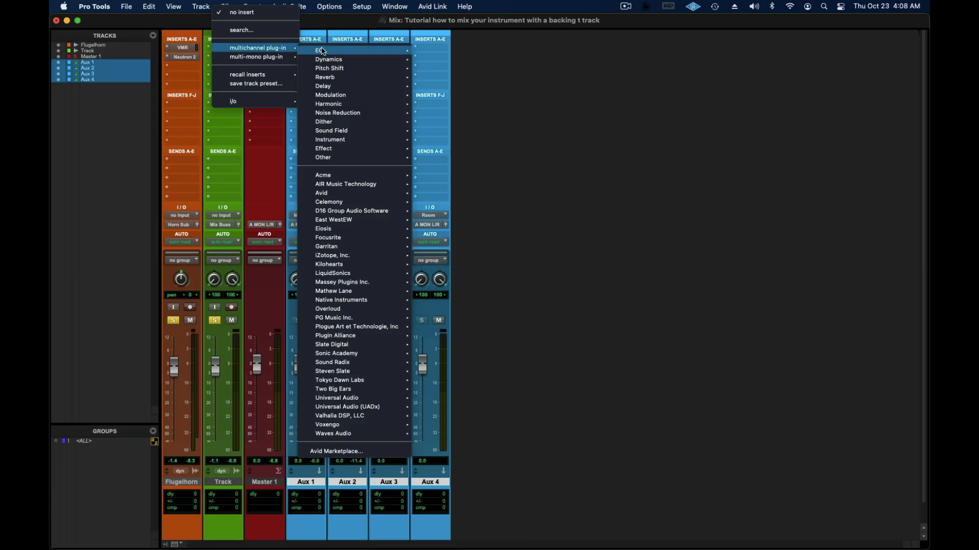
pyautogui.moveTo(332, 60)
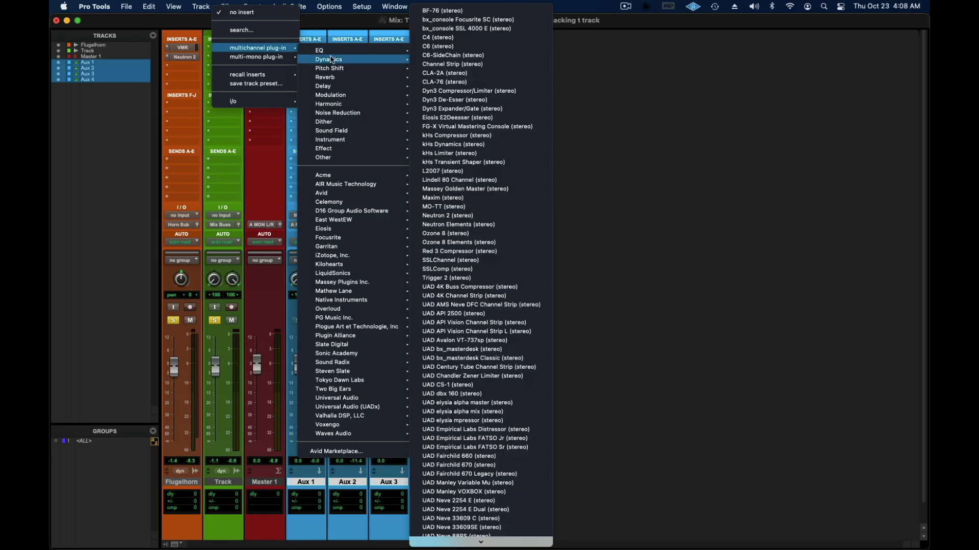
pyautogui.click(492, 96)
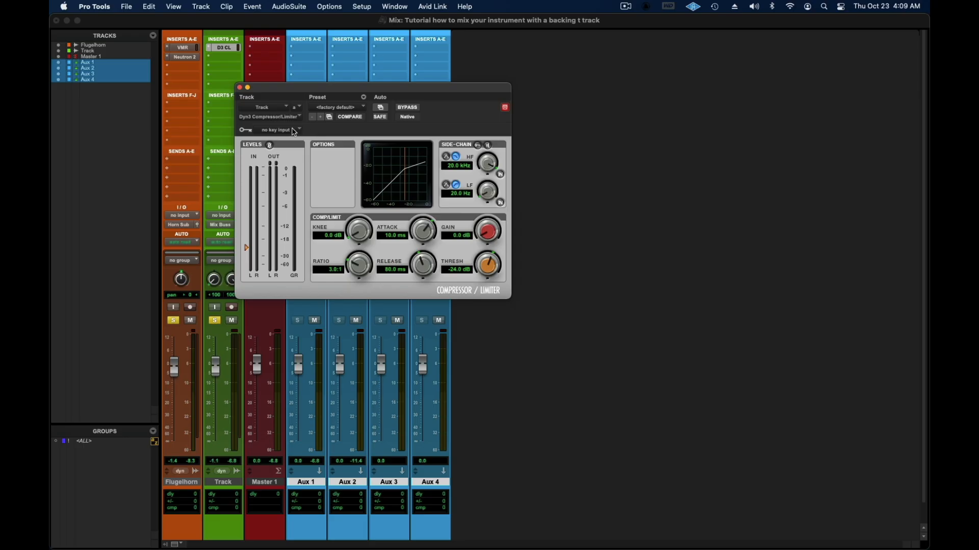
# Add a send from the Flugelhorn to Bus 23 (Mono) and rename that bus "horn sc".
pyautogui.click(186, 163)
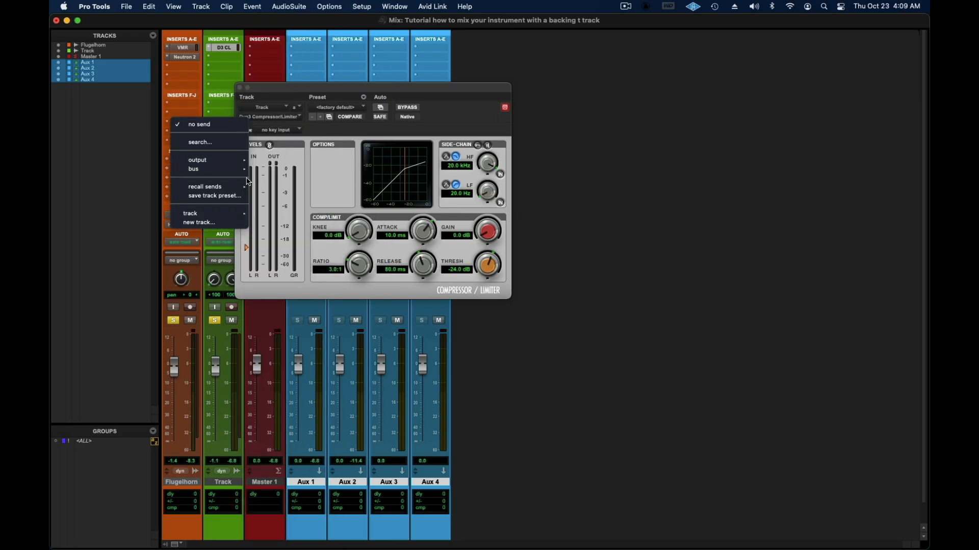
pyautogui.moveTo(233, 171)
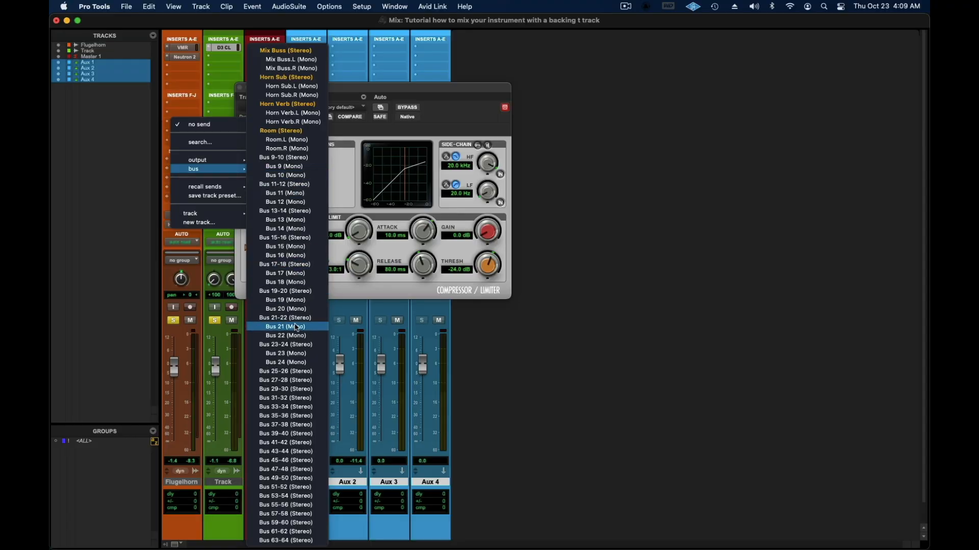
pyautogui.click(300, 355)
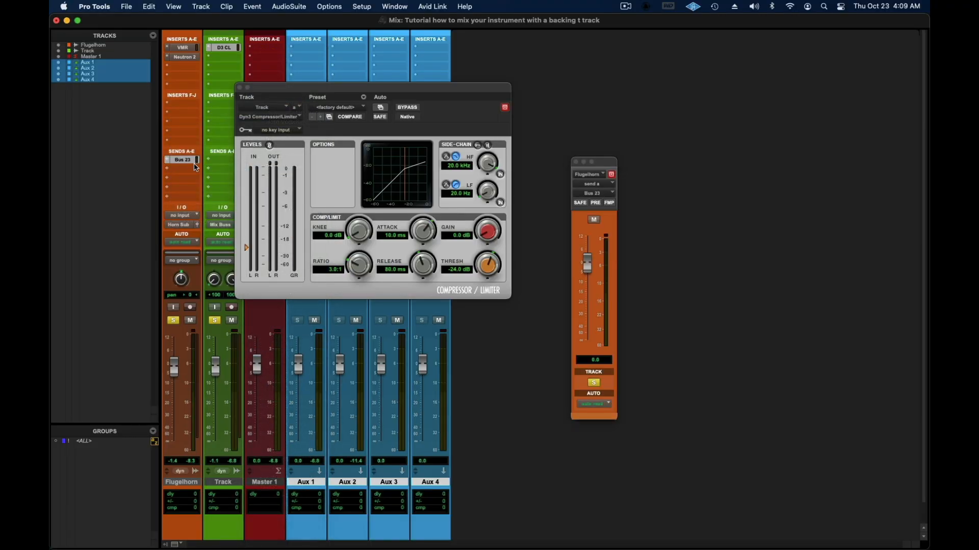
pyautogui.rightClick(184, 162)
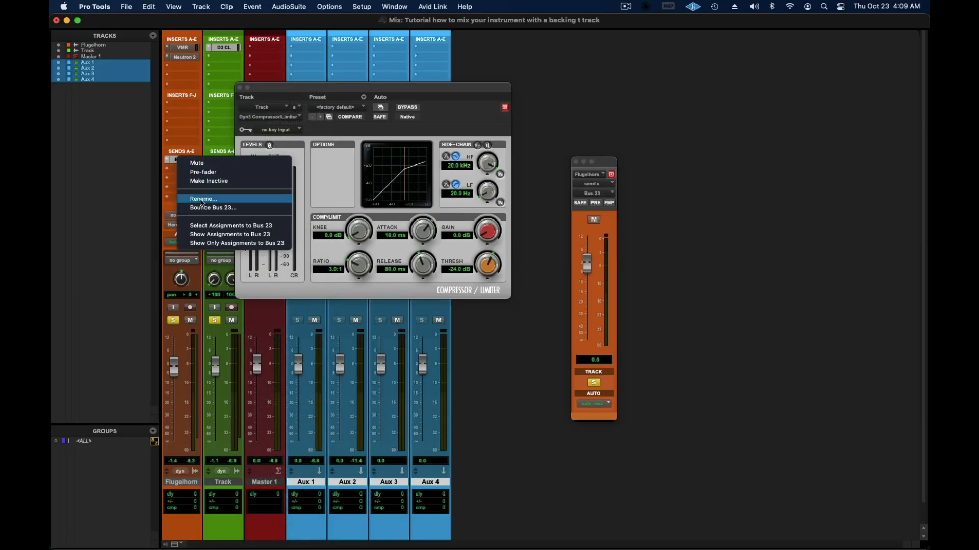
pyautogui.click(202, 203)
pyautogui.press('BackSpace')
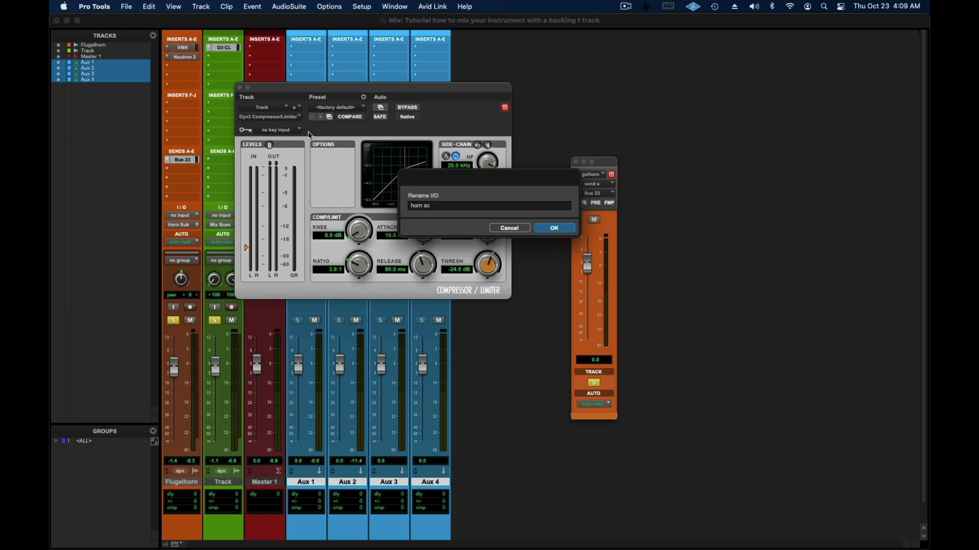
pyautogui.click(547, 225)
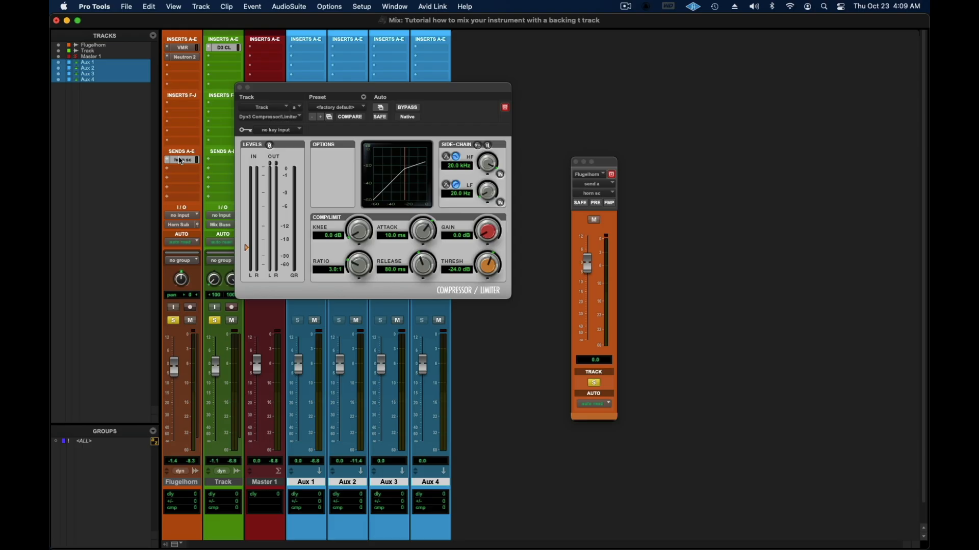
# Set the compressor's key input to the horn sc bus with the external side-chain enabled, and move its window clear of the mixer channels.
pyautogui.click(277, 131)
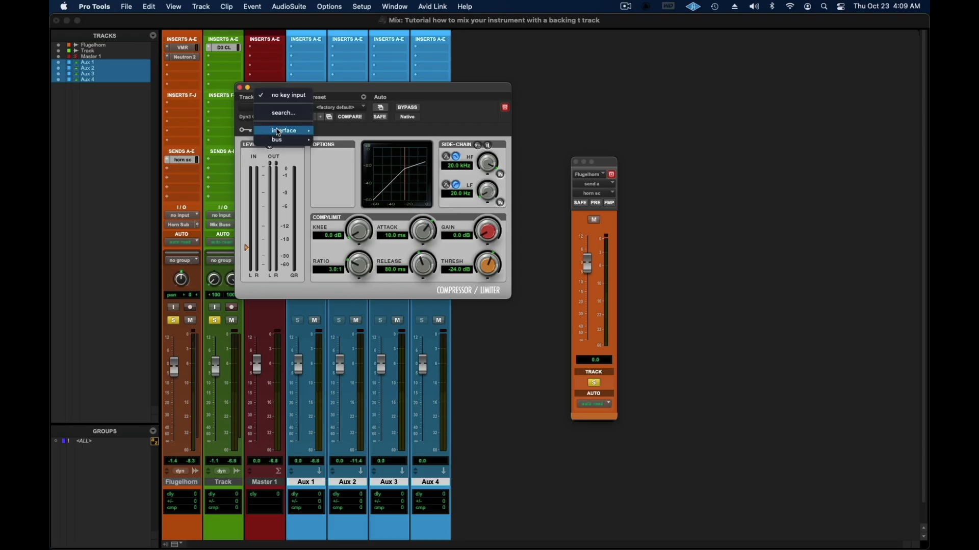
pyautogui.moveTo(284, 139)
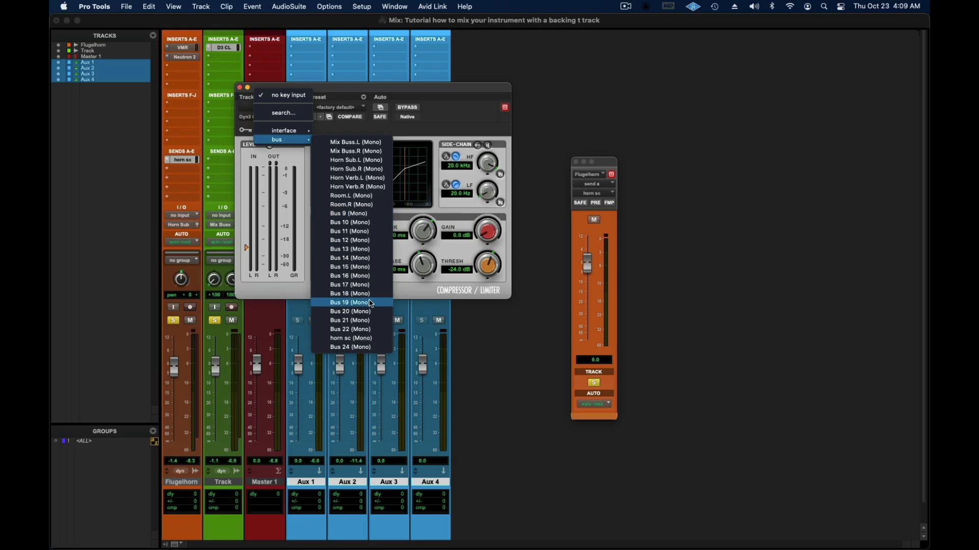
pyautogui.click(367, 339)
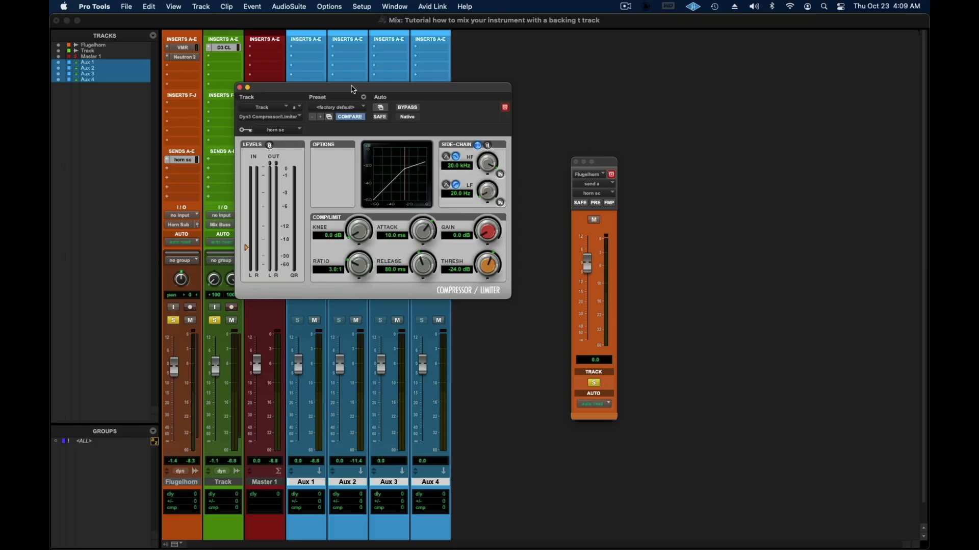
pyautogui.moveTo(353, 89); pyautogui.dragTo(449, 81)
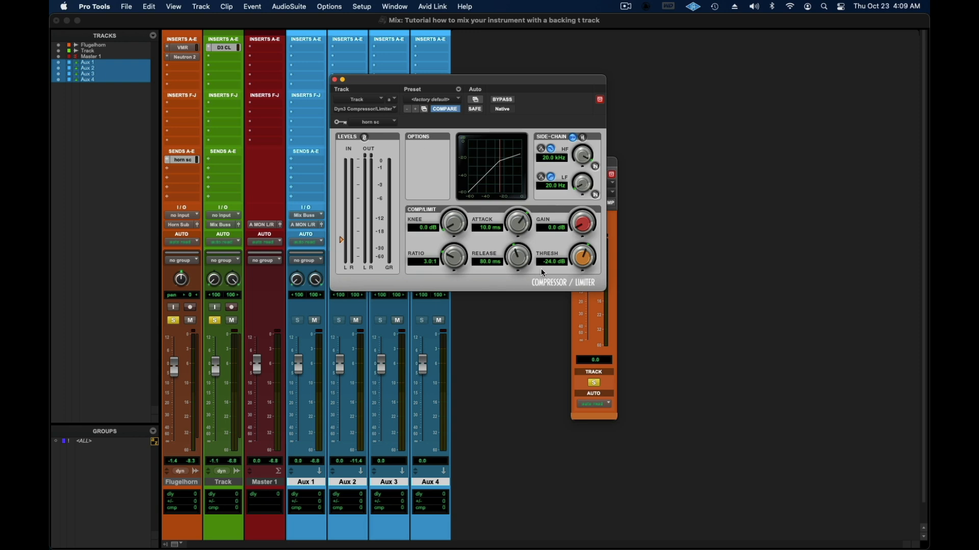
# During playback, set the compressor's threshold to -16.9 dB, attack to 1.9 ms, release to 776.5 ms and gain to 0.6 dB.
pyautogui.moveTo(587, 258); pyautogui.dragTo(631, 201)
pyautogui.press('space')
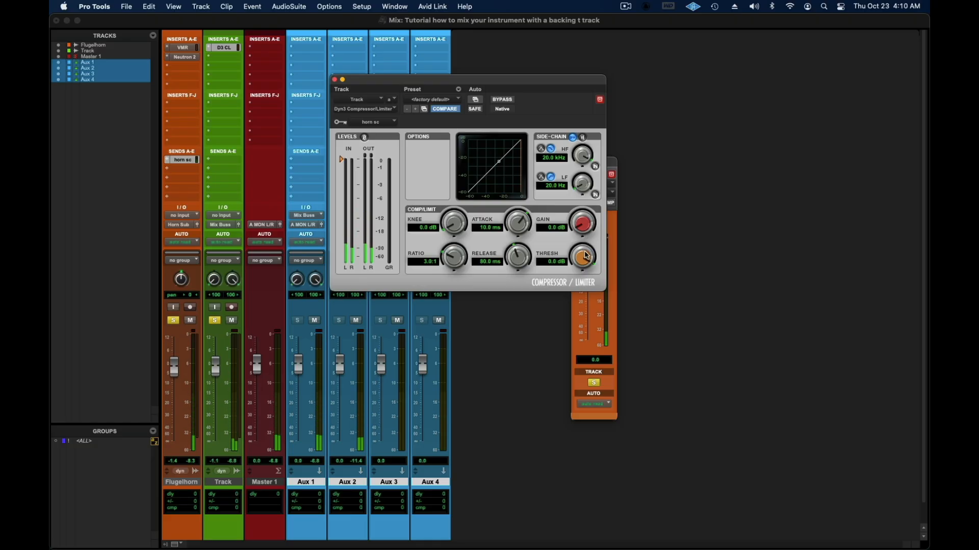
pyautogui.moveTo(587, 256); pyautogui.dragTo(569, 300)
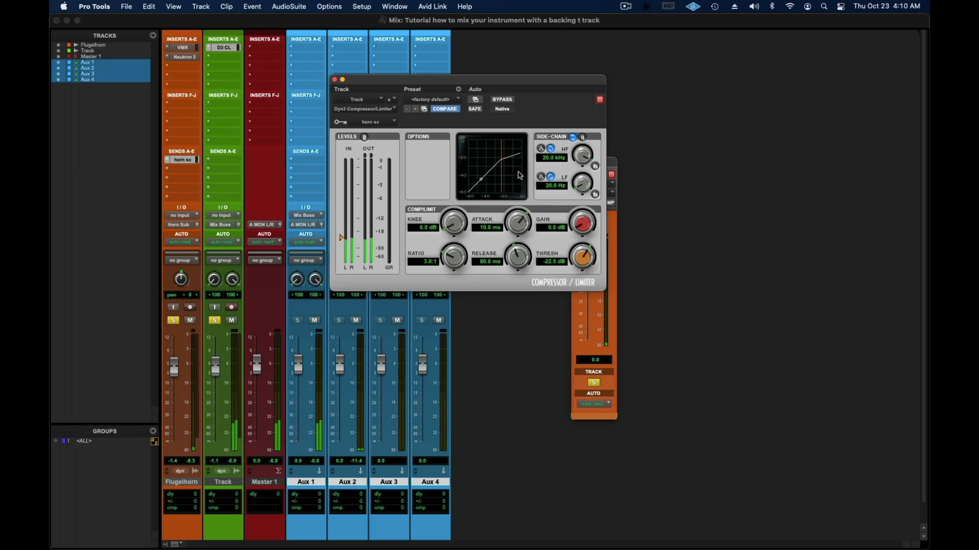
pyautogui.moveTo(518, 219)
pyautogui.mouseDown()
pyautogui.moveTo(520, 254)
pyautogui.moveTo(529, 223)
pyautogui.mouseUp()
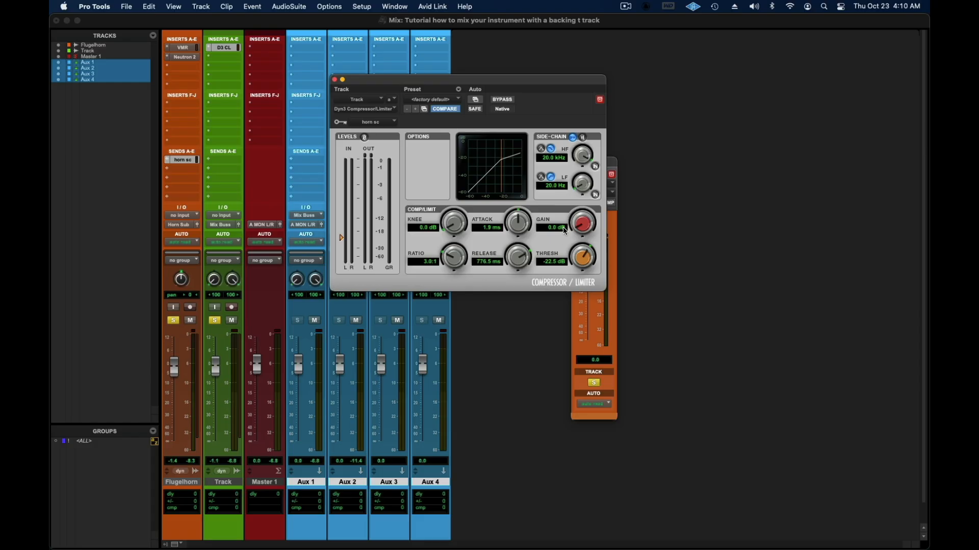
pyautogui.moveTo(581, 229); pyautogui.dragTo(579, 226)
pyautogui.moveTo(341, 236); pyautogui.dragTo(345, 229)
# Compare the mix with the backing Track's compressor bypassed and active, and close the compressor window.
pyautogui.click(503, 100)
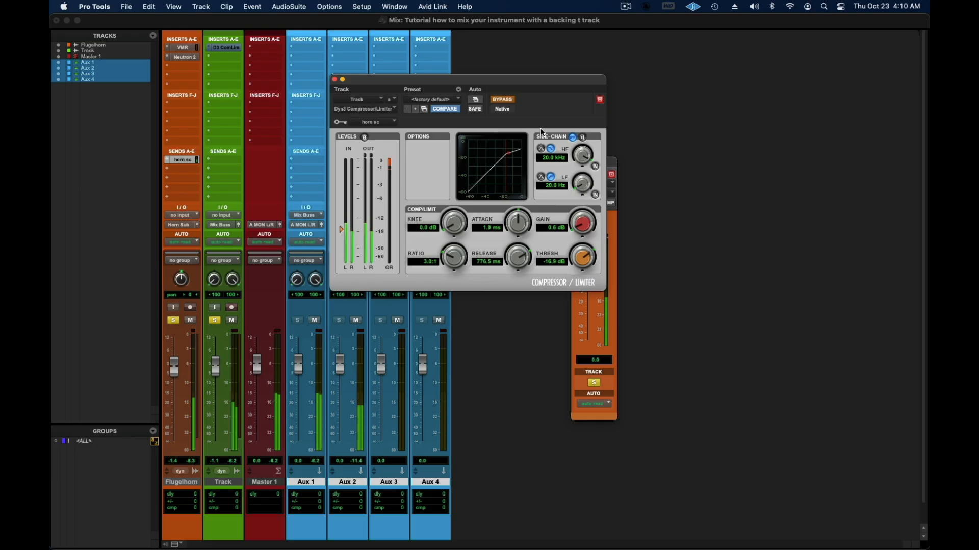
pyautogui.click(510, 102)
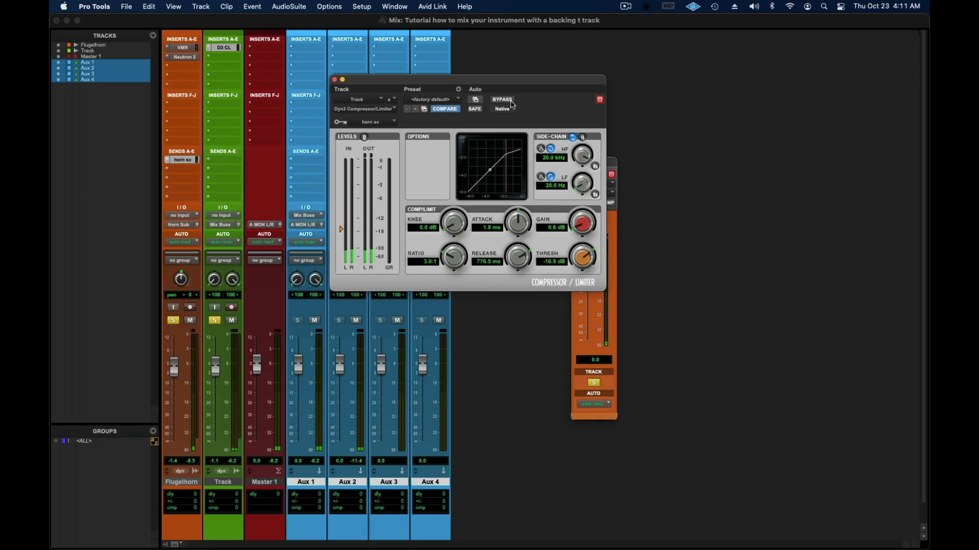
pyautogui.click(336, 80)
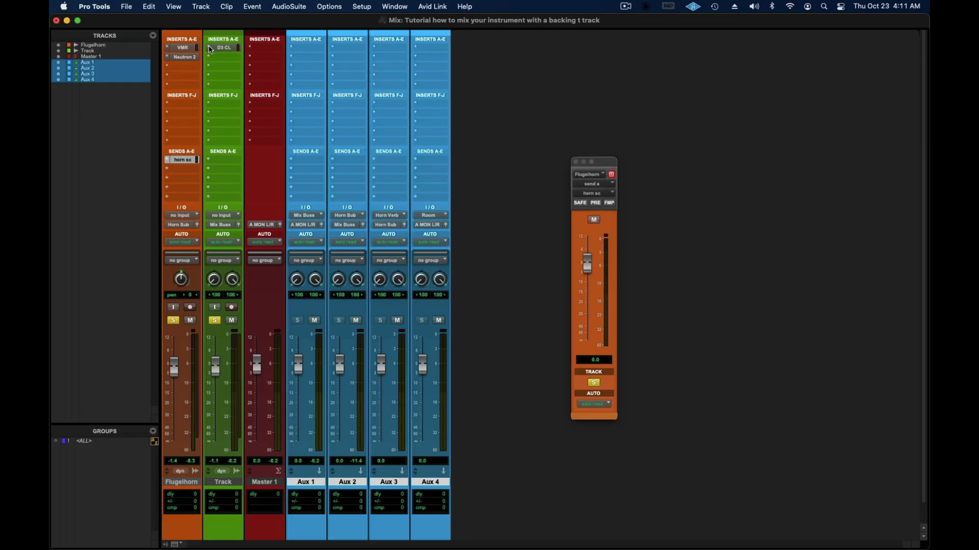
# Replace the backing Track's compressor insert with the stereo C6-SideChain multiband compressor.
pyautogui.click(211, 50)
pyautogui.moveTo(211, 50)
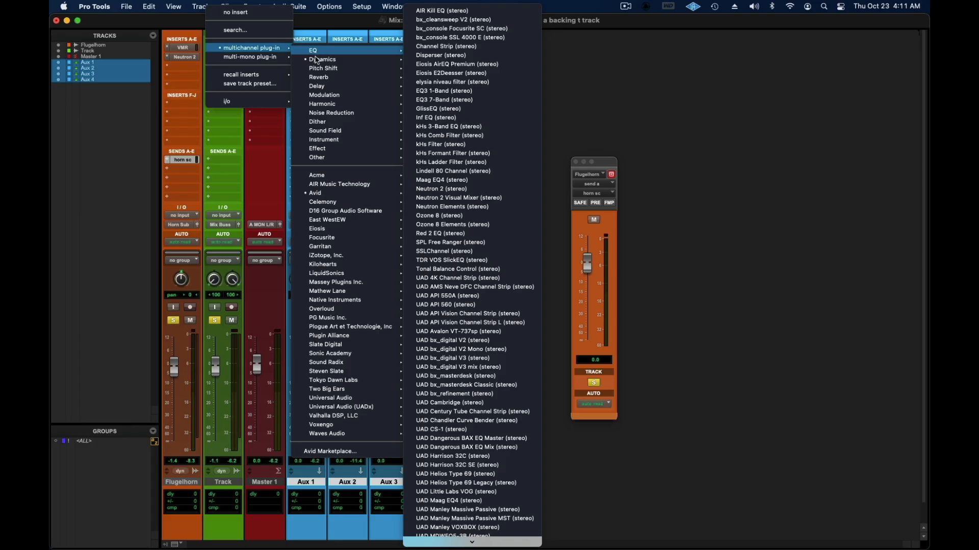
pyautogui.moveTo(318, 61)
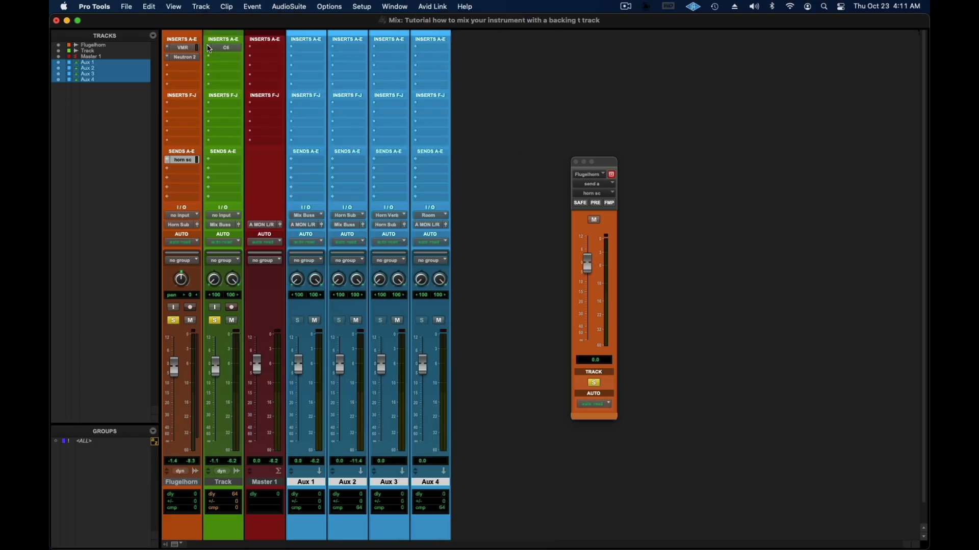
pyautogui.click(208, 46)
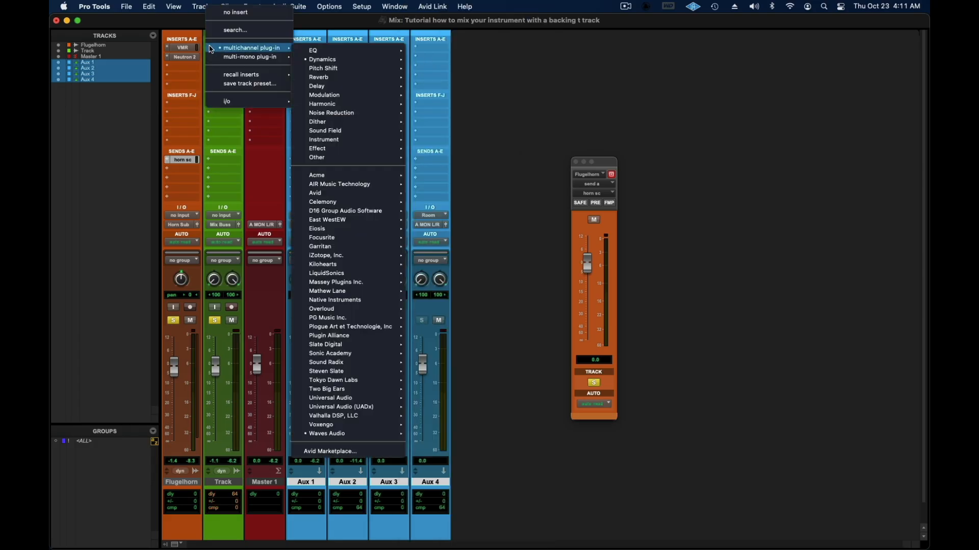
pyautogui.moveTo(326, 59)
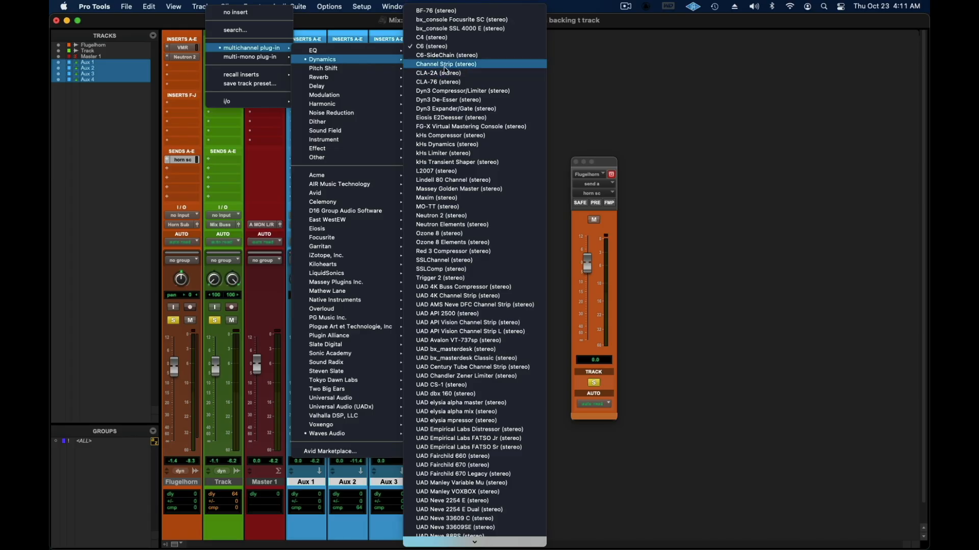
pyautogui.click(464, 55)
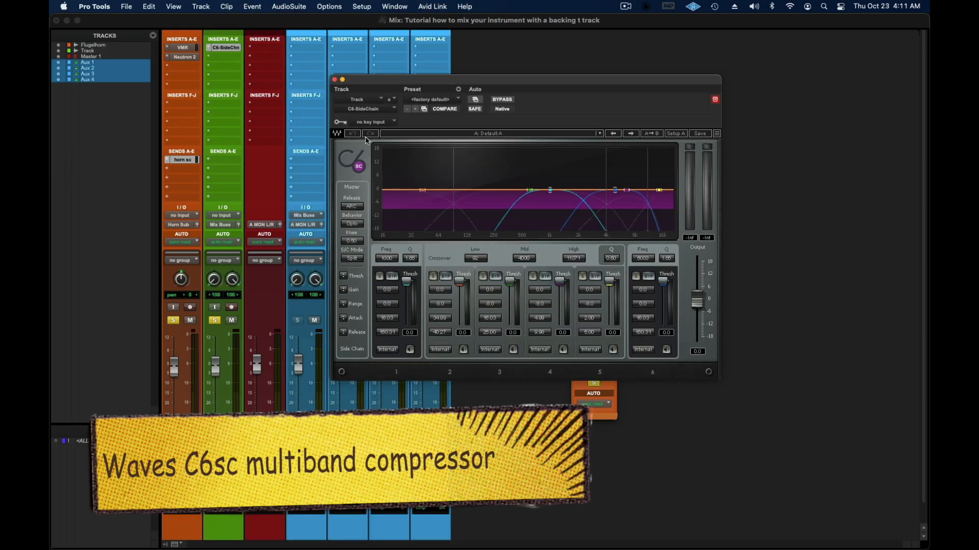
# Set the C6-SideChain's key input to the horn sc bus and switch the side chain of bands 1 to 5 to External.
pyautogui.click(381, 123)
pyautogui.moveTo(403, 132)
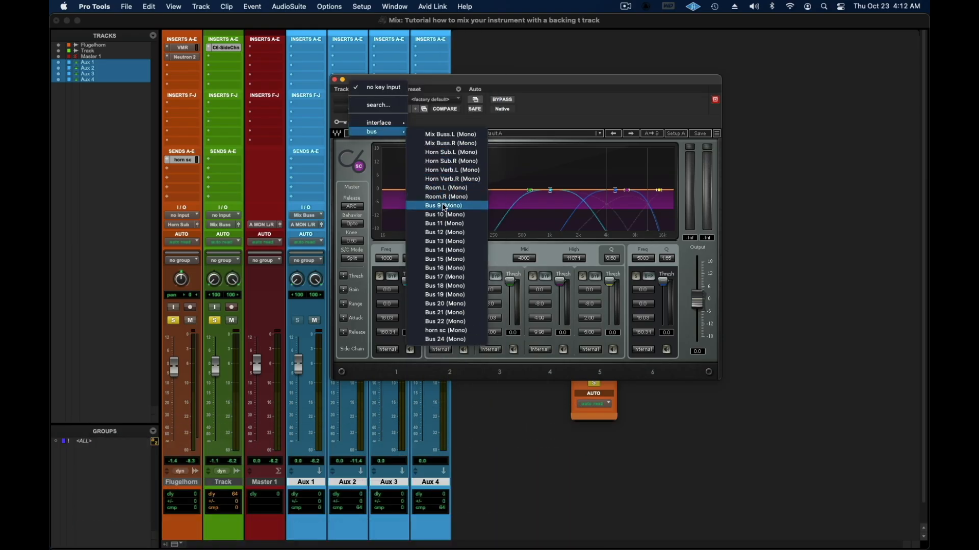
pyautogui.click(446, 330)
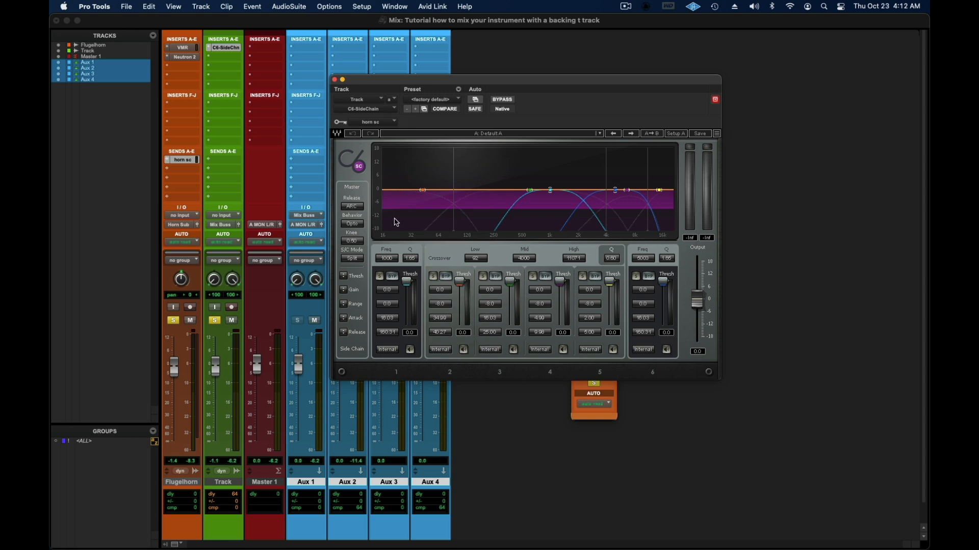
pyautogui.click(396, 350)
pyautogui.click(440, 350)
pyautogui.click(490, 349)
pyautogui.click(540, 351)
pyautogui.click(599, 350)
# Review the Flugelhorn's horn sc send, close its window, and reposition the C6-SideChain window clear of the channel sends.
pyautogui.click(177, 161)
pyautogui.moveTo(428, 84); pyautogui.dragTo(347, 254)
pyautogui.click(182, 160)
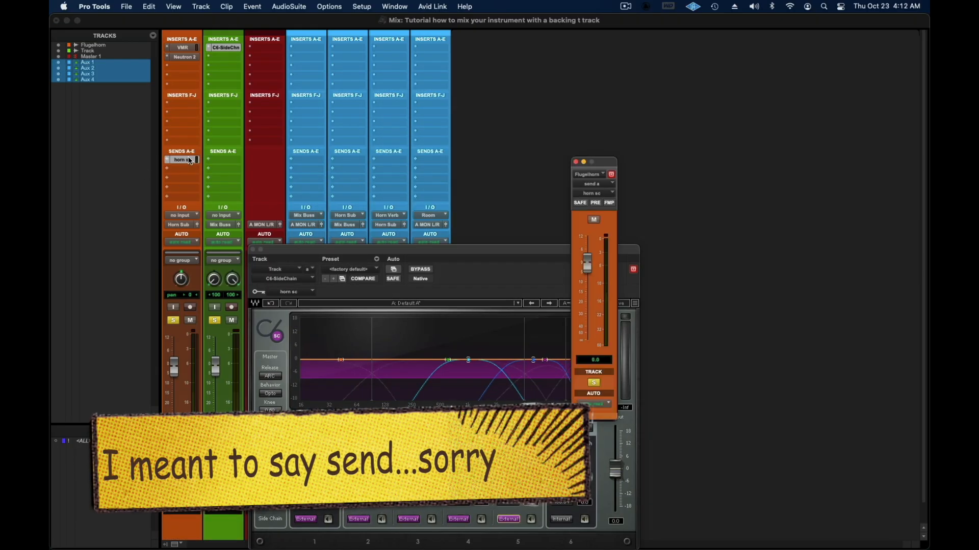
pyautogui.click(576, 162)
pyautogui.moveTo(475, 253); pyautogui.dragTo(536, 87)
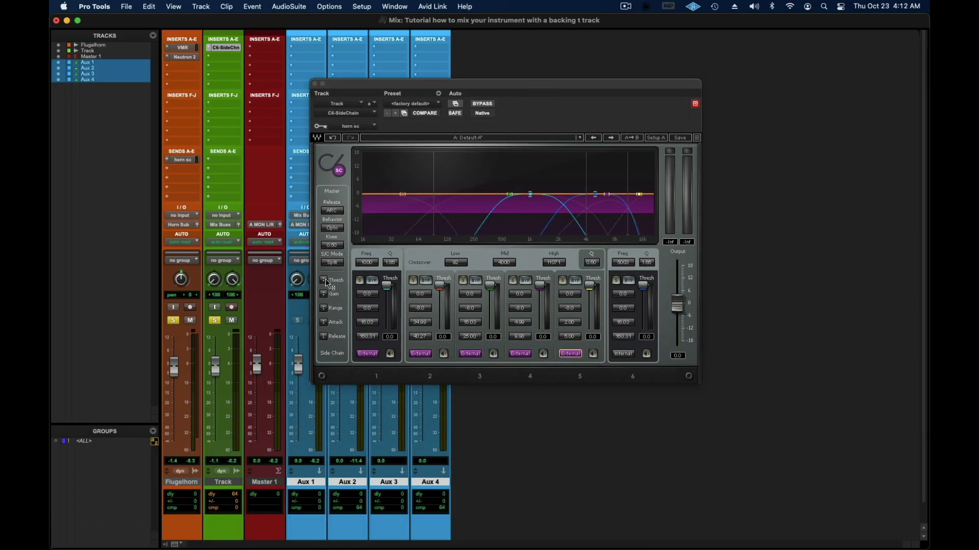
# During playback, lower the thresholds of all C6 bands together and compare the mix with the plug-in bypassed and active.
pyautogui.press('space')
pyautogui.moveTo(326, 280); pyautogui.dragTo(325, 304)
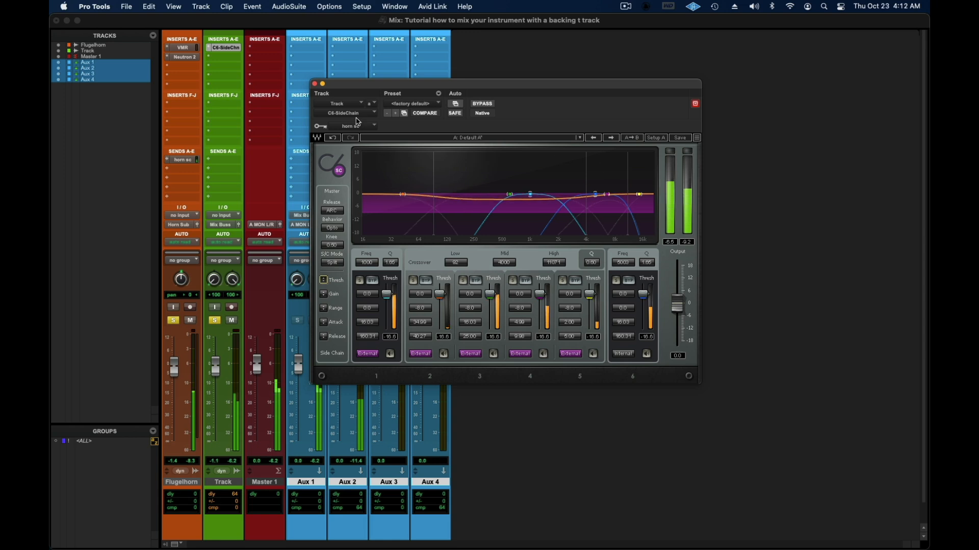
pyautogui.click(485, 105)
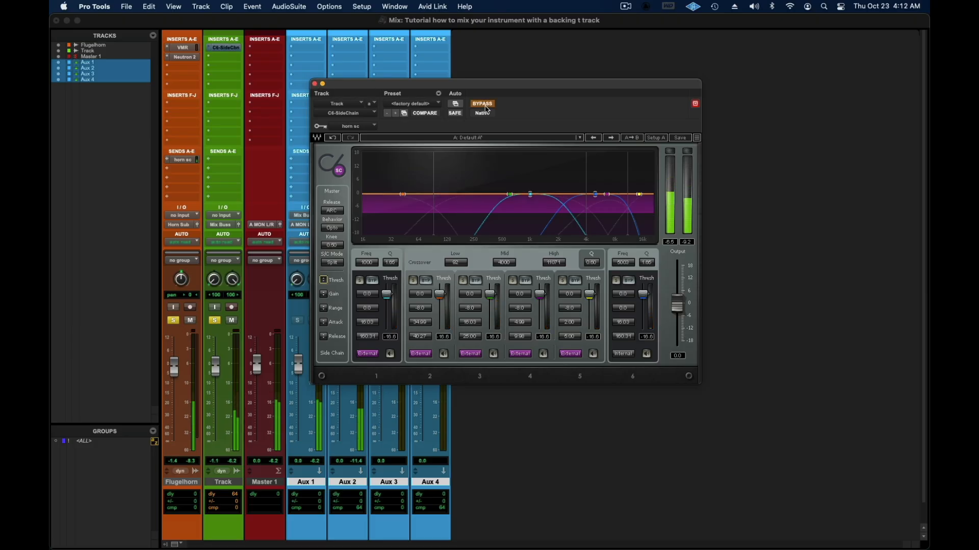
pyautogui.click(487, 105)
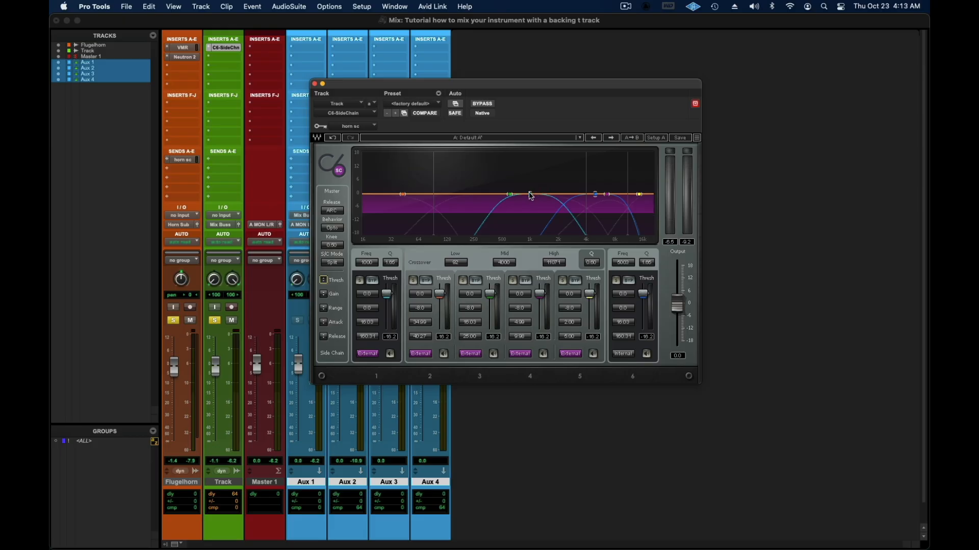
# Bypass C6 bands 2, 5 and 4, and raise the low crossover to 201 Hz.
pyautogui.click(427, 280)
pyautogui.click(578, 281)
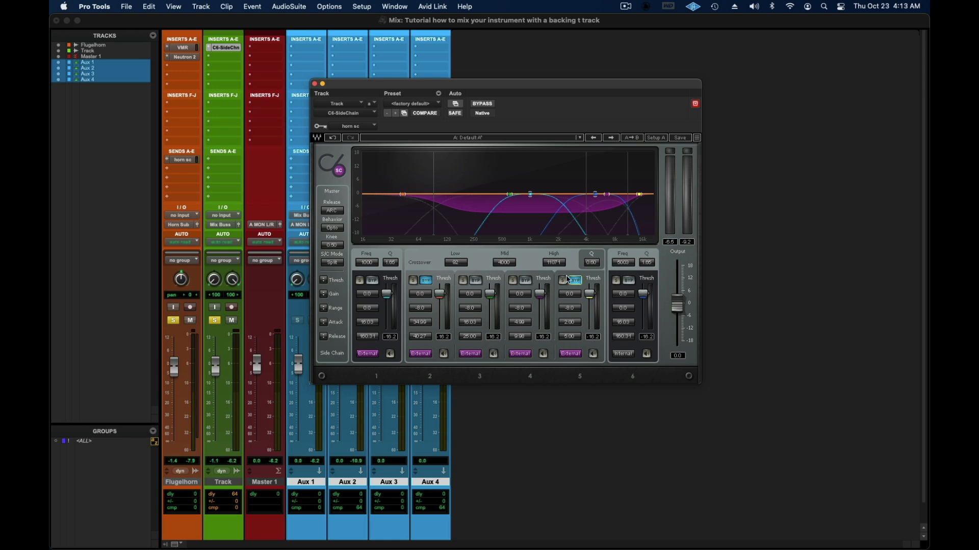
pyautogui.click(525, 281)
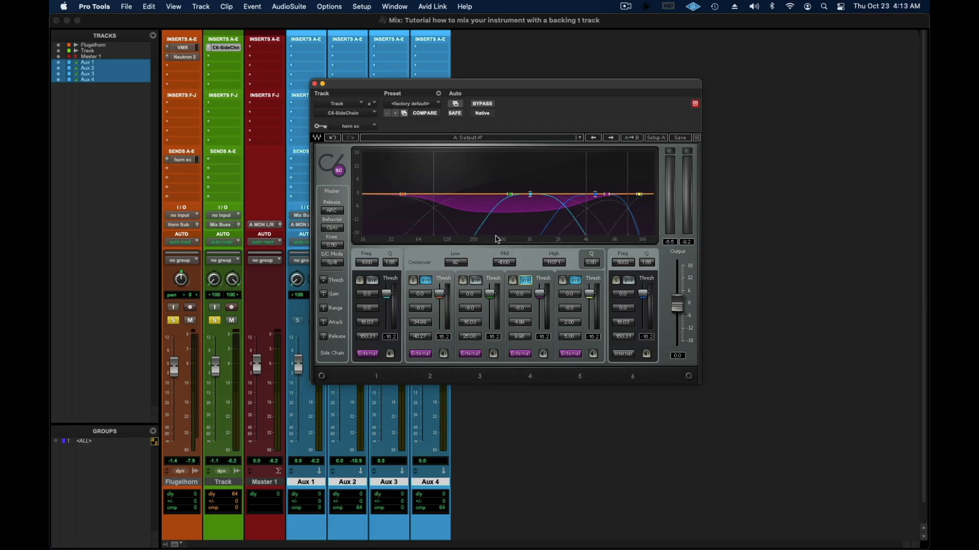
pyautogui.moveTo(411, 198); pyautogui.dragTo(426, 196)
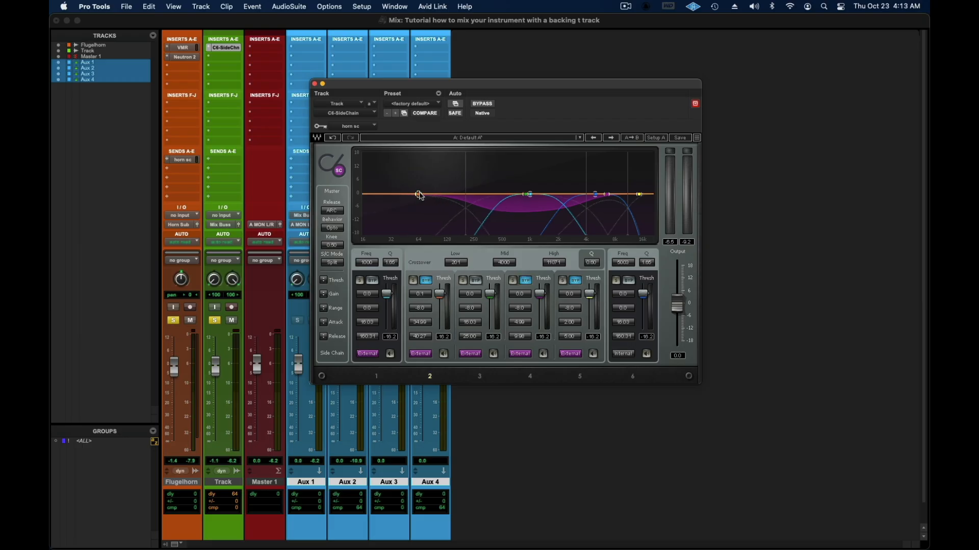
# Play the mix, compare C6 band 4 active and bypassed, and close the C6-SideChain window.
pyautogui.press('space')
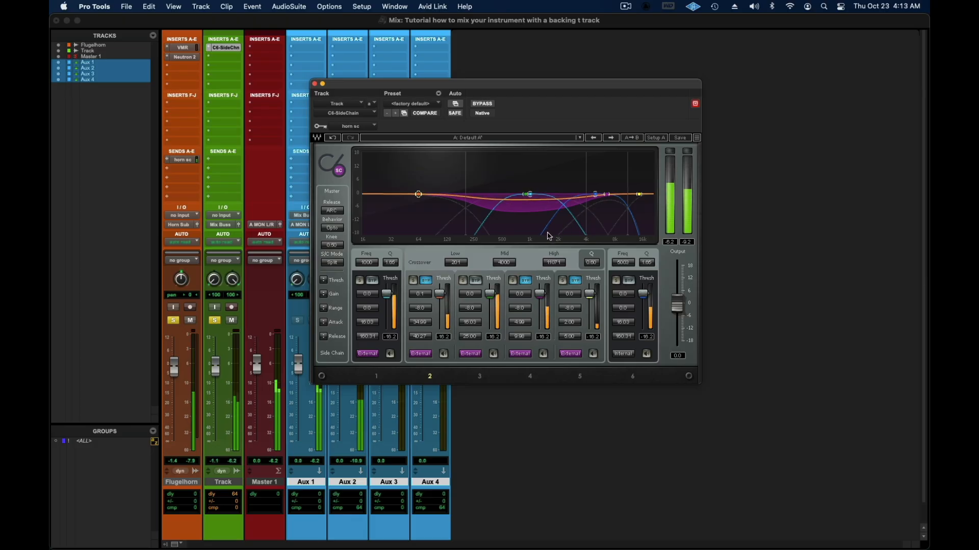
pyautogui.click(525, 281)
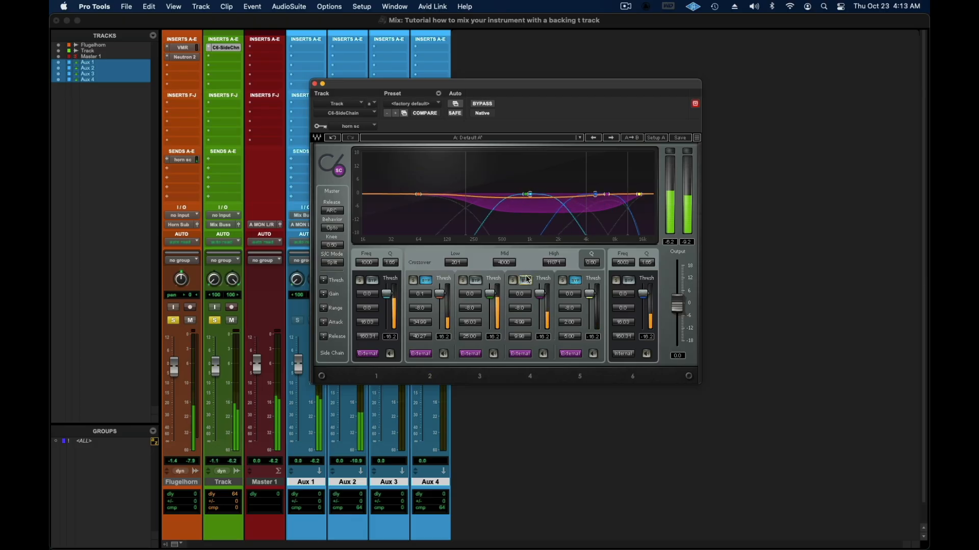
pyautogui.click(526, 280)
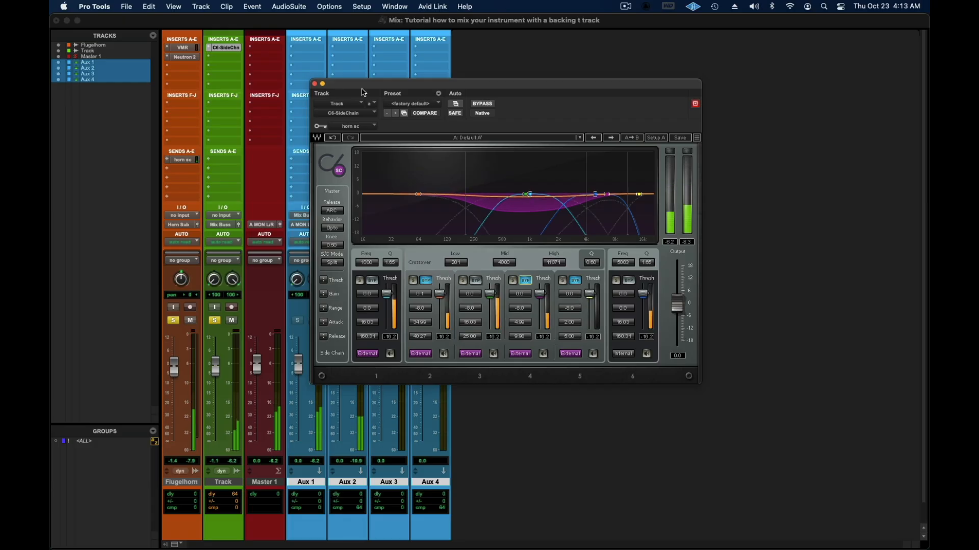
pyautogui.click(314, 84)
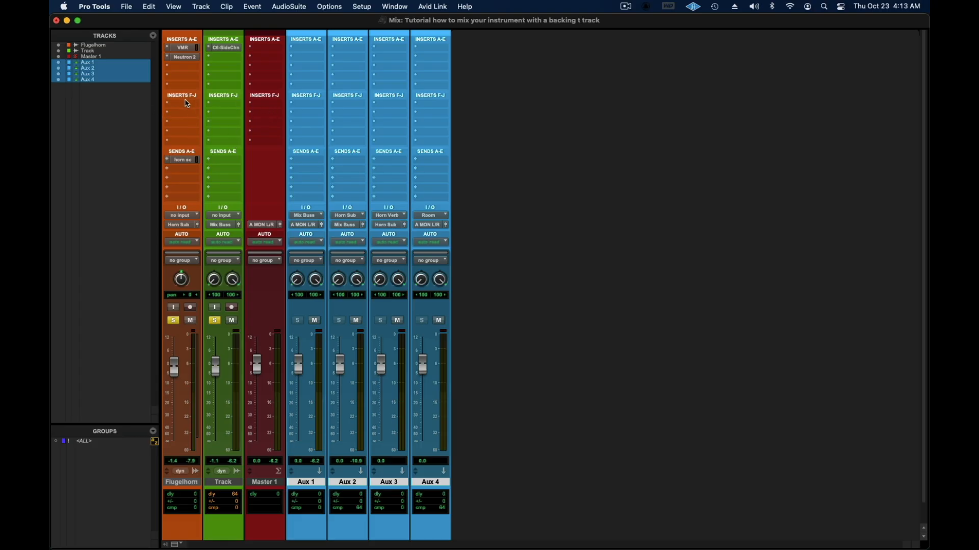
# Unsolo the backing Track and insert a mono Dyn3 Compressor/Limiter after Neutron 2 on the Flugelhorn.
pyautogui.click(217, 322)
pyautogui.click(183, 68)
pyautogui.moveTo(184, 69)
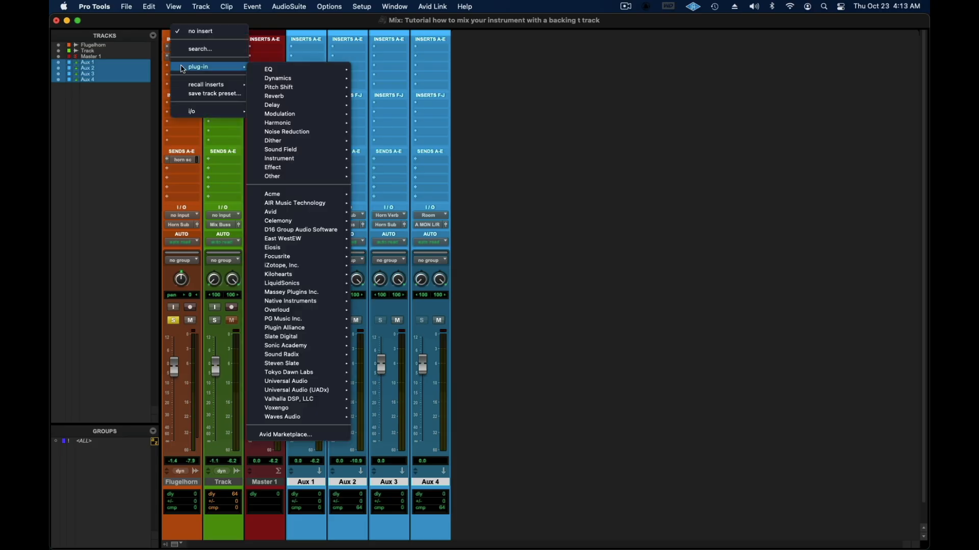
pyautogui.moveTo(274, 77)
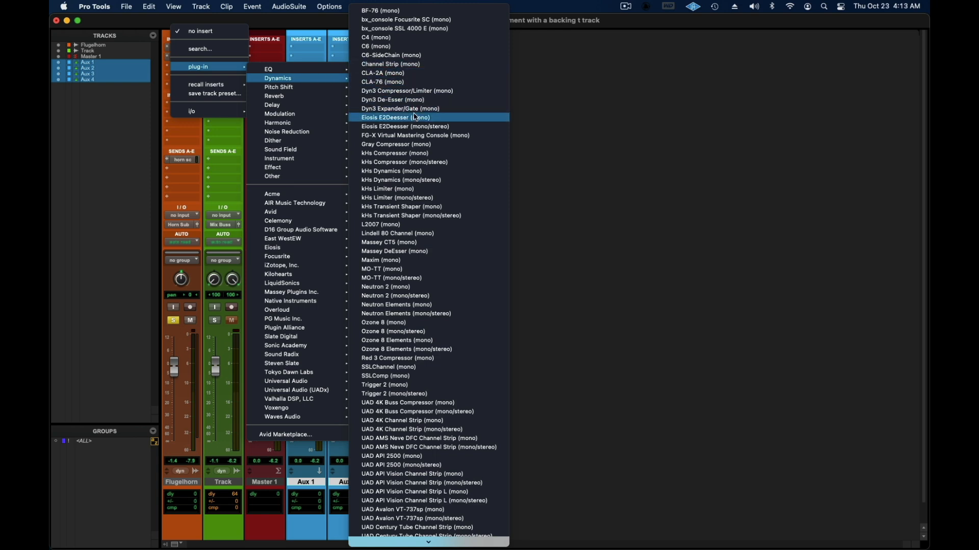
pyautogui.click(417, 91)
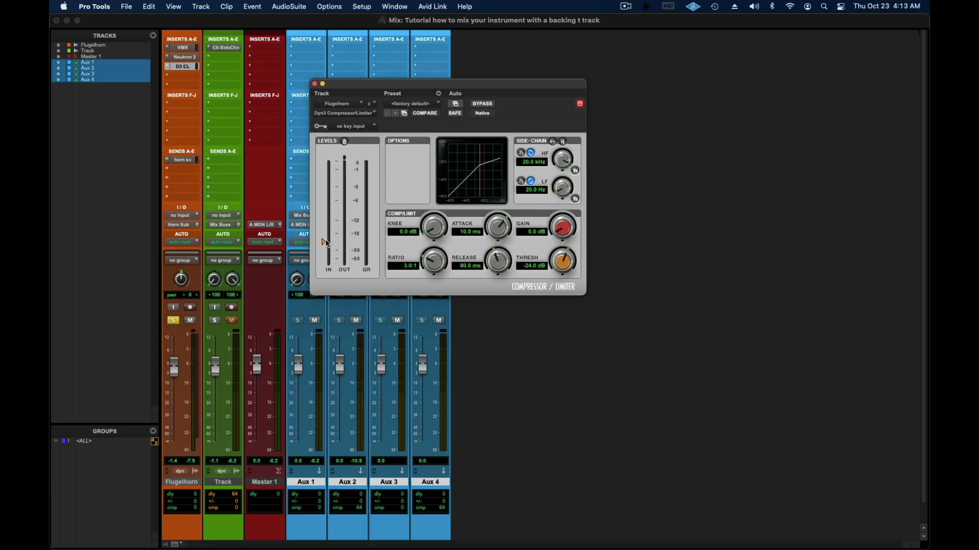
# Set the horn compressor's threshold to about -18 dB and release to 181.4 ms, then compare it bypassed and active.
pyautogui.moveTo(326, 246)
pyautogui.mouseDown()
pyautogui.moveTo(335, 217)
pyautogui.moveTo(323, 220)
pyautogui.moveTo(324, 237)
pyautogui.mouseUp()
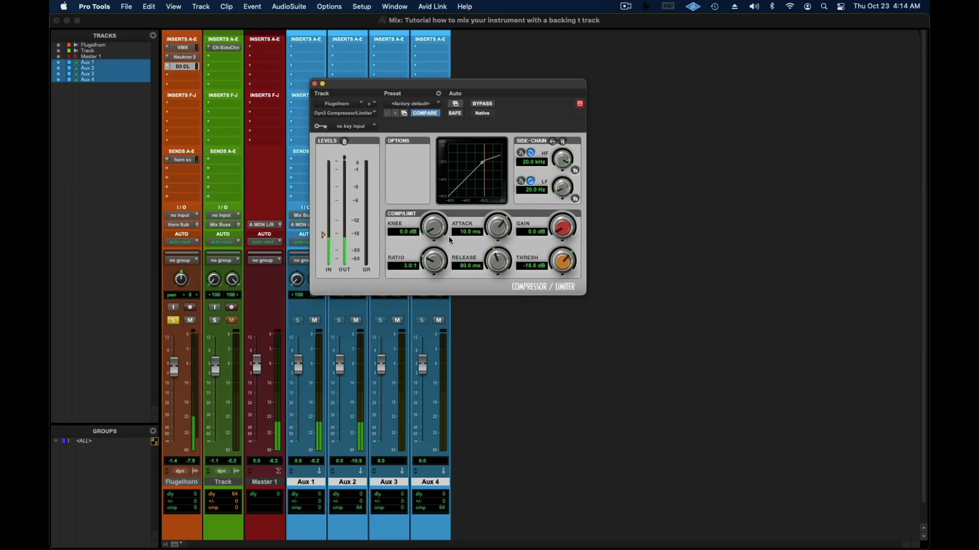
pyautogui.moveTo(505, 262); pyautogui.dragTo(508, 255)
pyautogui.click(488, 106)
pyautogui.click(484, 105)
# Check the horn compressor bypassed and active with the backing Track soloed, close its window, and raise the Flugelhorn fader to -0.9 dB.
pyautogui.click(214, 320)
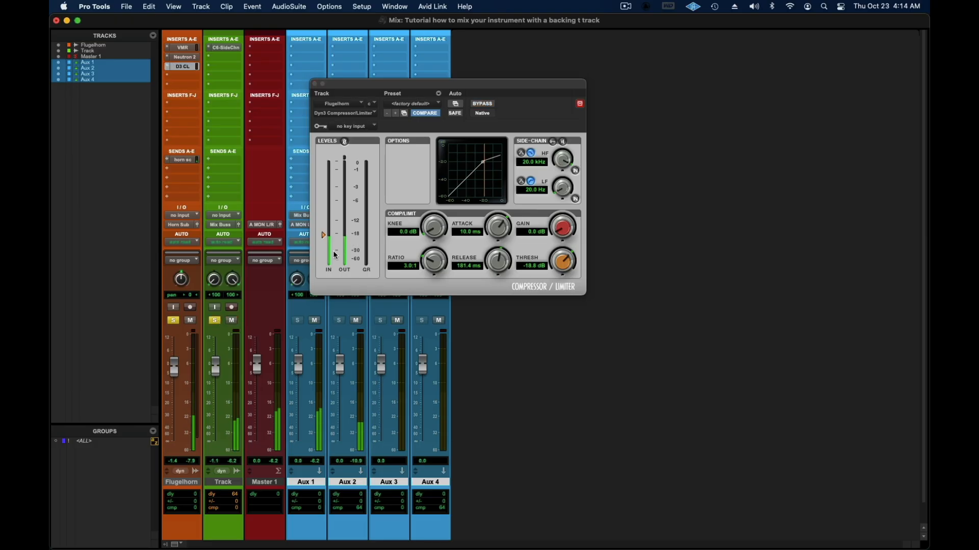
pyautogui.click(484, 105)
pyautogui.click(484, 106)
pyautogui.click(314, 83)
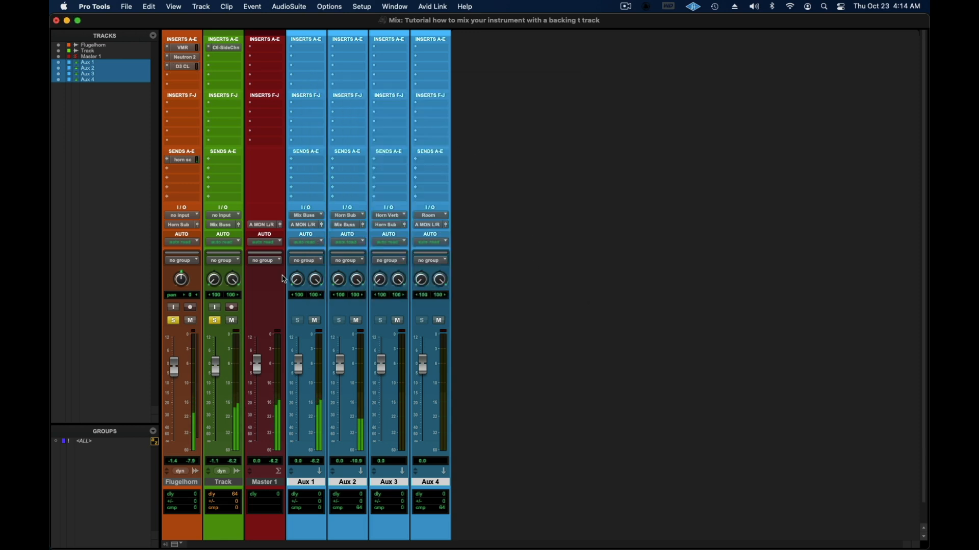
pyautogui.moveTo(175, 364); pyautogui.dragTo(174, 362)
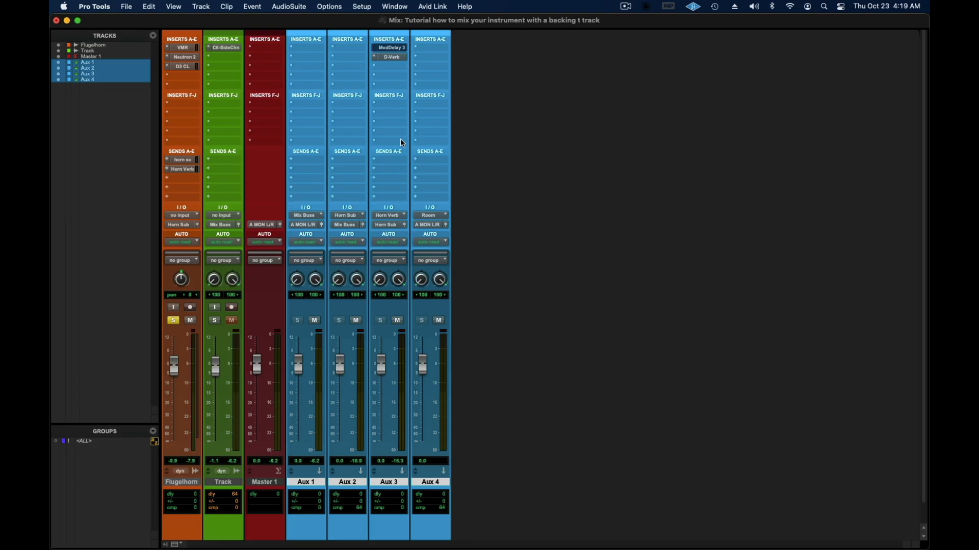
# Examine the Mod Delay III settings and presets on Aux 3, and open the D-Verb on the same channel.
pyautogui.click(398, 49)
pyautogui.moveTo(691, 59); pyautogui.dragTo(636, 68)
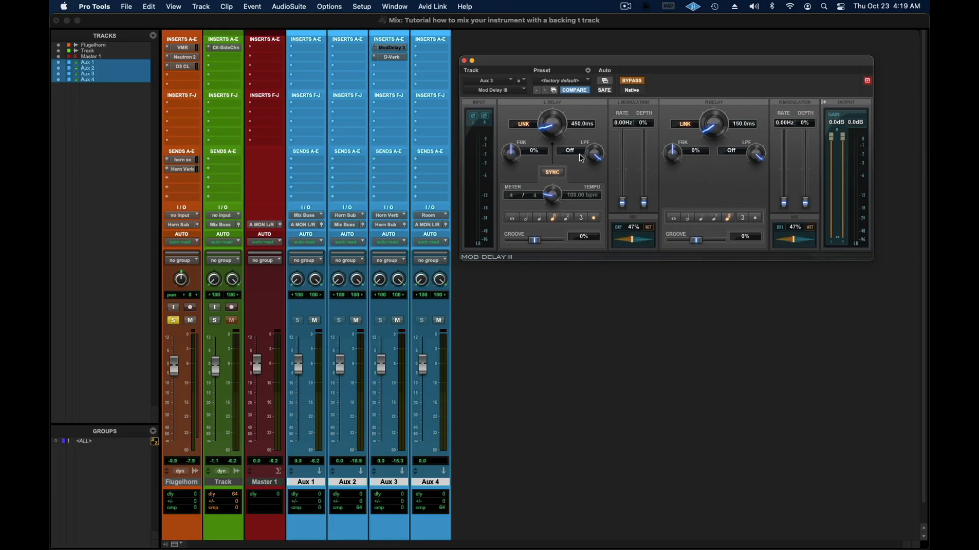
pyautogui.click(575, 82)
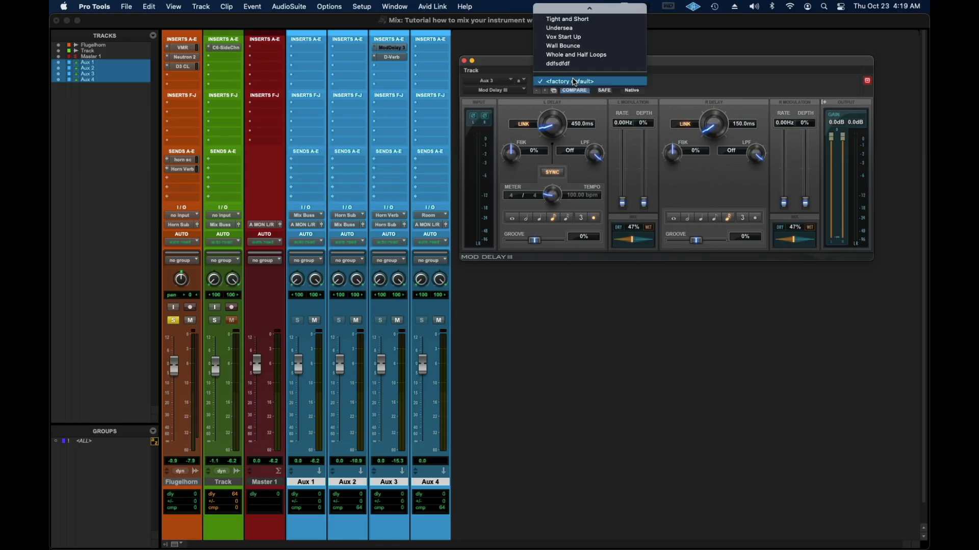
pyautogui.click(683, 87)
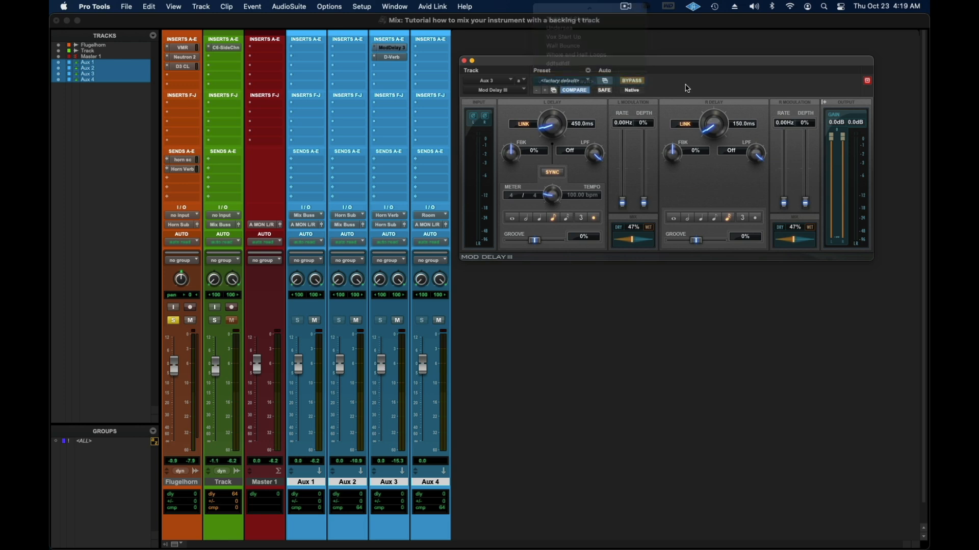
pyautogui.click(391, 56)
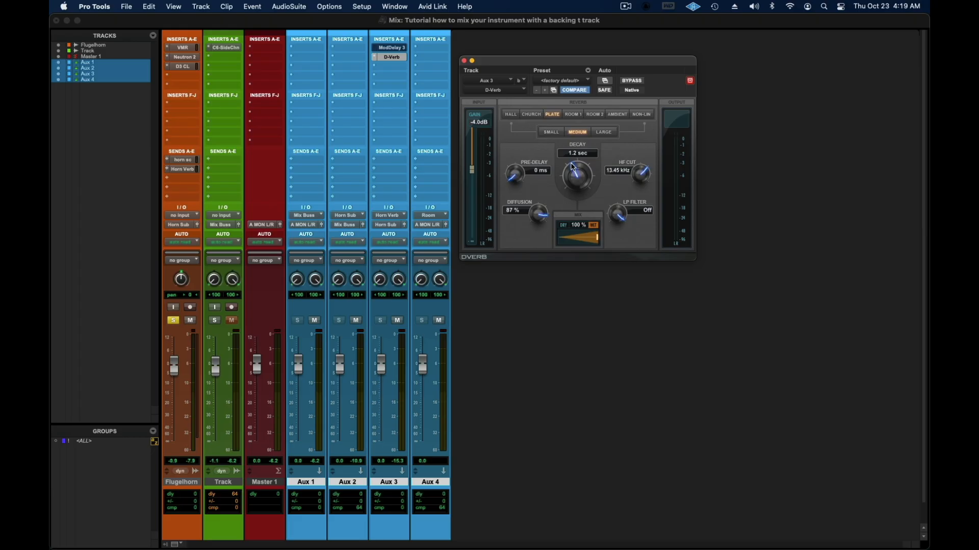
# Raise the Flugelhorn's Horn Verb send to -6.1 dB, close the D-Verb window, and solo the backing Track alongside the horn.
pyautogui.click(182, 170)
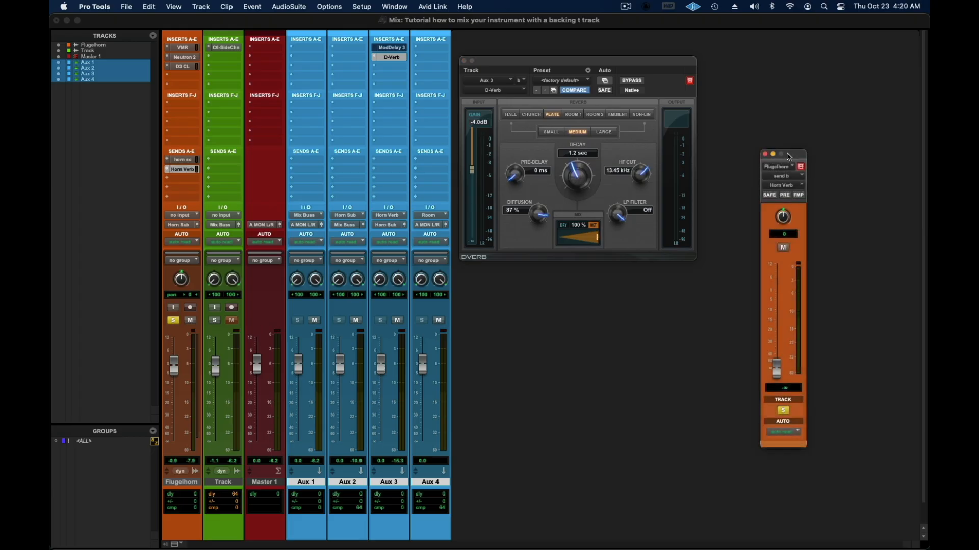
pyautogui.moveTo(793, 156); pyautogui.dragTo(741, 134)
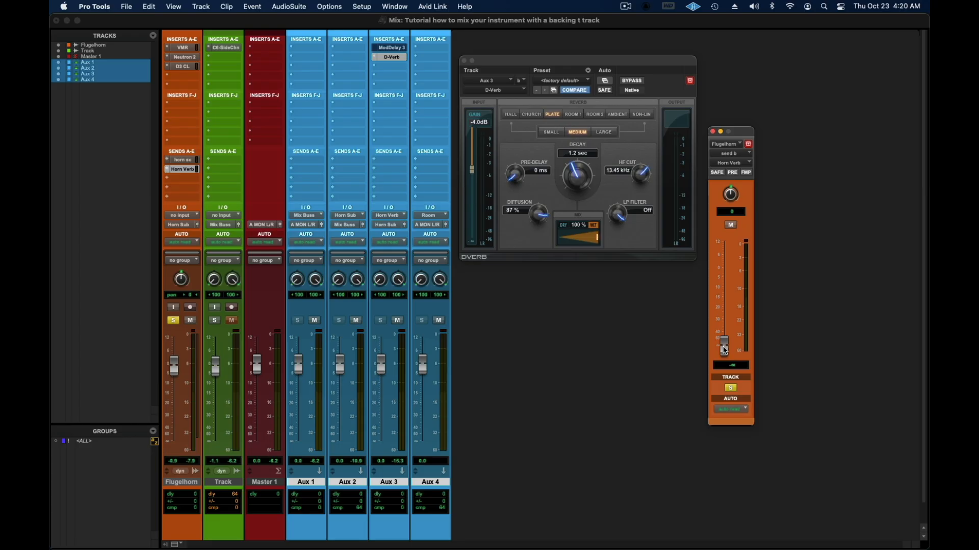
pyautogui.moveTo(724, 351); pyautogui.dragTo(738, 289)
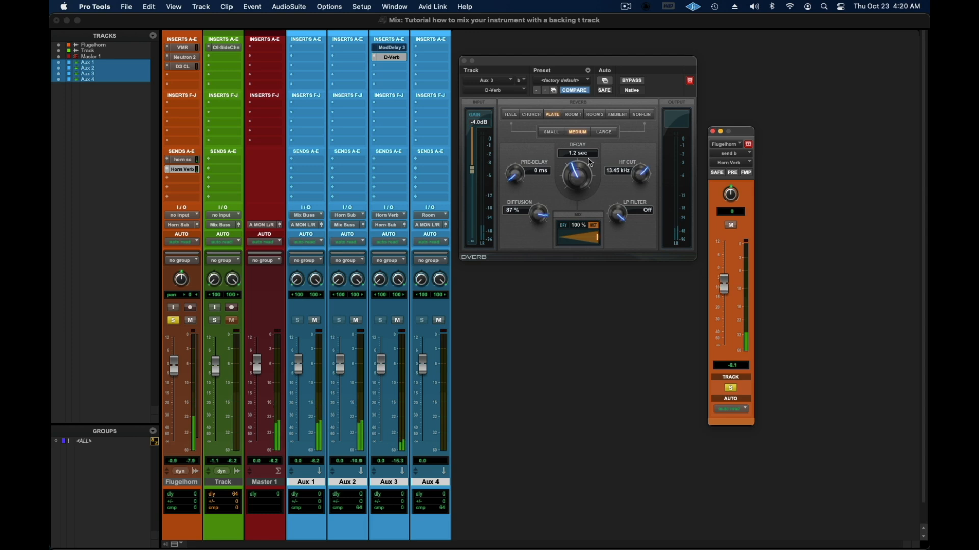
pyautogui.click(465, 60)
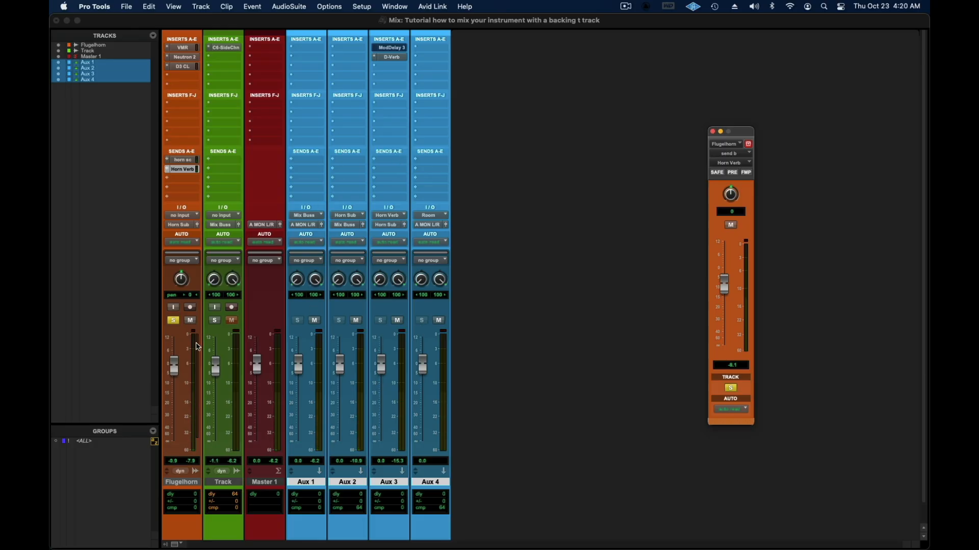
pyautogui.click(215, 321)
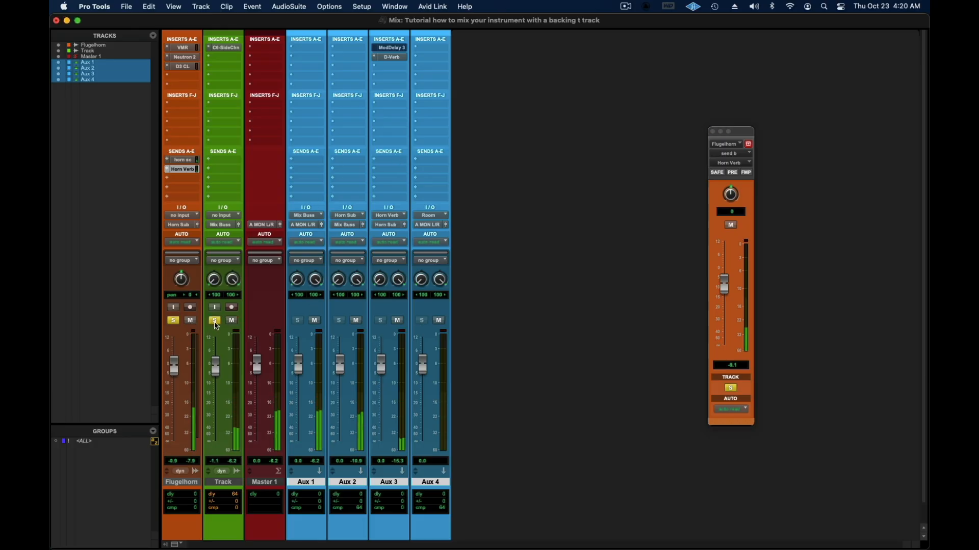
# Raise the Flugelhorn's Horn Verb send to -3.0 dB, and compare Aux 3's Mod Delay III bypassed and active during playback, leaving it active.
pyautogui.click(724, 283)
pyautogui.moveTo(724, 284); pyautogui.dragTo(731, 277)
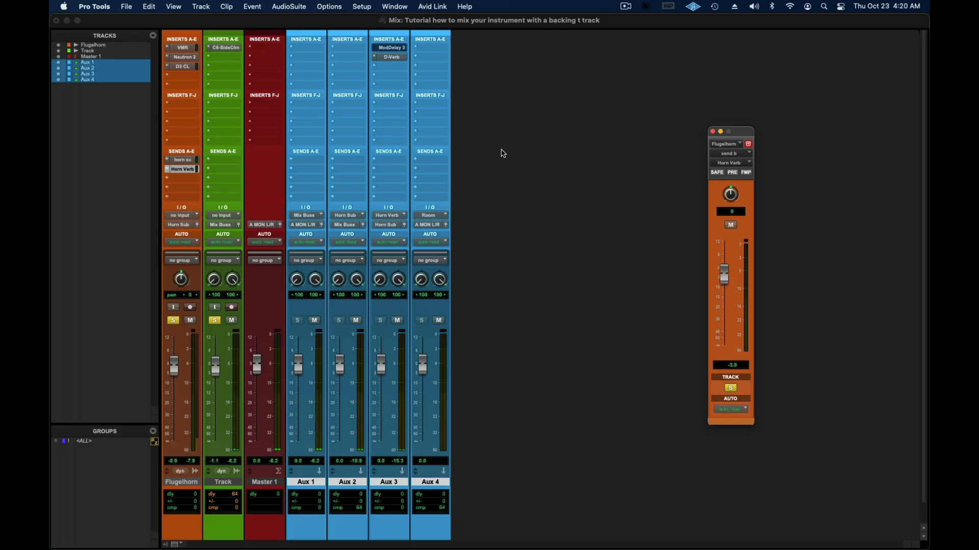
pyautogui.click(393, 50)
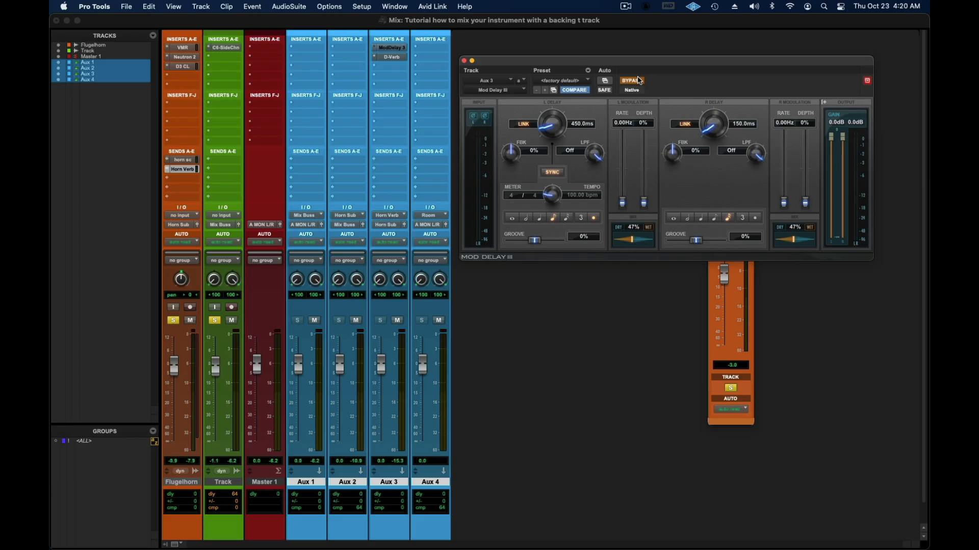
pyautogui.moveTo(647, 70); pyautogui.dragTo(673, 276)
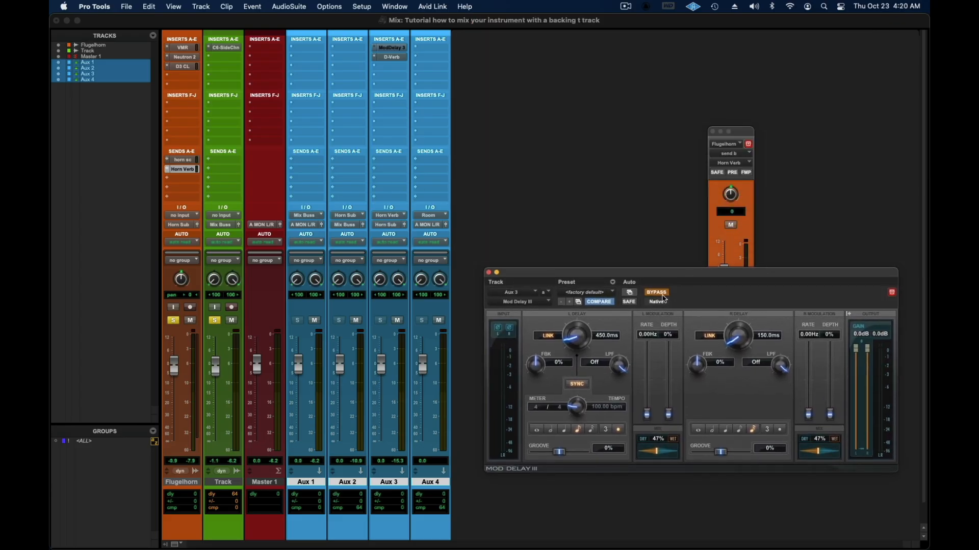
pyautogui.press('space')
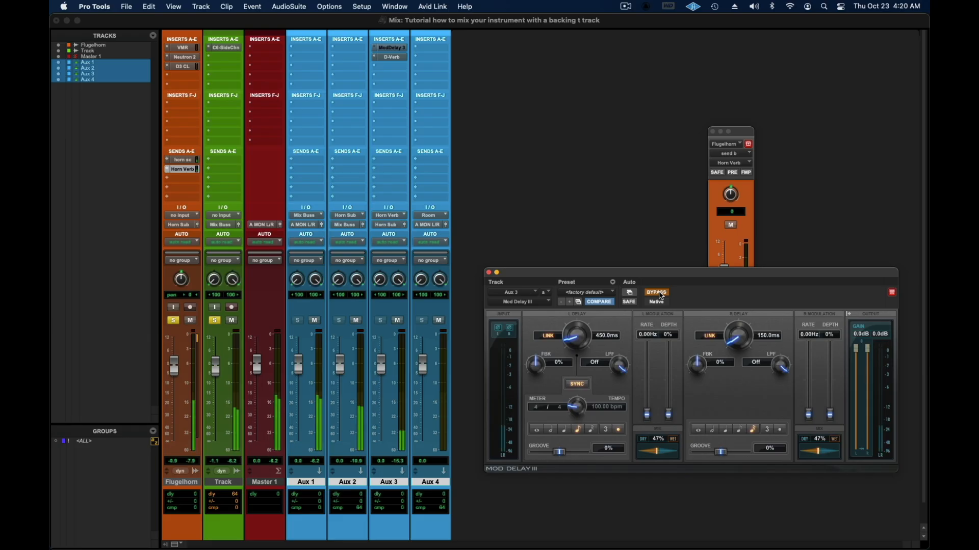
pyautogui.click(661, 295)
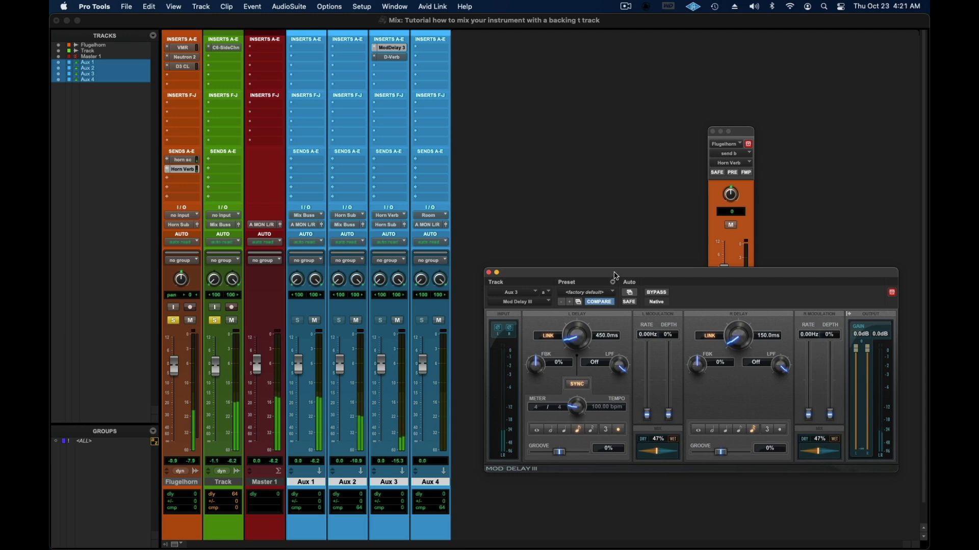
pyautogui.click(653, 295)
pyautogui.click(653, 294)
pyautogui.click(489, 273)
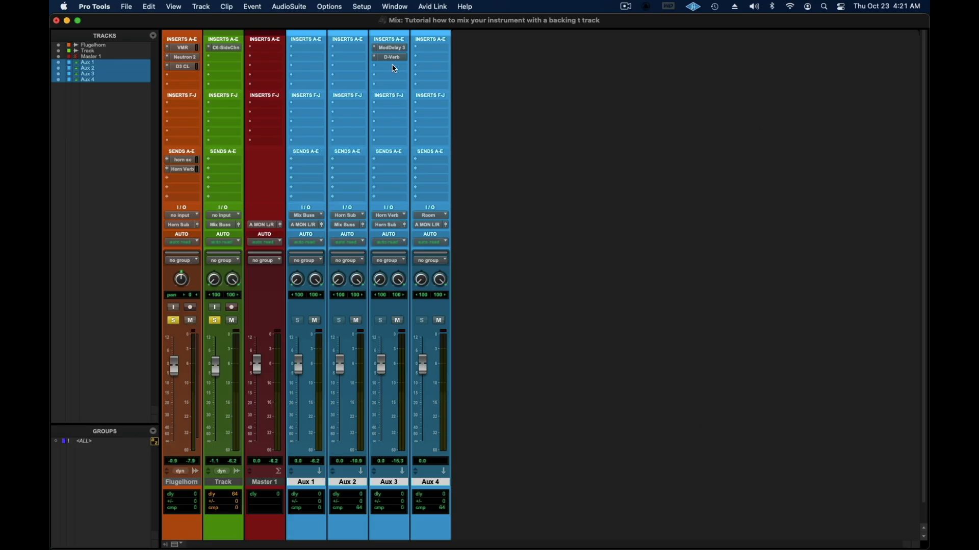
# Insert a stereo EQ3 7-Band below the D-Verb on Aux 3 and load its FX EQ preset.
pyautogui.click(395, 68)
pyautogui.moveTo(514, 66)
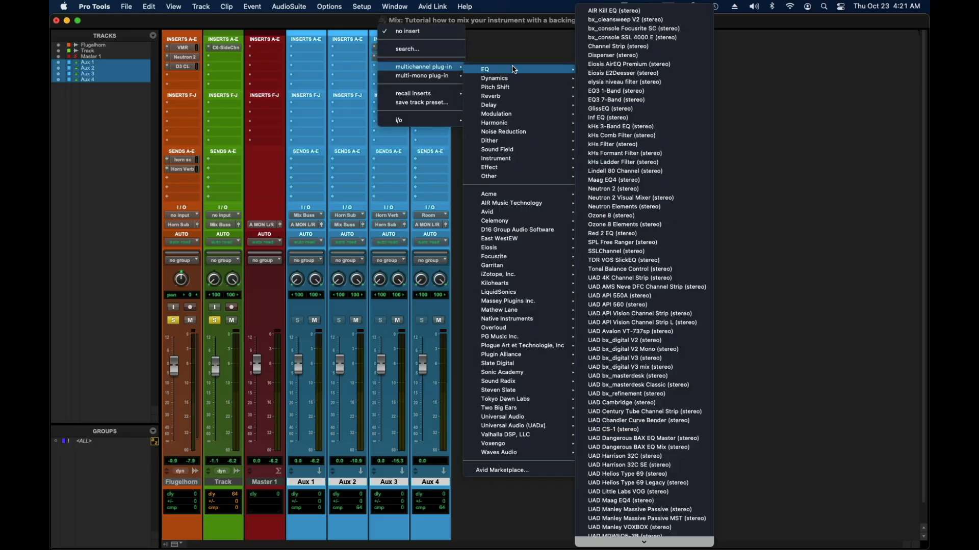
pyautogui.click(604, 100)
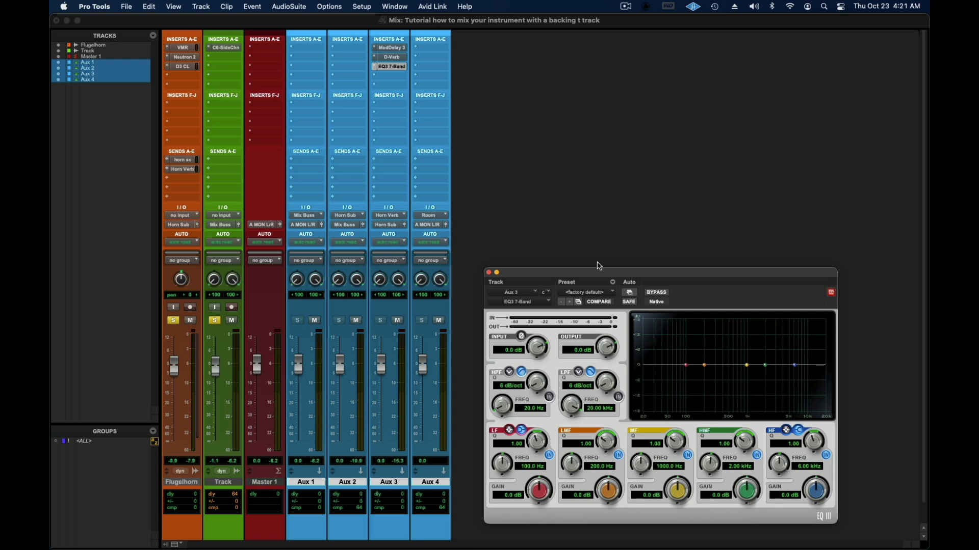
pyautogui.click(599, 293)
pyautogui.click(598, 293)
pyautogui.click(598, 293)
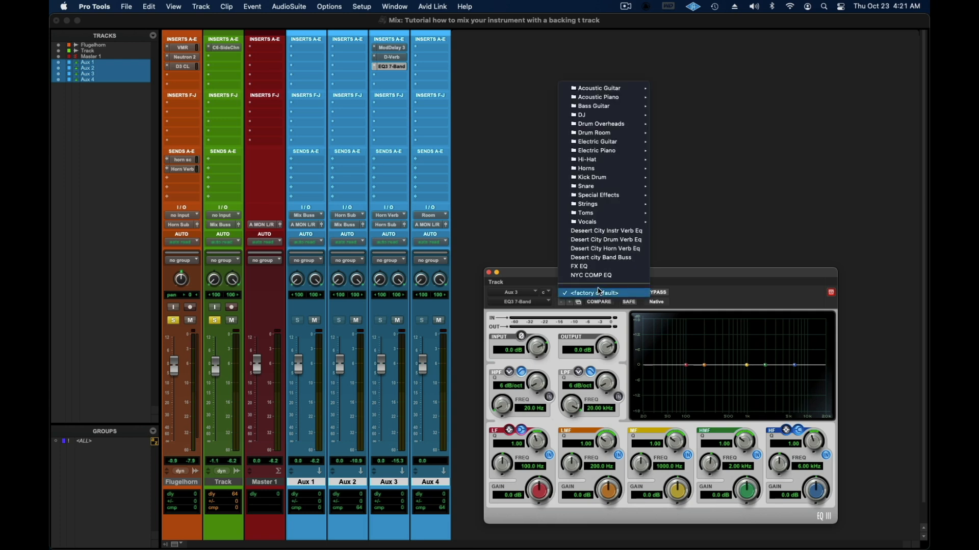
pyautogui.click(601, 270)
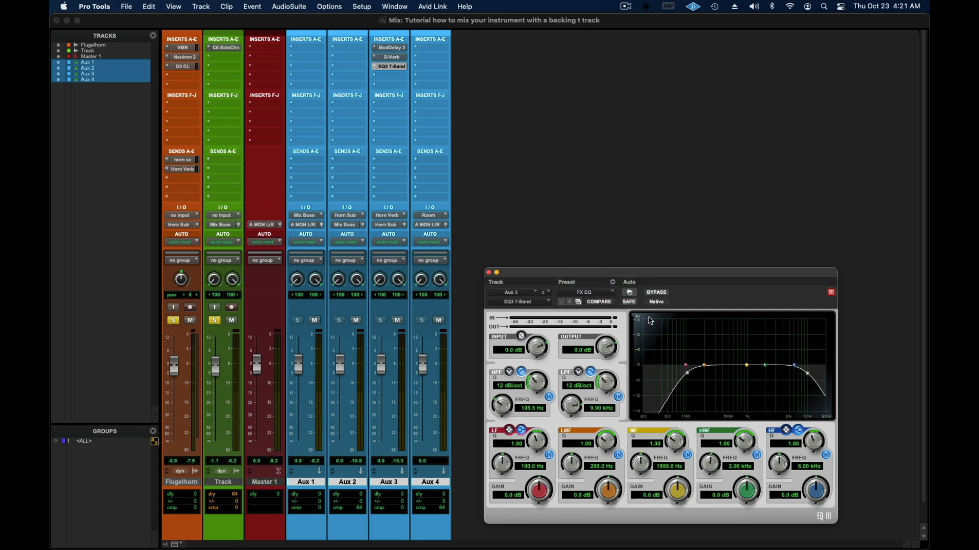
# Compare the Aux 3 EQ bypassed and active during playback, and raise the Flugelhorn fader to +0.2 dB.
pyautogui.click(656, 294)
pyautogui.click(656, 293)
pyautogui.click(657, 293)
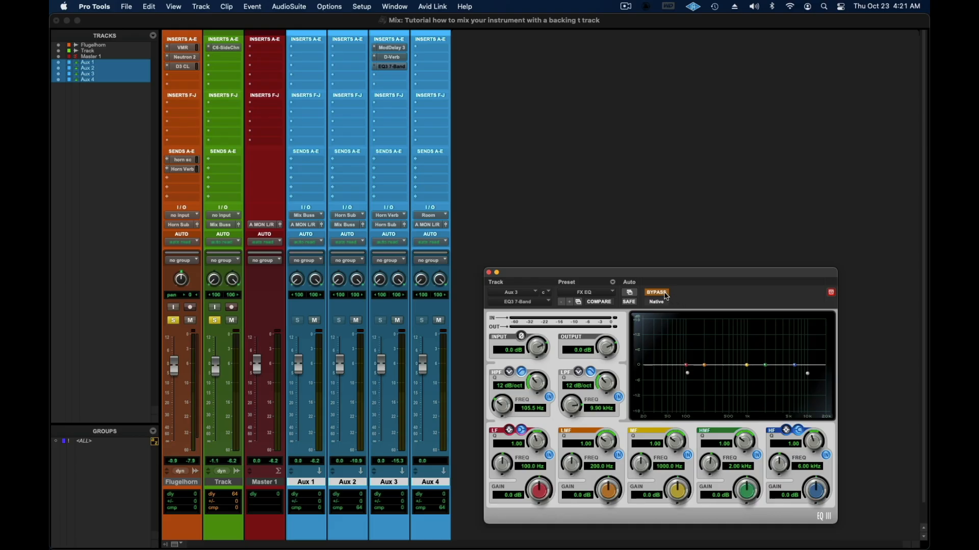
pyautogui.press('space')
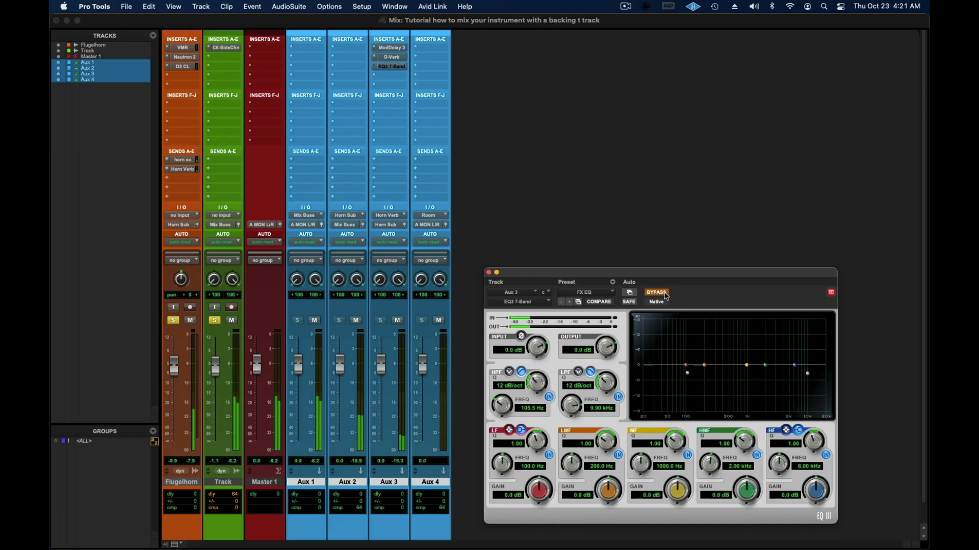
pyautogui.moveTo(177, 369); pyautogui.dragTo(176, 367)
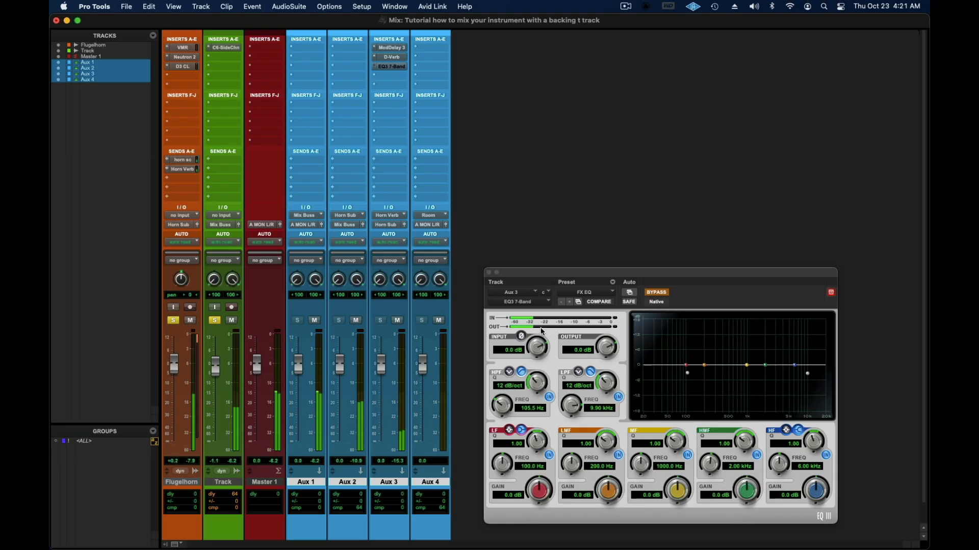
pyautogui.click(659, 294)
# Set the Aux 3 EQ's low-pass filter to 3.49 kHz and high-pass filter to 303.4 Hz, compare it bypassed and active, and close its window.
pyautogui.moveTo(807, 373); pyautogui.dragTo(780, 377)
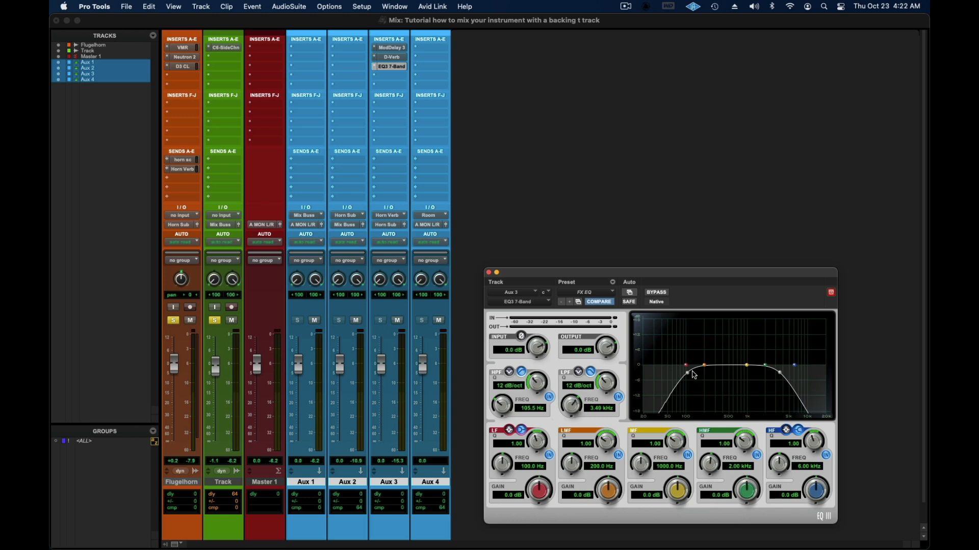
pyautogui.moveTo(688, 373); pyautogui.dragTo(716, 375)
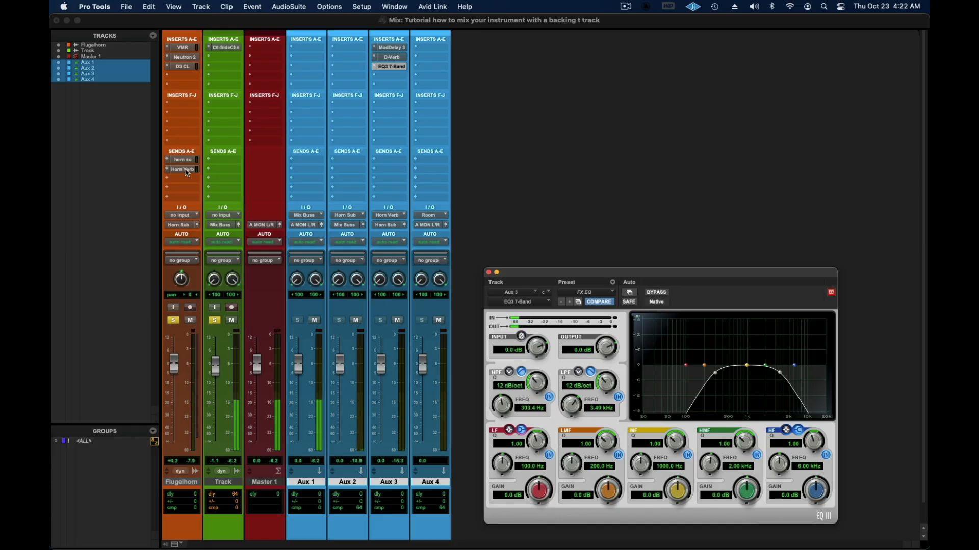
pyautogui.click(660, 292)
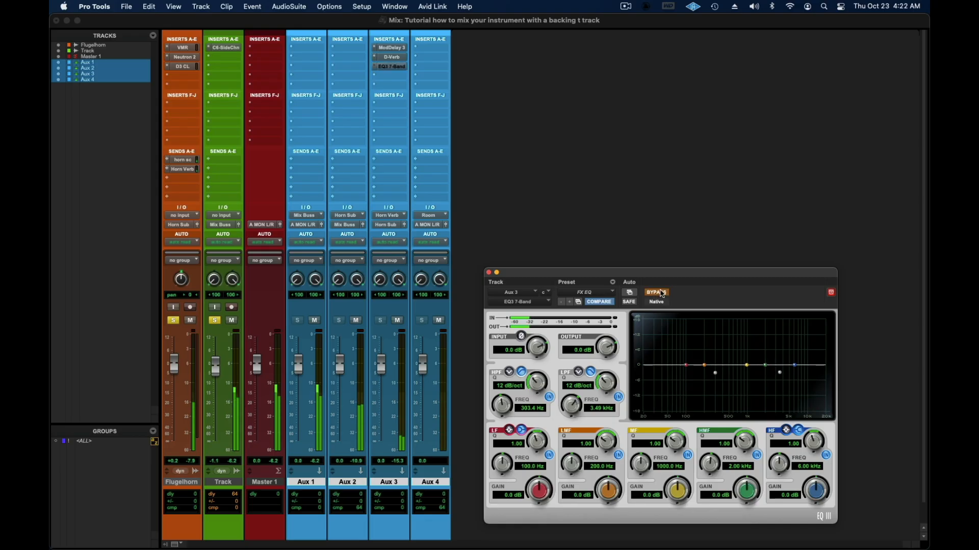
pyautogui.click(661, 292)
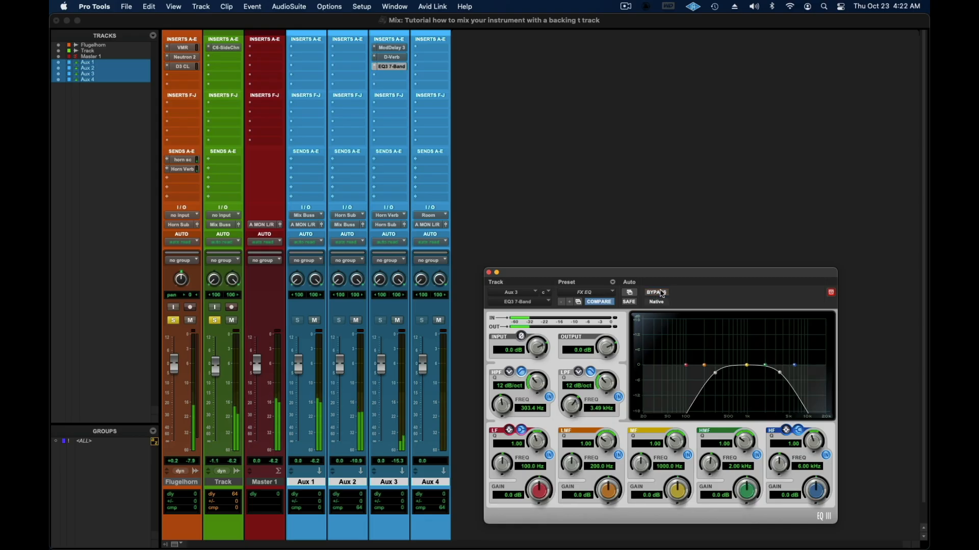
pyautogui.click(489, 274)
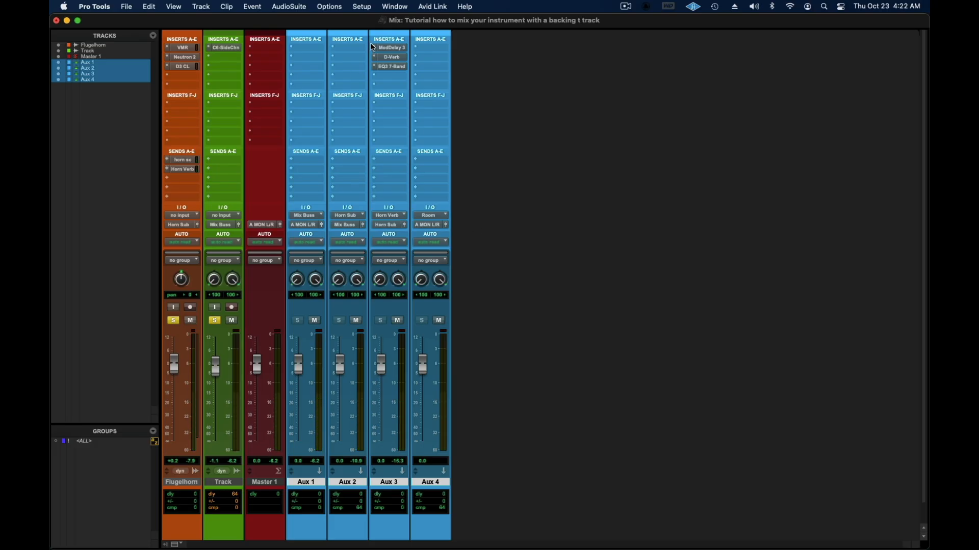
# Set Aux 3's Mod Delay III to an eighth-note 300.0 ms left and dotted-sixteenth 225.0 ms right delay, with both mixes at 42%.
pyautogui.click(392, 49)
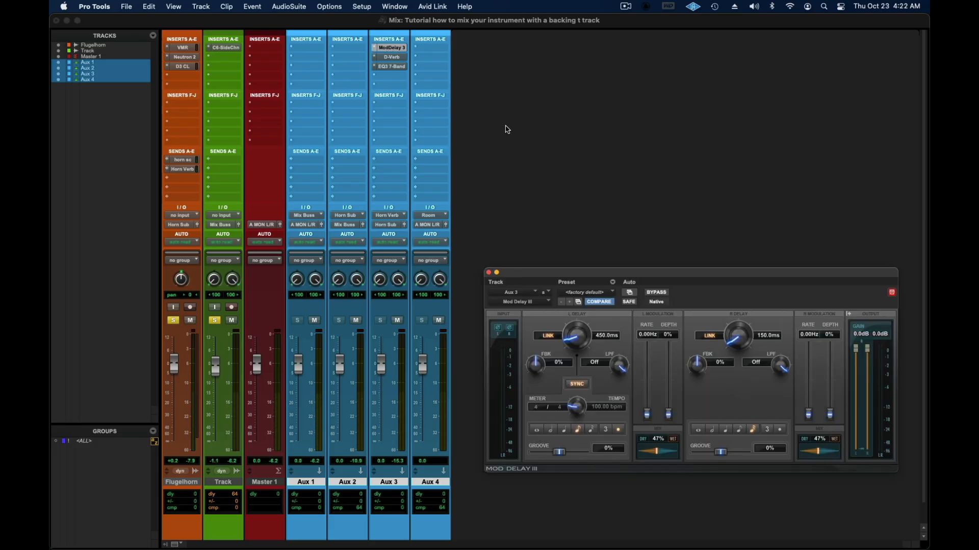
pyautogui.click(591, 429)
pyautogui.click(577, 430)
pyautogui.click(754, 431)
pyautogui.press('space')
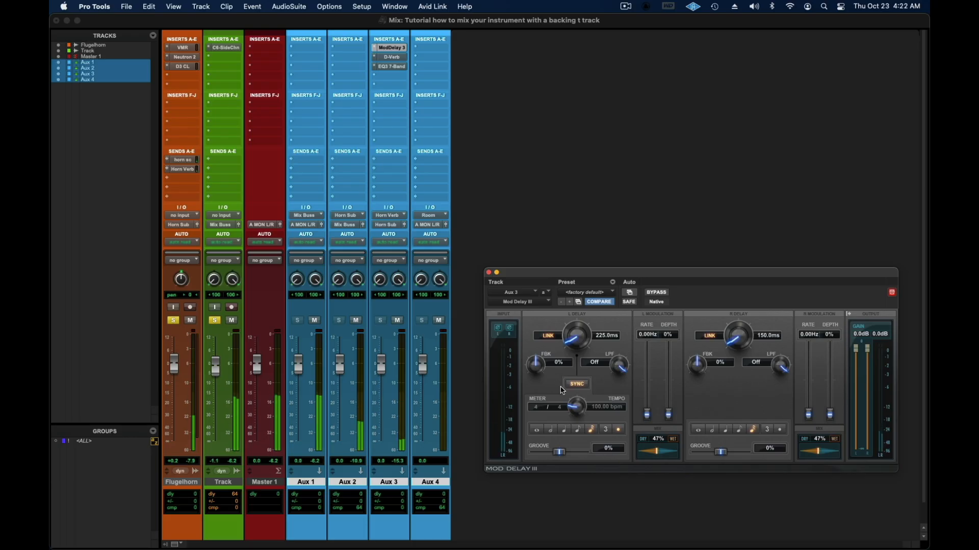
pyautogui.click(578, 430)
pyautogui.click(618, 429)
pyautogui.click(754, 431)
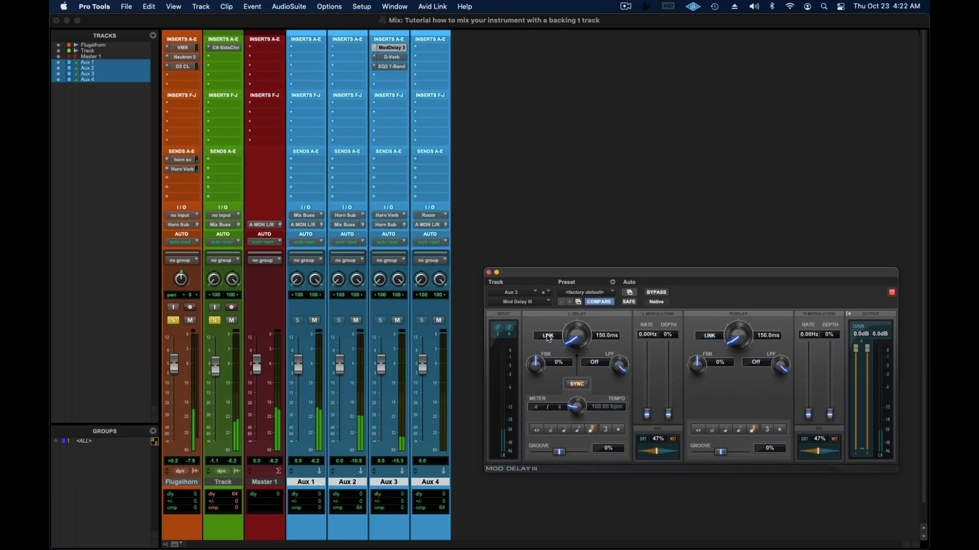
pyautogui.click(578, 429)
pyautogui.click(780, 430)
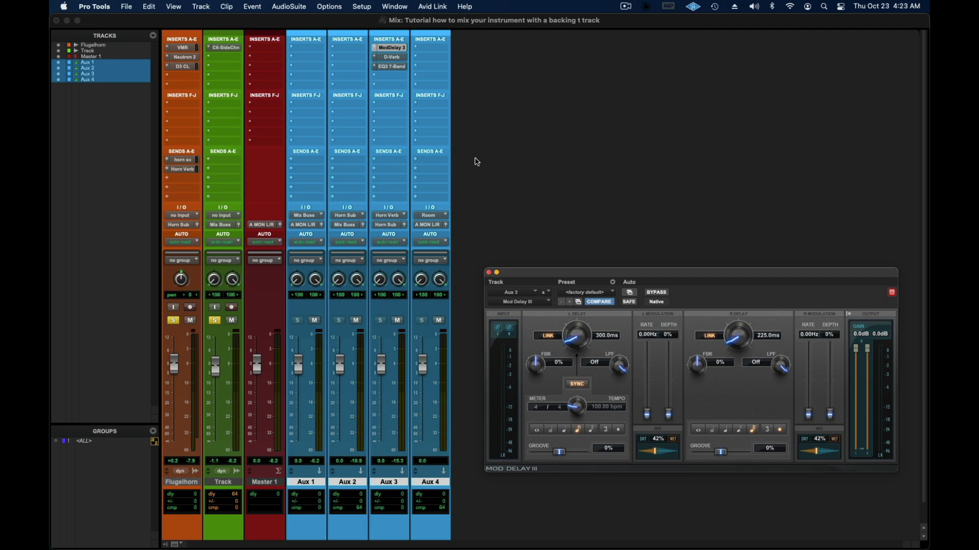
# Compare the Mod Delay III on Aux 3 bypassed and active while the horn and backing track play.
pyautogui.click(657, 292)
pyautogui.press('space')
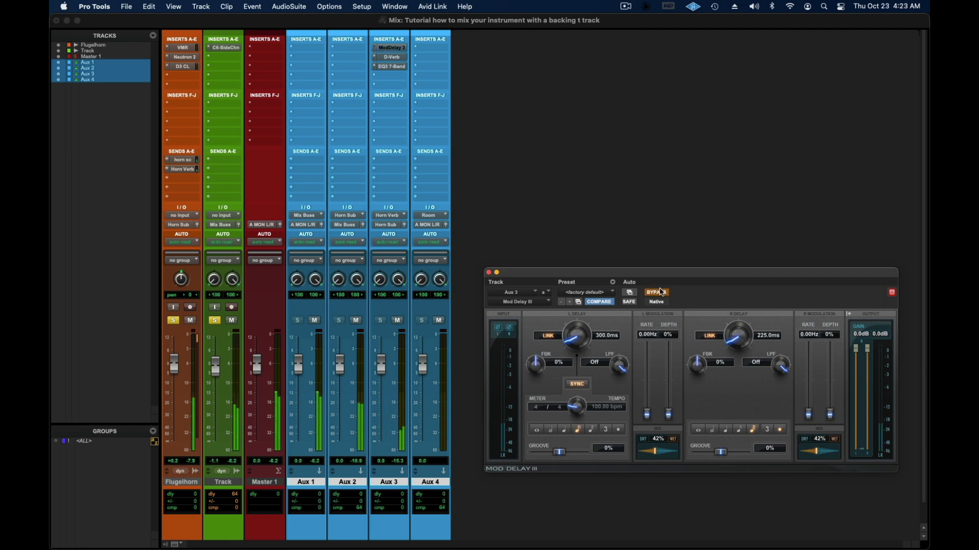
pyautogui.click(661, 292)
pyautogui.moveTo(528, 273); pyautogui.dragTo(526, 257)
pyautogui.press('space')
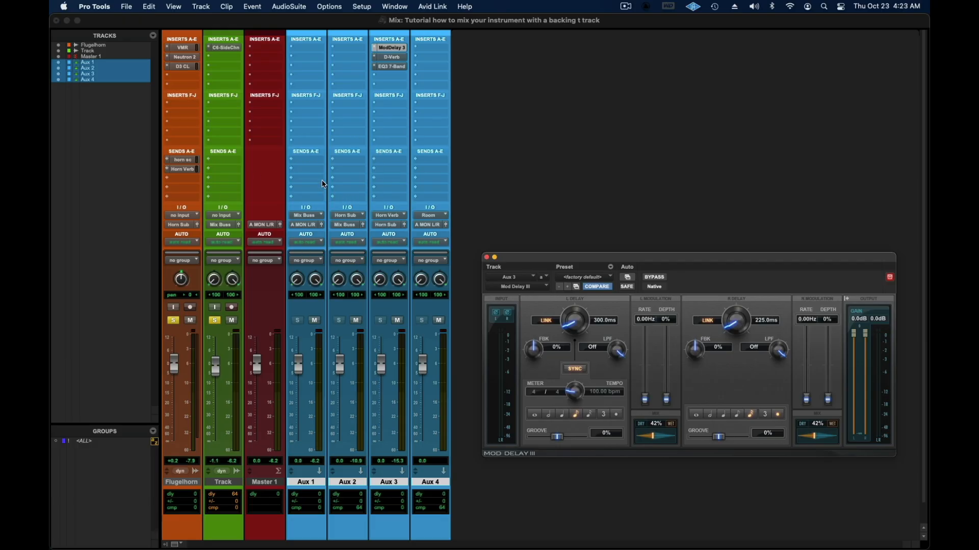
# Close the Mod Delay III window, select the Flugelhorn track, and bypass its D3 compressor insert.
pyautogui.click(487, 258)
pyautogui.click(187, 483)
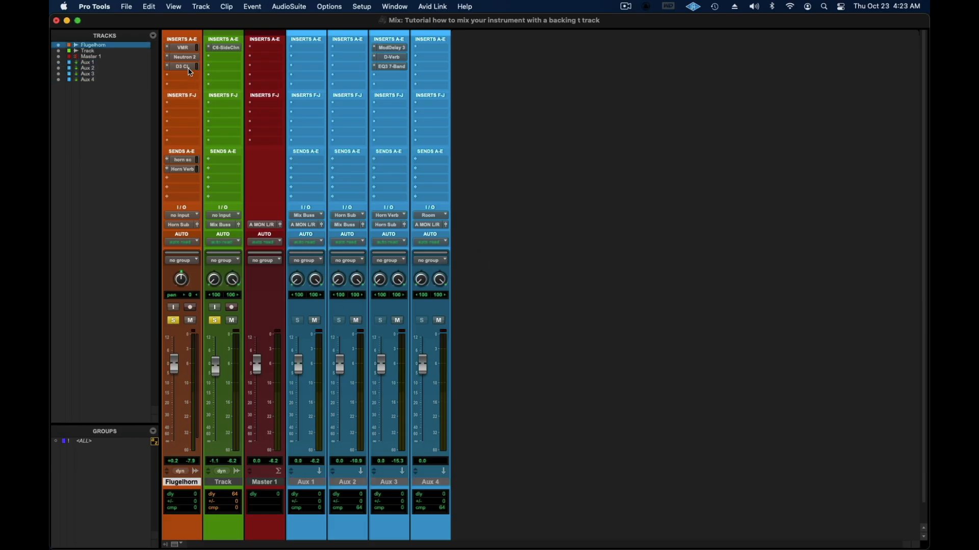
pyautogui.keyDown('super'); pyautogui.click(191, 66); pyautogui.keyUp('super')
pyautogui.click(202, 6)
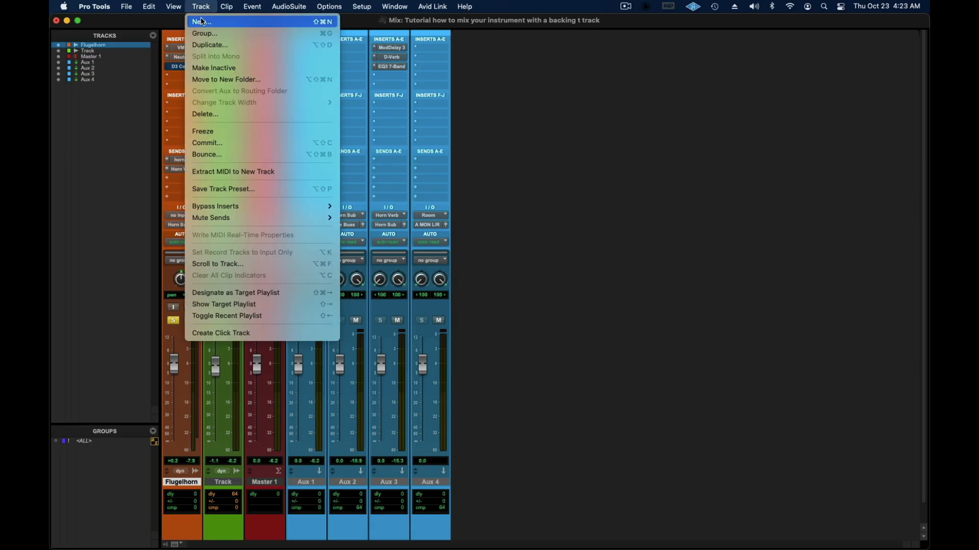
pyautogui.click(202, 22)
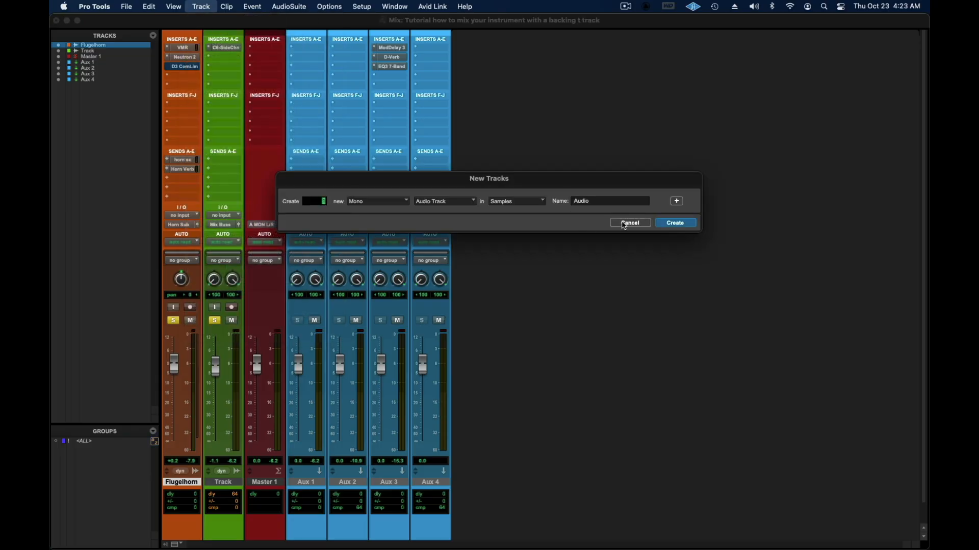
pyautogui.click(621, 224)
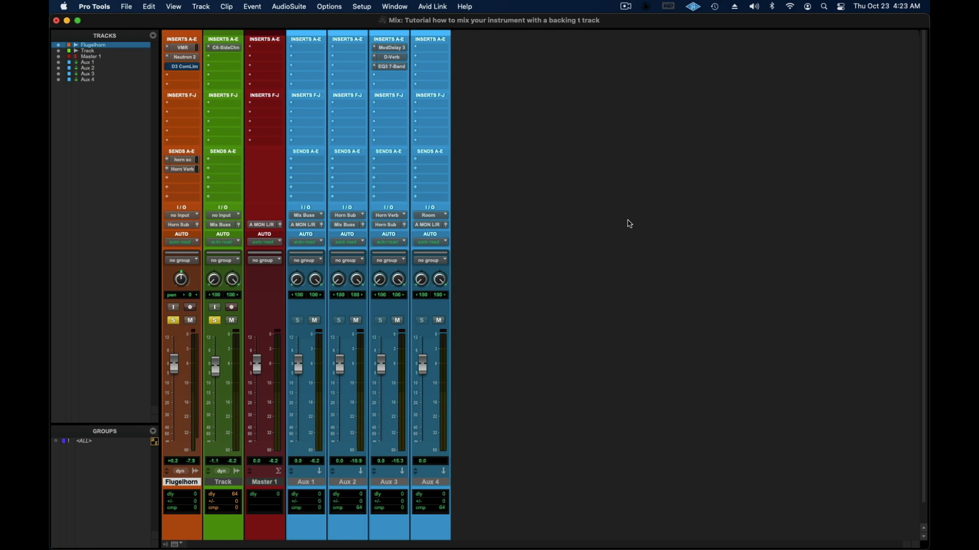
# Duplicate the Flugelhorn track once in the Edit window, including its playlists, automation, inserts, sends and group assignments.
pyautogui.press('super+equal')
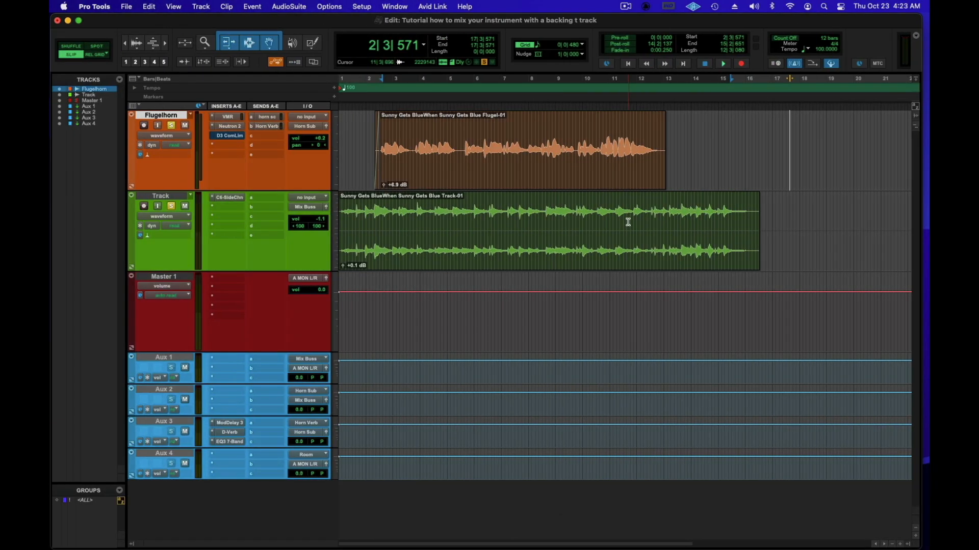
pyautogui.rightClick(178, 116)
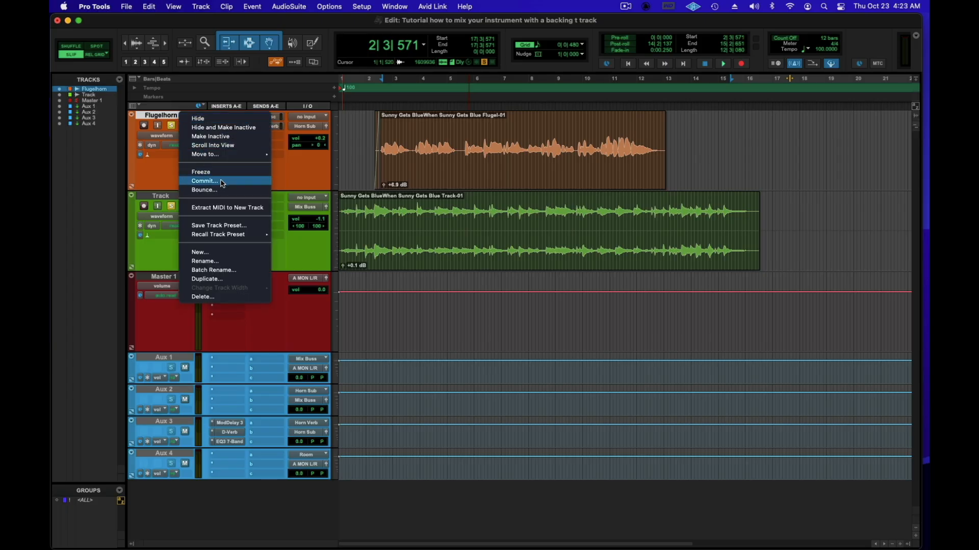
pyautogui.click(224, 279)
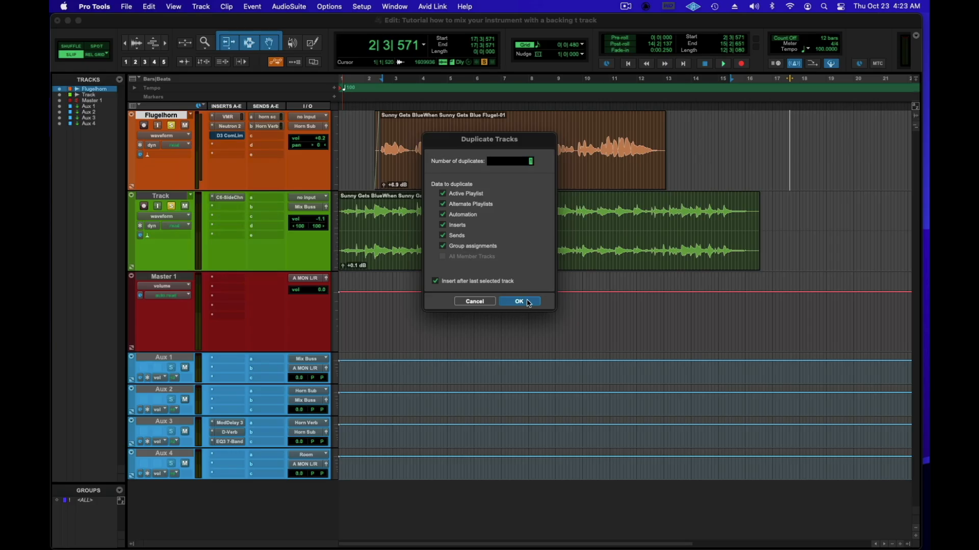
pyautogui.click(528, 304)
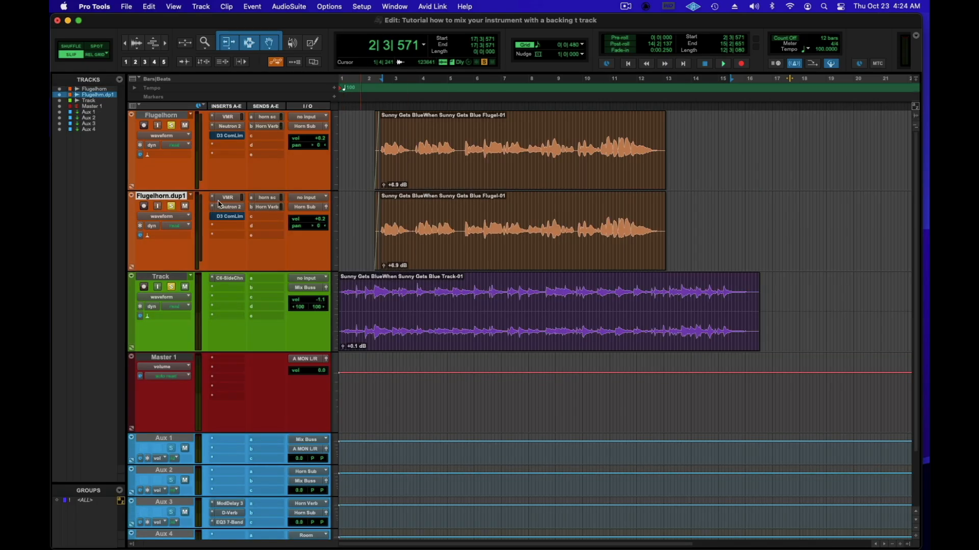
# In the Mix window, remove all the plug-in inserts and both sends from the duplicated Flugelhorn track.
pyautogui.press('super+equal')
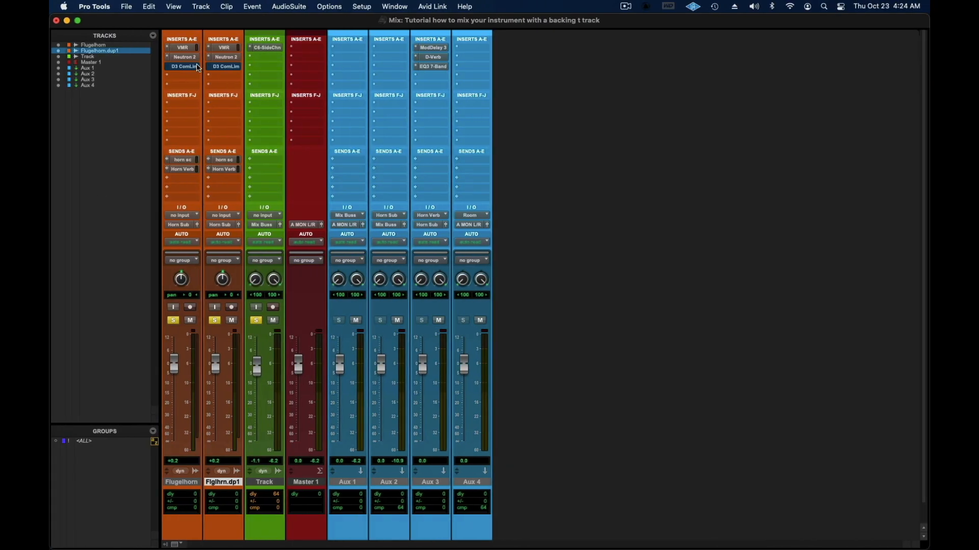
pyautogui.click(209, 68)
pyautogui.click(237, 29)
pyautogui.click(209, 59)
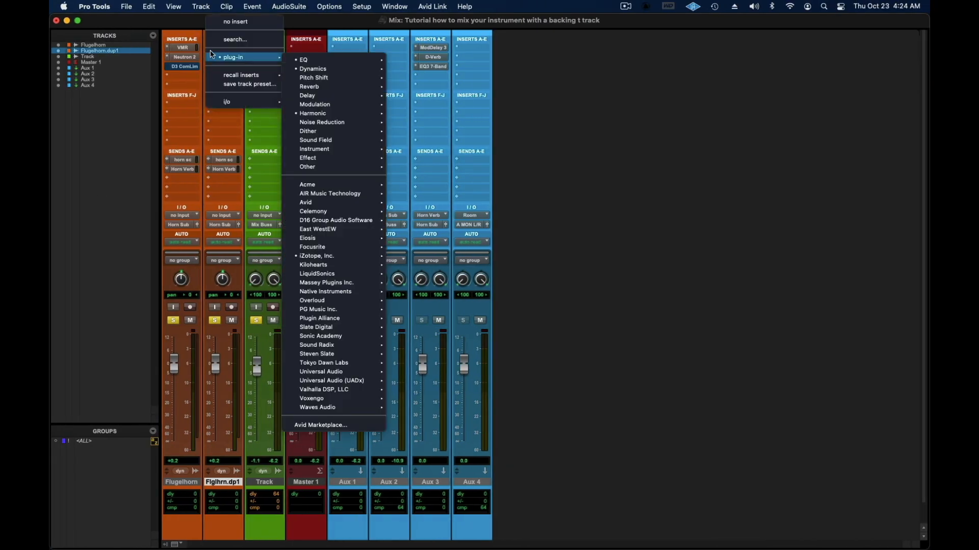
pyautogui.click(224, 23)
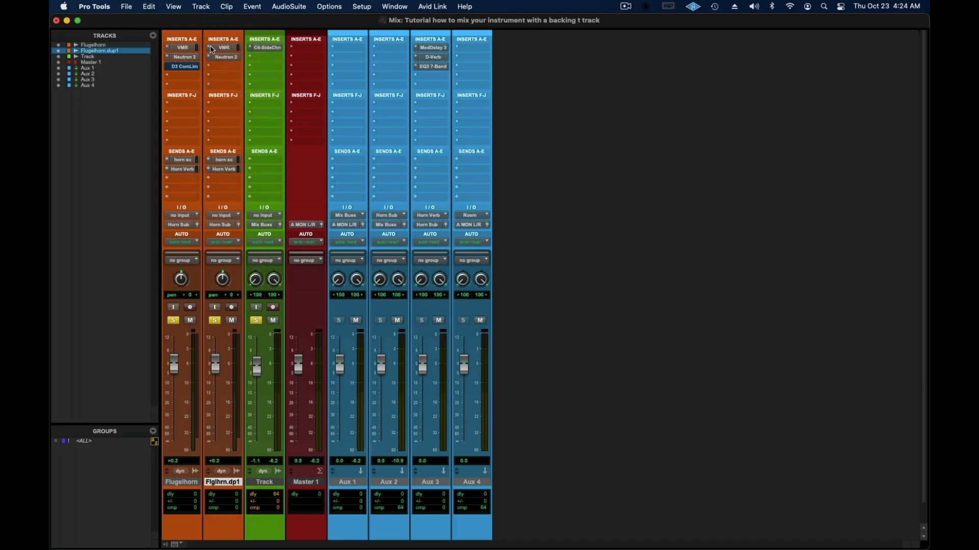
pyautogui.click(225, 57)
pyautogui.click(227, 14)
pyautogui.click(223, 168)
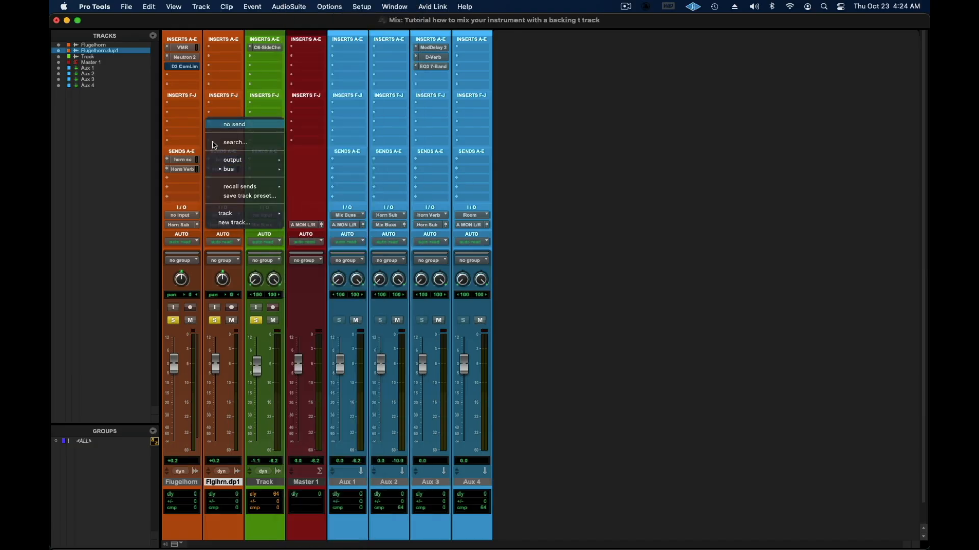
pyautogui.click(210, 170)
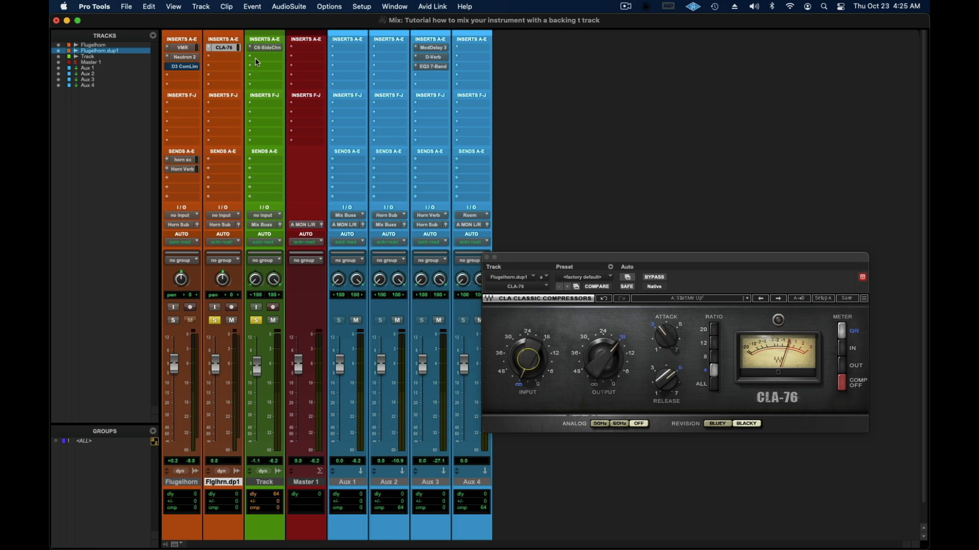
# Copy the duplicate horn track's CLA-76 into its second insert slot, and switch the copy to the Bluey revision.
pyautogui.moveTo(229, 48); pyautogui.dragTo(229, 58)
pyautogui.click(228, 57)
pyautogui.click(726, 424)
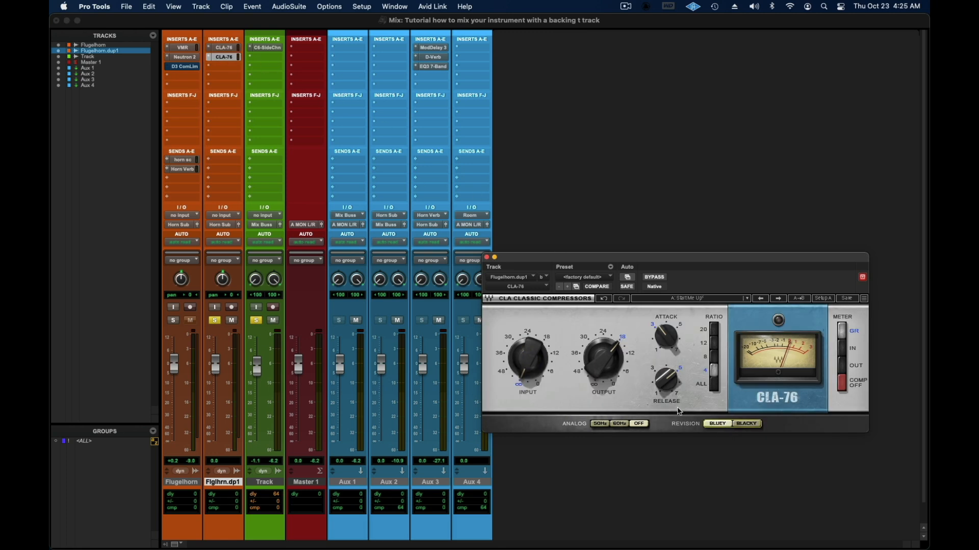
pyautogui.click(486, 257)
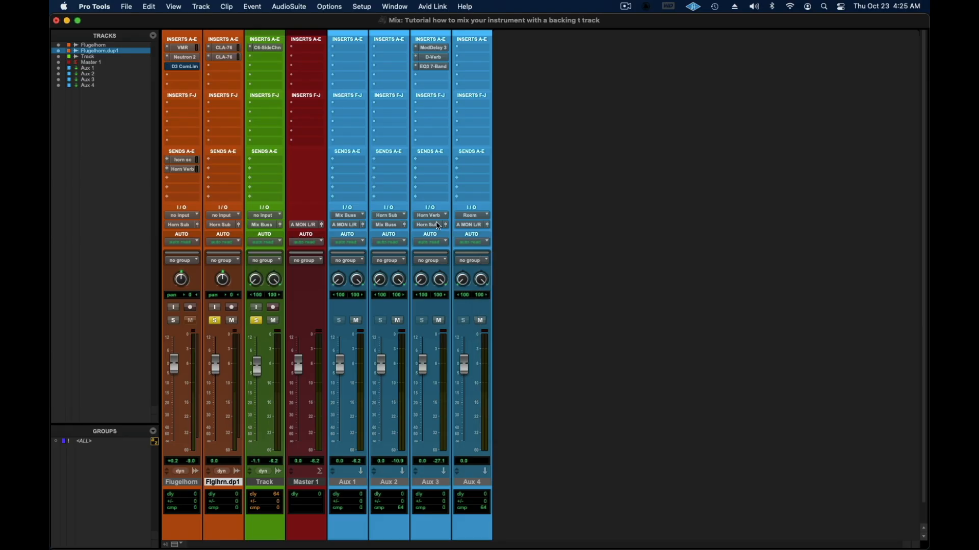
# Bypass the duplicate horn track's second CLA-76, and set the first one's input to about 36 and output to 18 during playback.
pyautogui.click(229, 59)
pyautogui.click(229, 49)
pyautogui.click(601, 360)
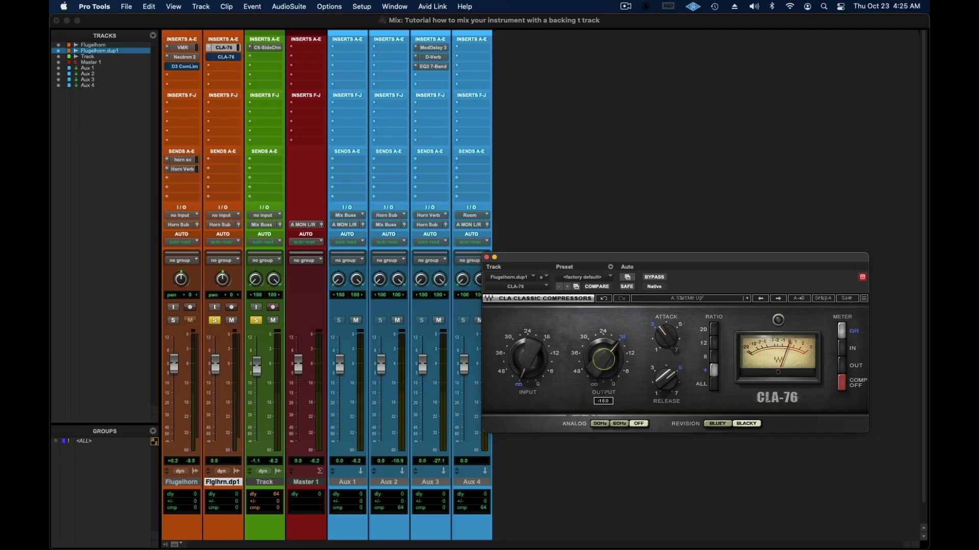
pyautogui.click(596, 359)
pyautogui.moveTo(594, 356); pyautogui.dragTo(595, 403)
pyautogui.moveTo(537, 353)
pyautogui.mouseDown()
pyautogui.moveTo(536, 323)
pyautogui.moveTo(522, 352)
pyautogui.mouseUp()
pyautogui.moveTo(603, 358); pyautogui.dragTo(603, 325)
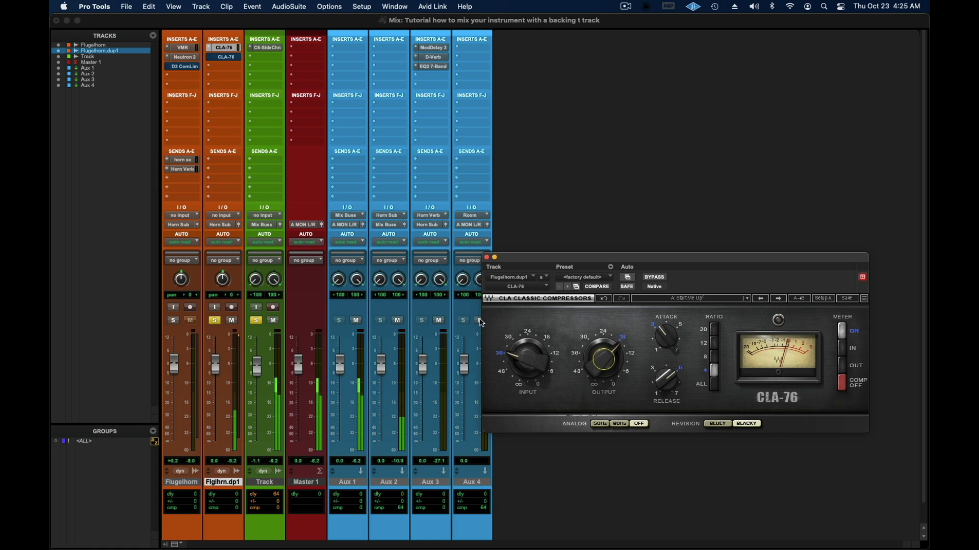
# Replace the second CLA-76 with a copy of the adjusted first one, and set that copy to the Bluey revision.
pyautogui.click(229, 58)
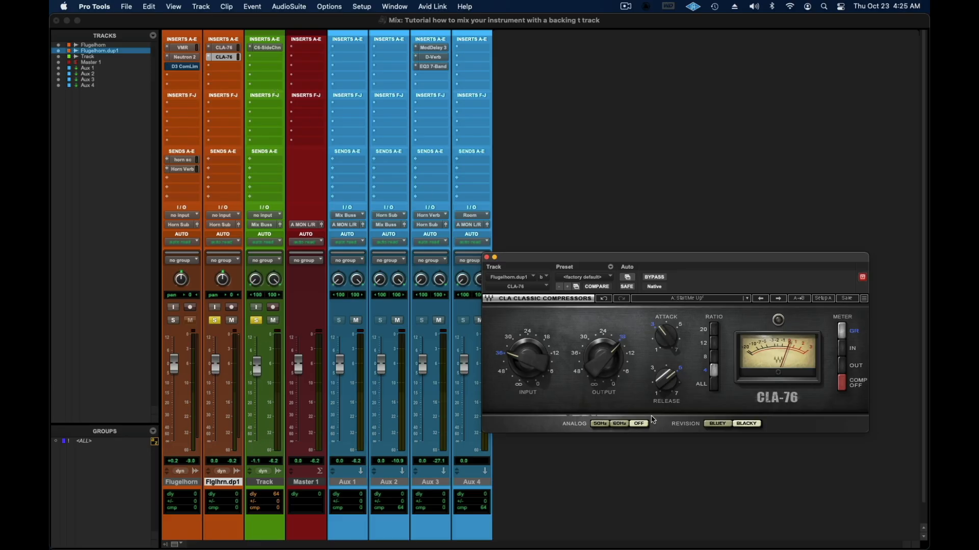
pyautogui.click(727, 424)
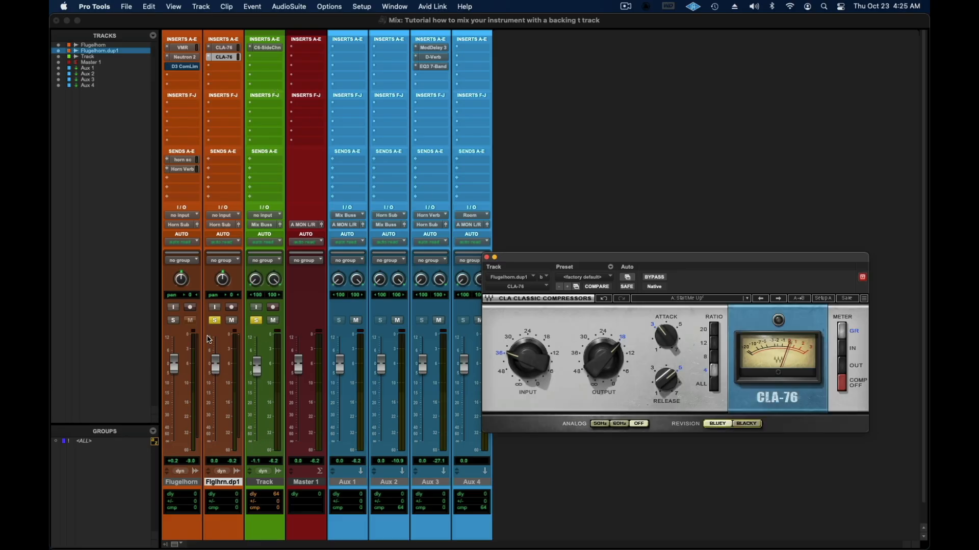
# Pull the duplicate horn track's fader fully down, close the CLA-76 window, and clear the solos on all tracks.
pyautogui.moveTo(215, 365); pyautogui.dragTo(215, 442)
pyautogui.click(174, 320)
pyautogui.click(215, 320)
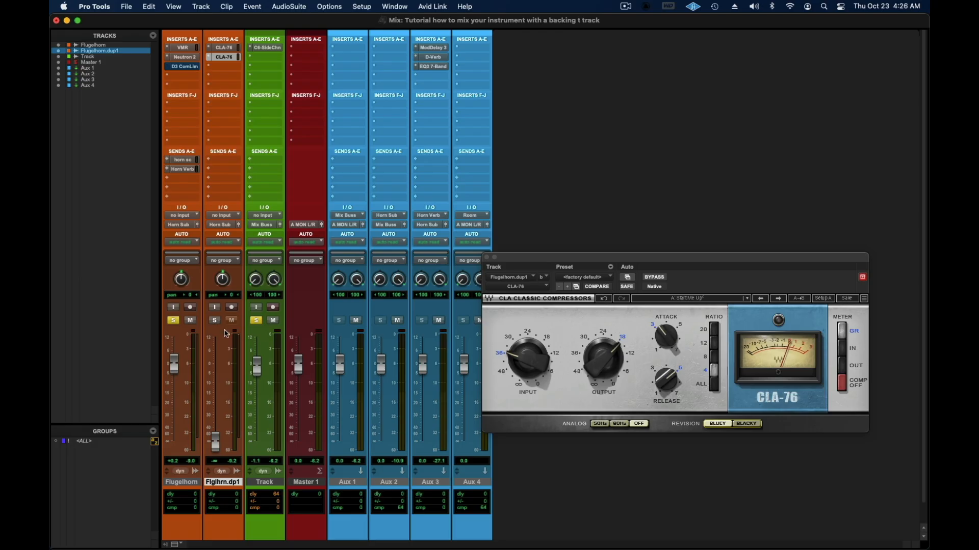
pyautogui.click(488, 258)
pyautogui.click(257, 321)
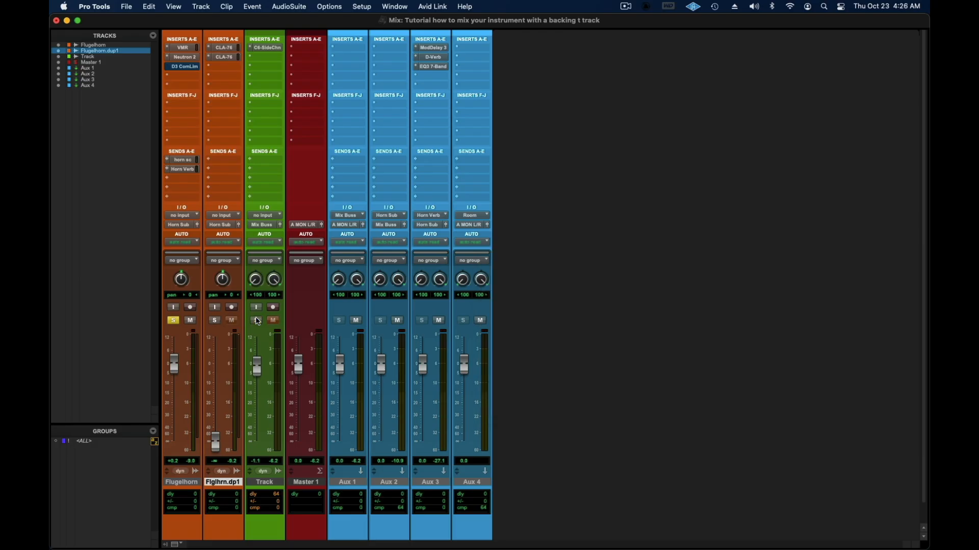
pyautogui.click(174, 320)
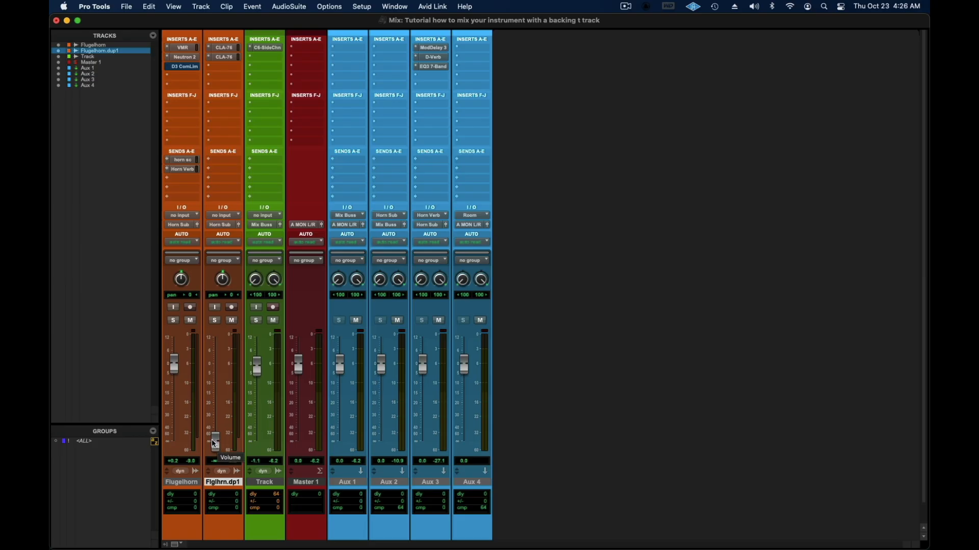
# Raise the duplicate horn track's fader to -17.9 dB and use its mute to compare the mix during playback.
pyautogui.moveTo(215, 444); pyautogui.dragTo(219, 402)
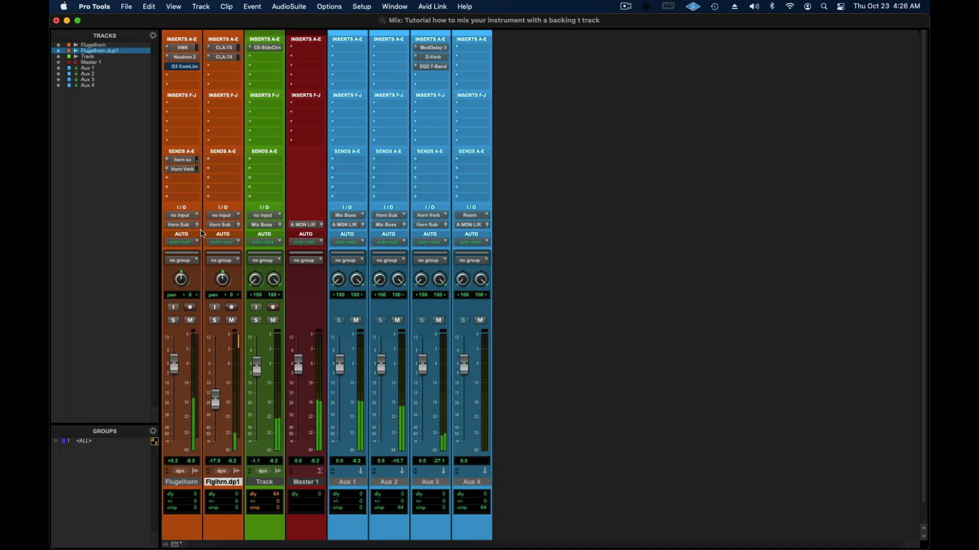
pyautogui.click(233, 320)
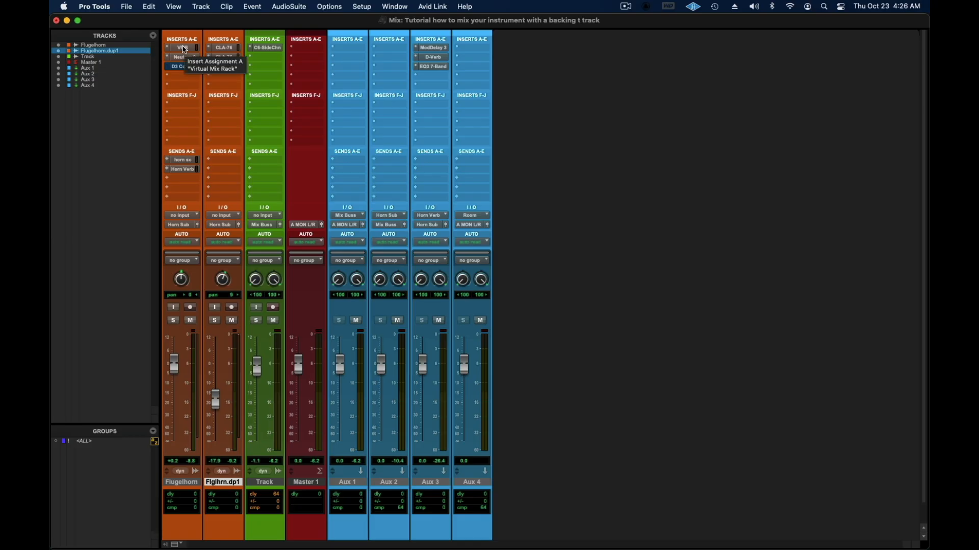
# Insert Virtual Mix Rack on Aux 1 and adjust the Revival module's Shimmer and Thickness while the mix plays.
pyautogui.moveTo(341, 51); pyautogui.dragTo(341, 49)
pyautogui.click(344, 48)
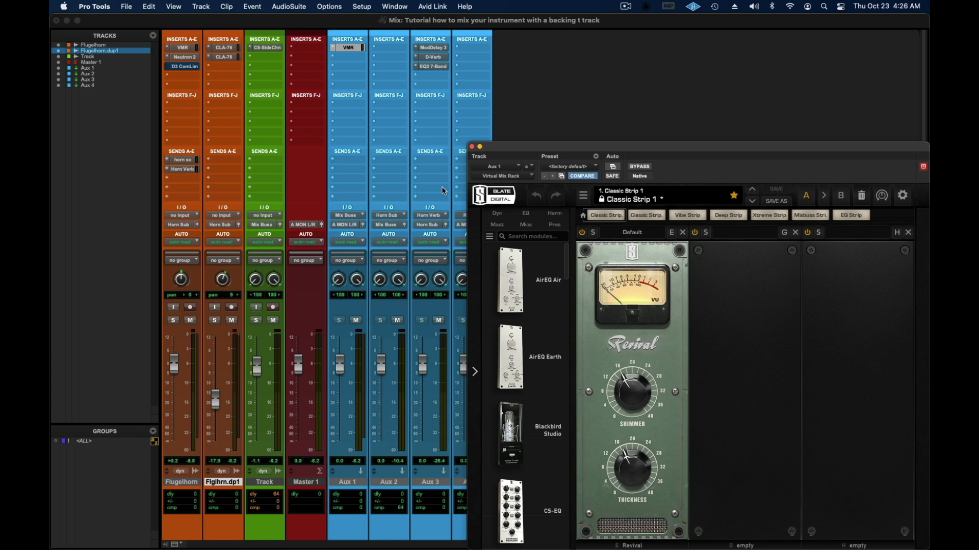
pyautogui.moveTo(633, 395); pyautogui.dragTo(634, 541)
pyautogui.press('space')
pyautogui.moveTo(646, 466); pyautogui.dragTo(649, 441)
pyautogui.moveTo(633, 395); pyautogui.dragTo(639, 305)
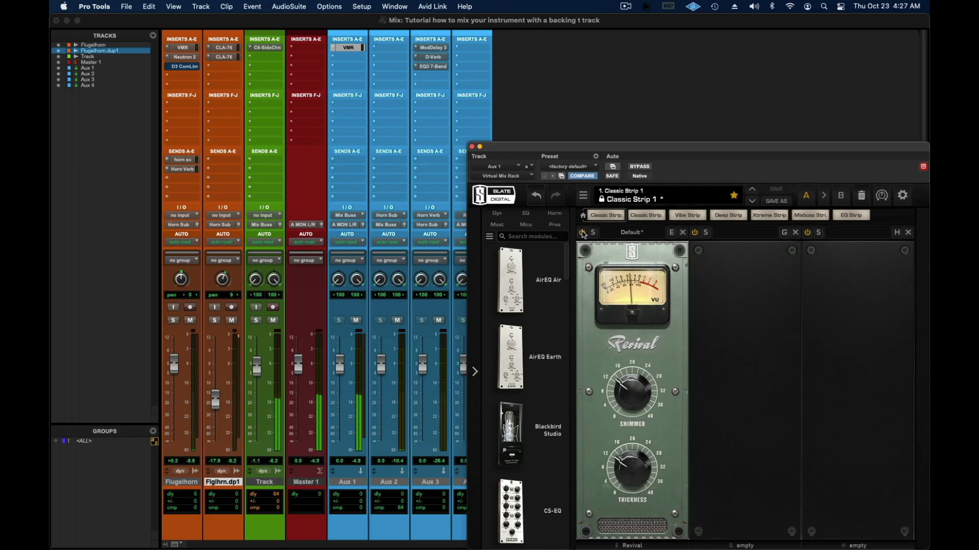
pyautogui.click(472, 146)
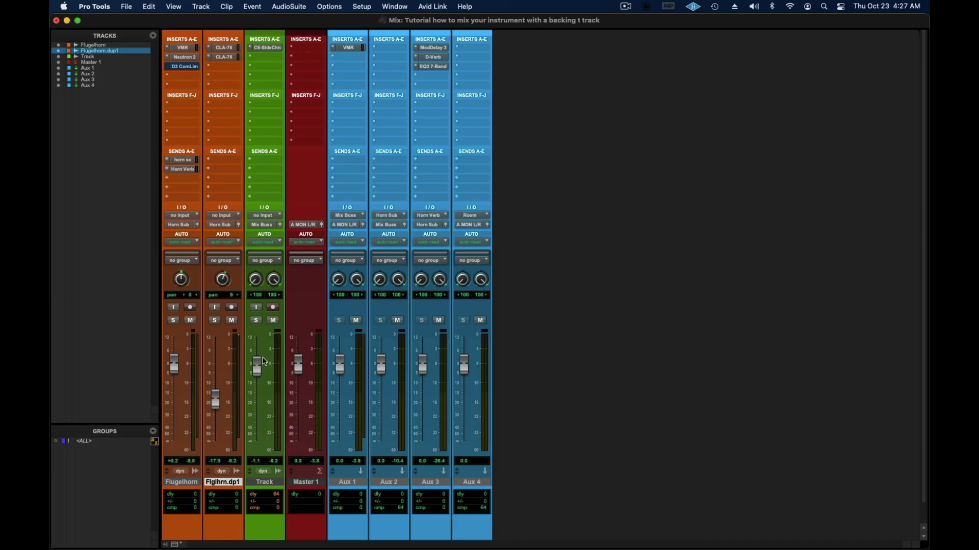
# Lower the backing track's fader to about -3.8 dB, and insert a stereo EQ3 7-Band on Aux 1 at its default settings.
pyautogui.moveTo(260, 365); pyautogui.dragTo(260, 368)
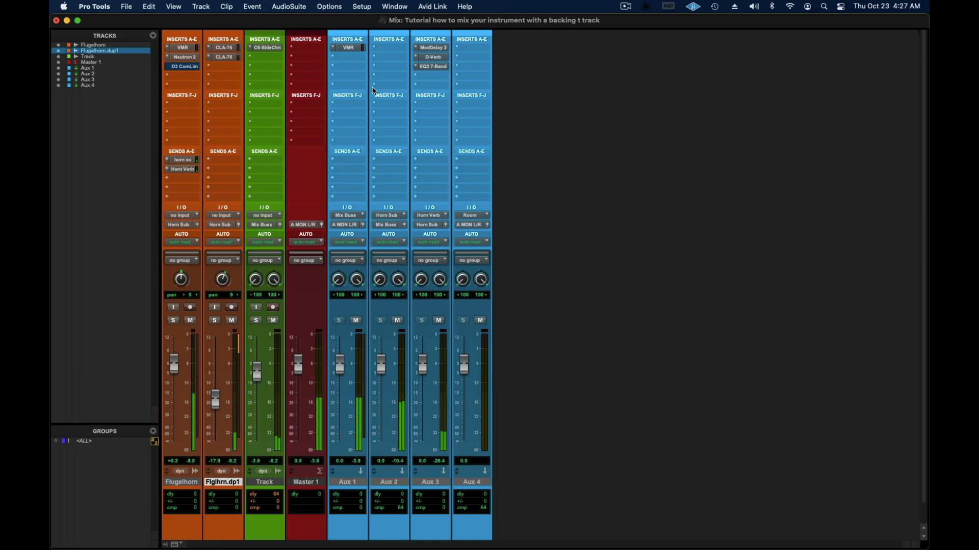
pyautogui.click(351, 57)
pyautogui.moveTo(351, 60)
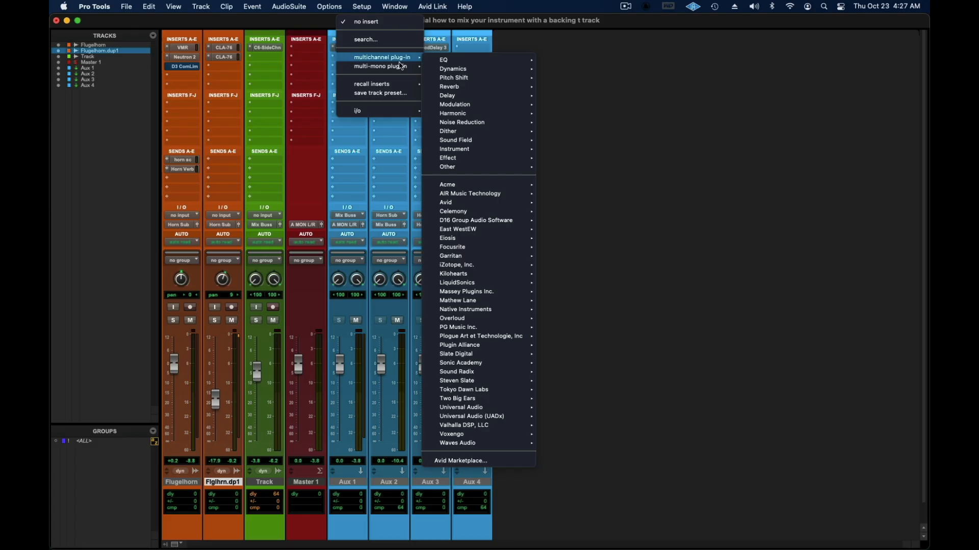
pyautogui.moveTo(489, 60)
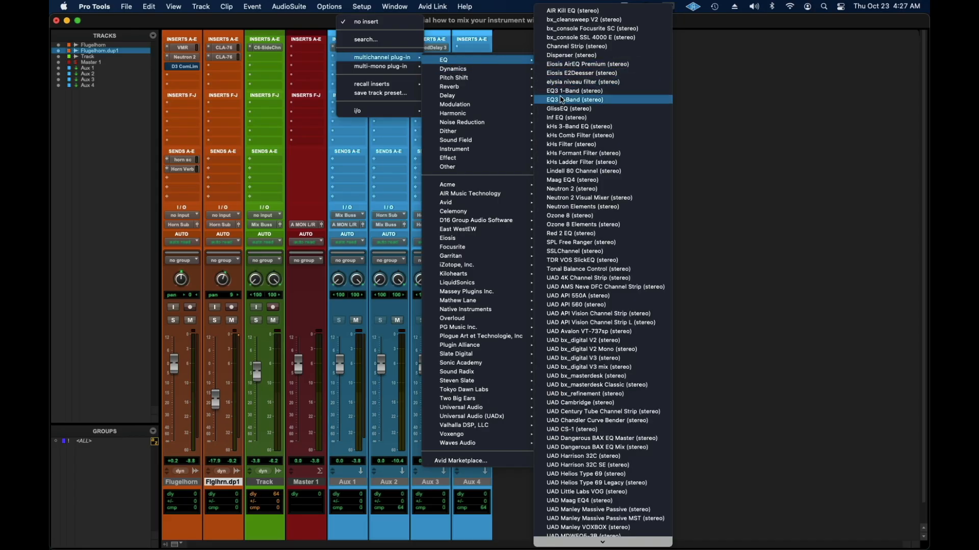
pyautogui.click(560, 99)
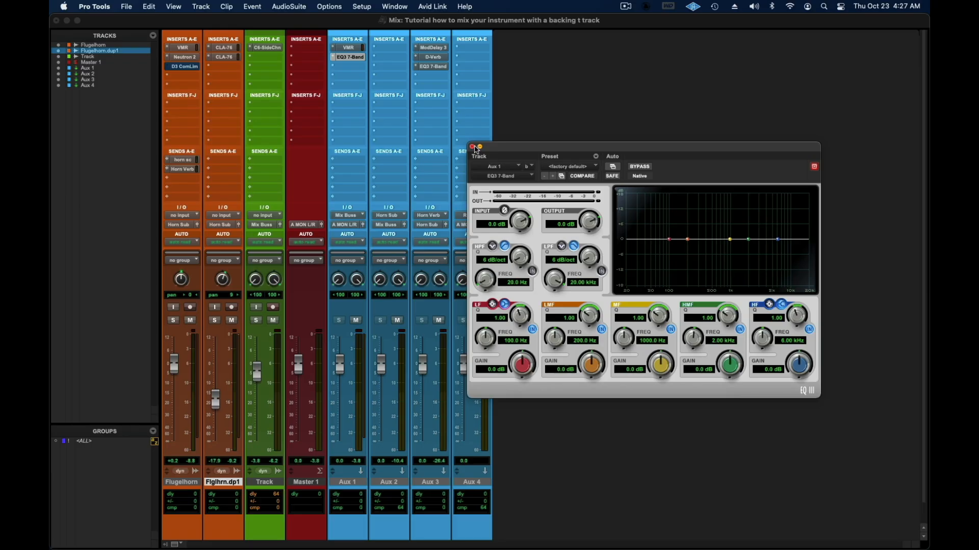
pyautogui.click(471, 147)
# Insert a stereo D-Verb on Aux 4 and set its Hall reverb to Medium size.
pyautogui.click(465, 49)
pyautogui.moveTo(509, 48)
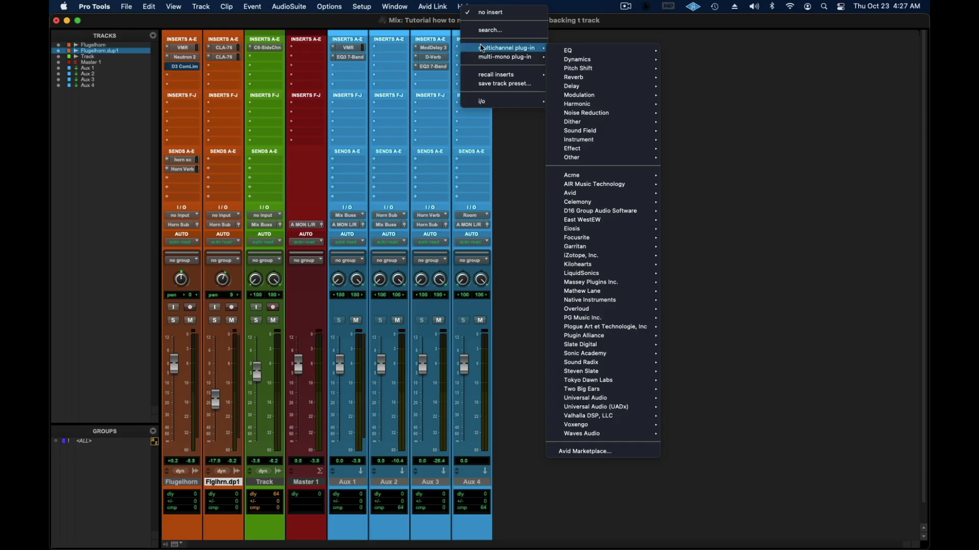
pyautogui.moveTo(590, 79)
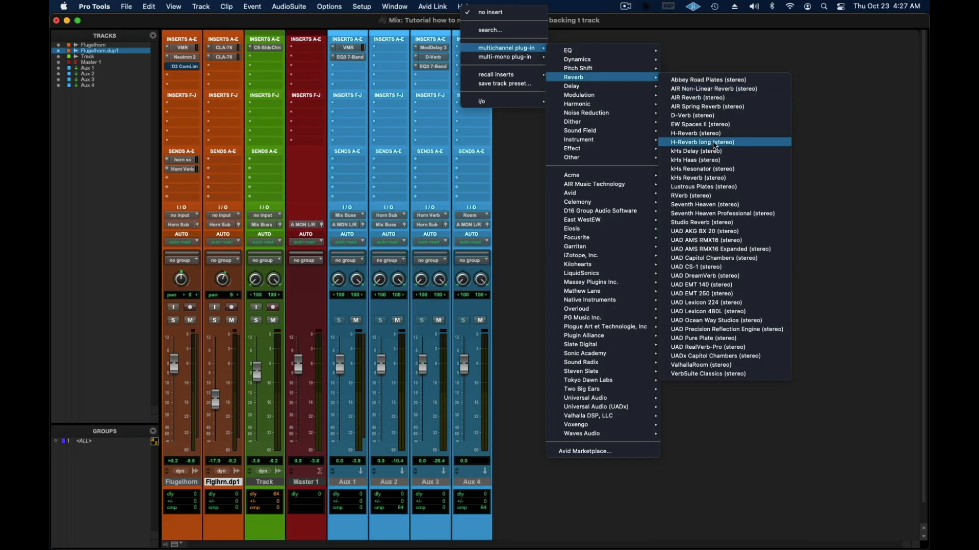
pyautogui.click(722, 117)
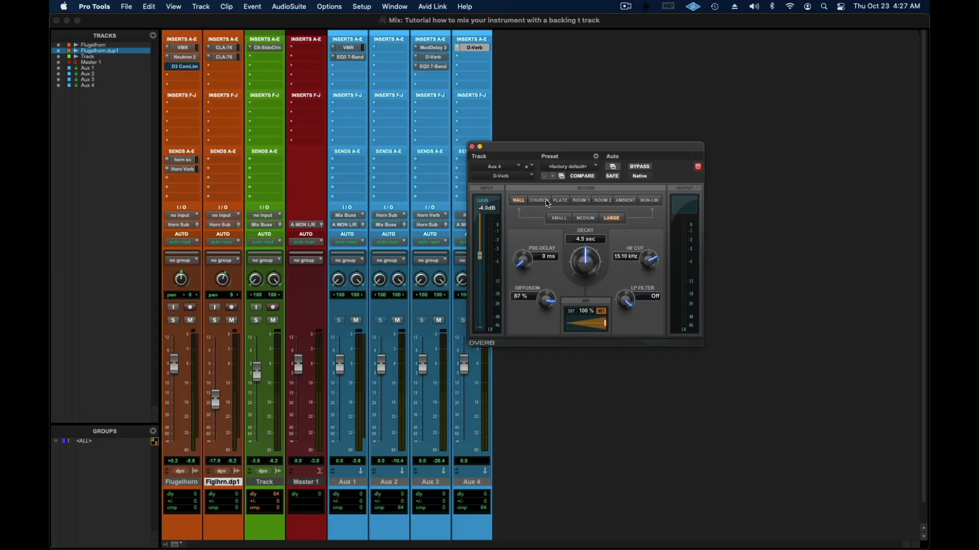
pyautogui.click(592, 221)
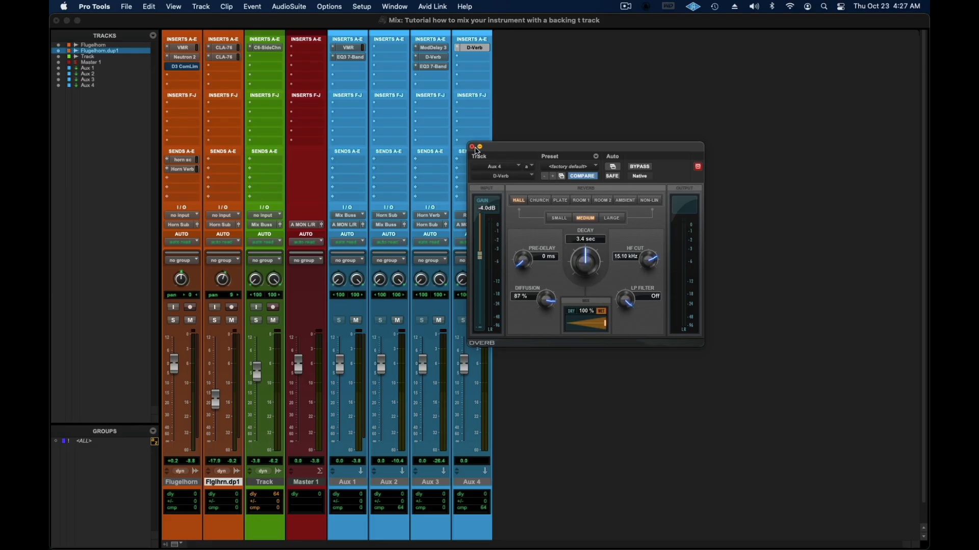
# Try the Room 1 and Room 2 algorithms in Aux 4's D-Verb, return to Hall at Medium size, and close the plug-in.
pyautogui.click(581, 200)
pyautogui.click(601, 200)
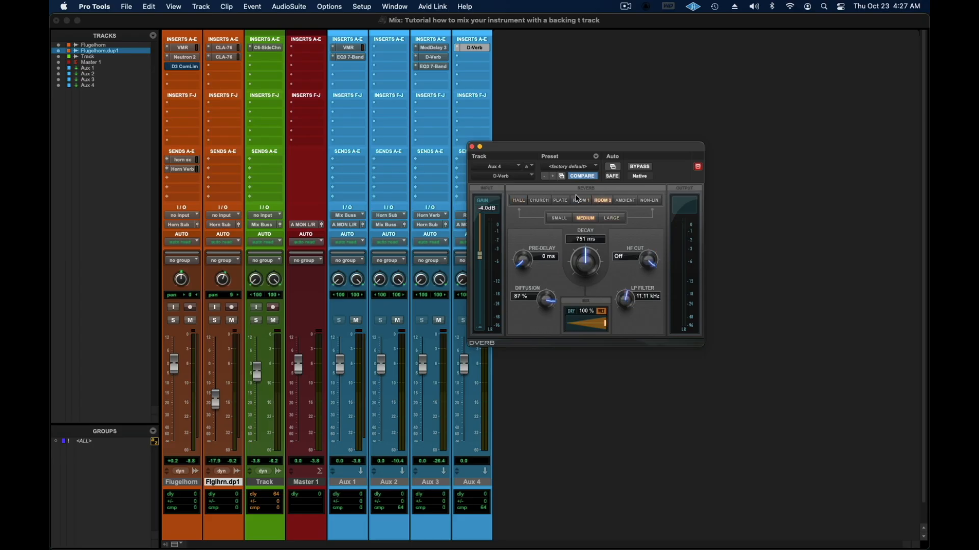
pyautogui.click(517, 200)
pyautogui.click(585, 218)
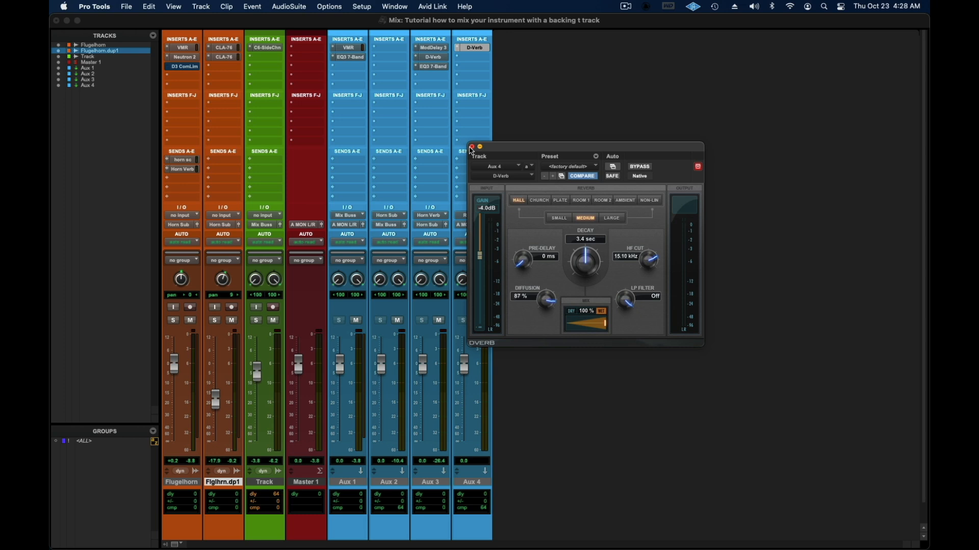
pyautogui.click(472, 147)
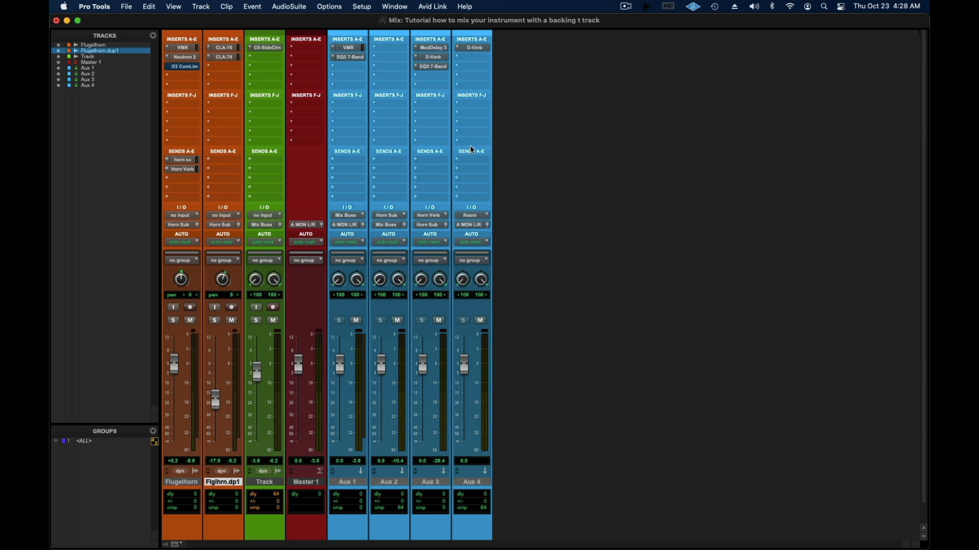
# Add a send from the backing track to the stereo Room bus, with the send level fully down.
pyautogui.click(256, 162)
pyautogui.moveTo(290, 169)
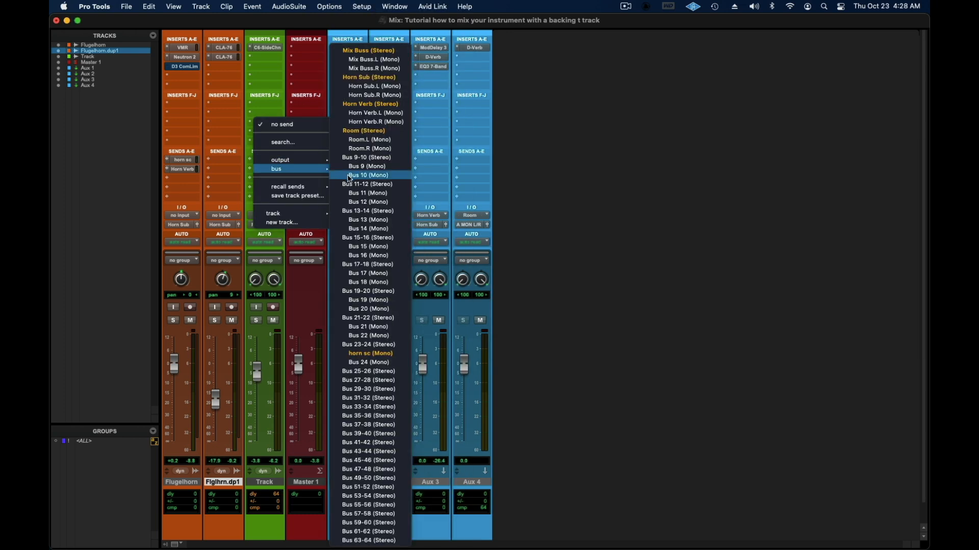
pyautogui.click(357, 131)
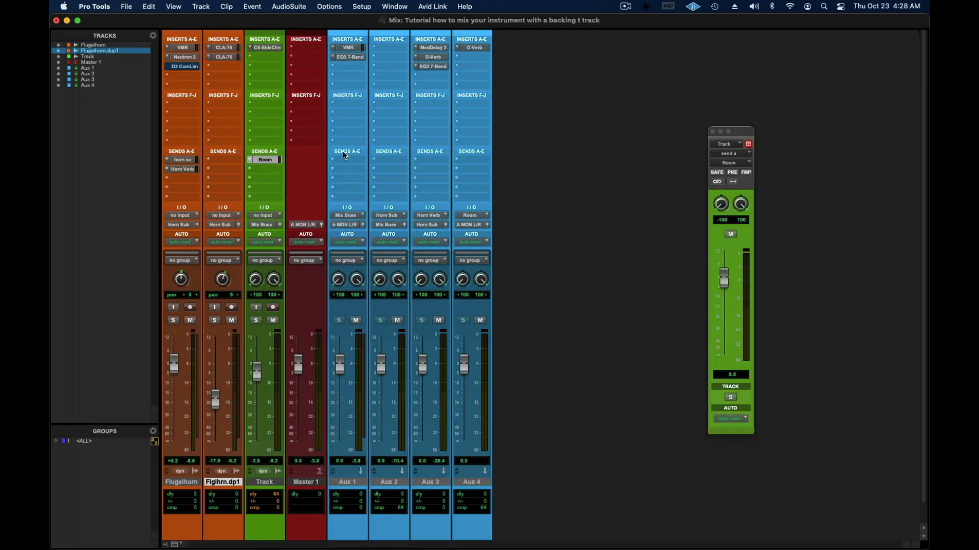
pyautogui.moveTo(730, 278); pyautogui.dragTo(730, 356)
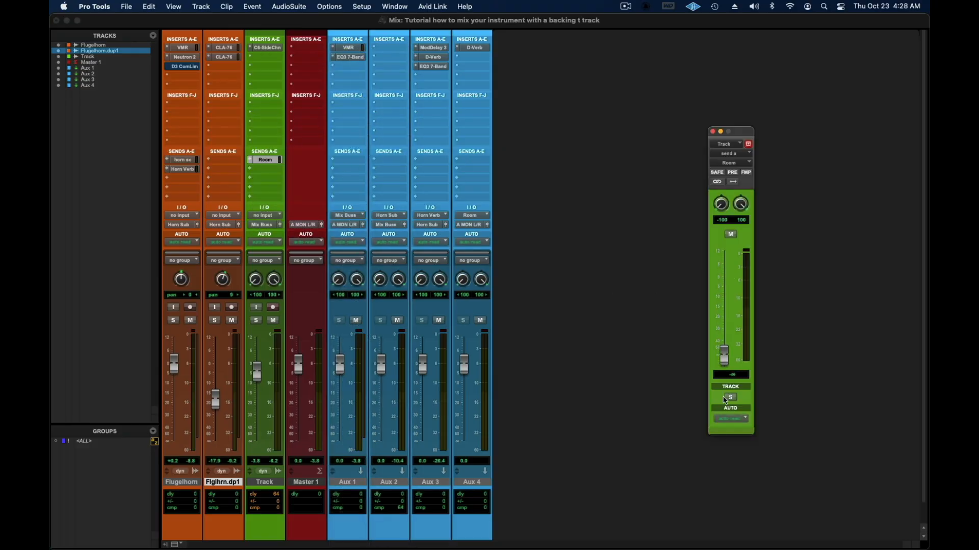
# Add a send from the Flugelhorn track to the stereo Room bus and, with the track soloed, set its level to about -21.8 dB.
pyautogui.click(177, 178)
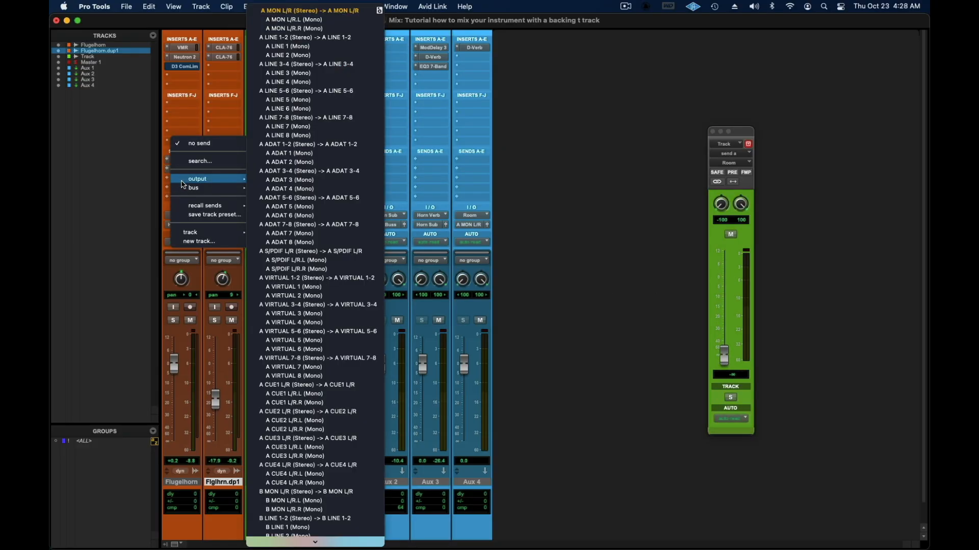
pyautogui.moveTo(194, 188)
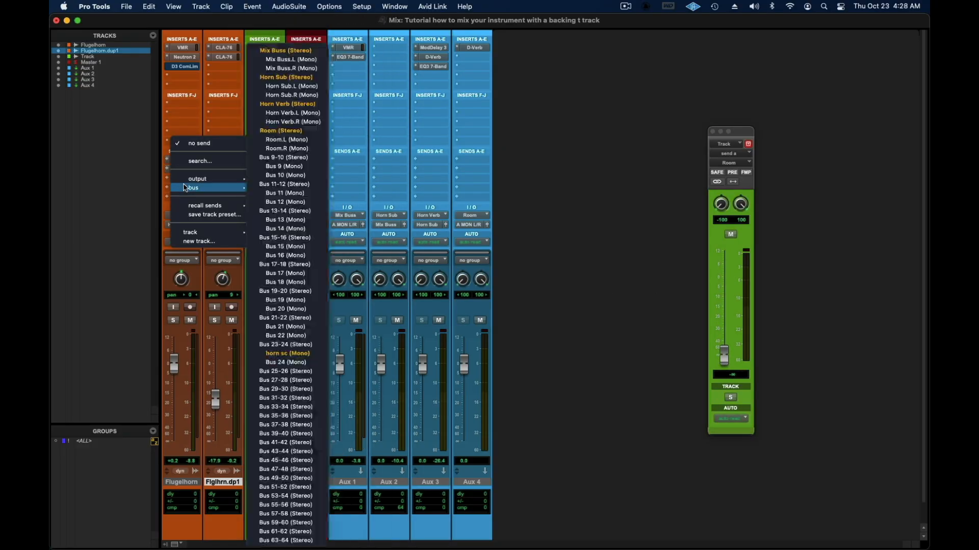
pyautogui.click(298, 132)
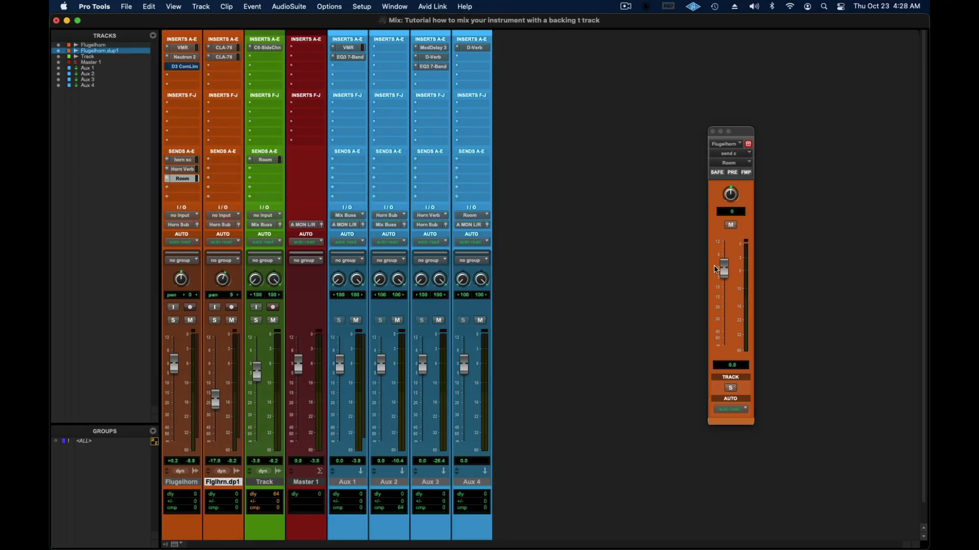
pyautogui.moveTo(724, 268); pyautogui.dragTo(723, 348)
pyautogui.click(173, 319)
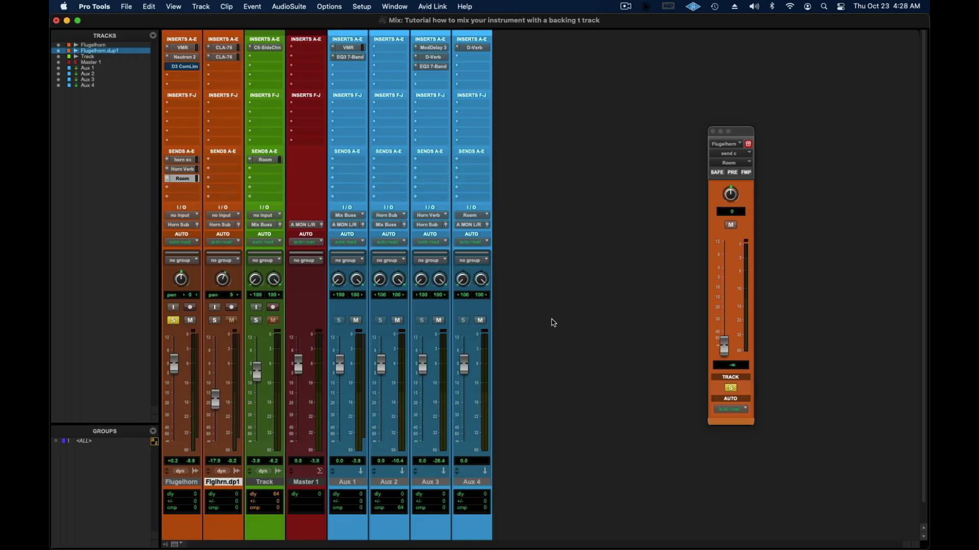
pyautogui.moveTo(724, 348); pyautogui.dragTo(731, 319)
pyautogui.moveTo(730, 311); pyautogui.dragTo(730, 310)
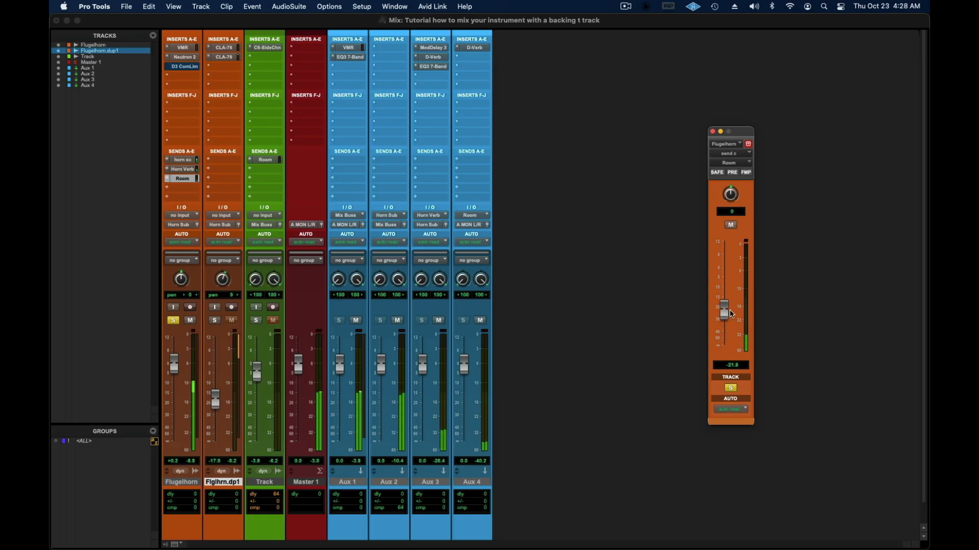
# Solo the backing track instead of the horn tracks and raise its Room send level to about -9.9 dB.
pyautogui.click(265, 158)
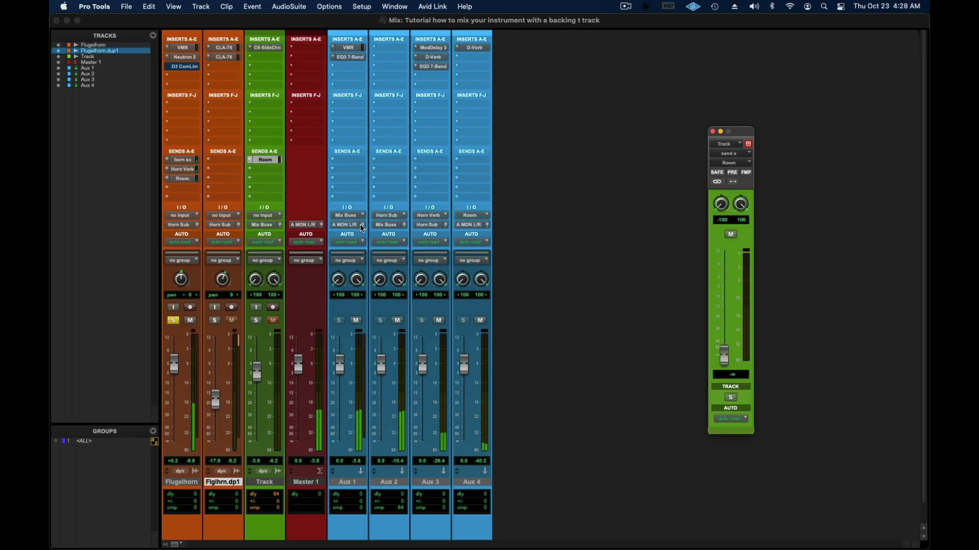
pyautogui.click(172, 321)
pyautogui.click(214, 320)
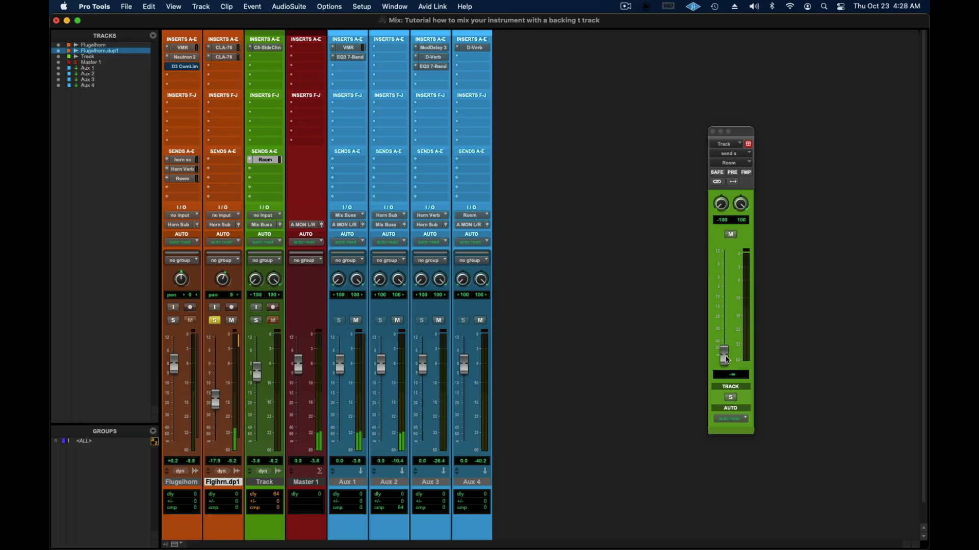
pyautogui.moveTo(725, 356); pyautogui.dragTo(739, 307)
pyautogui.click(215, 320)
pyautogui.click(214, 321)
pyautogui.click(257, 320)
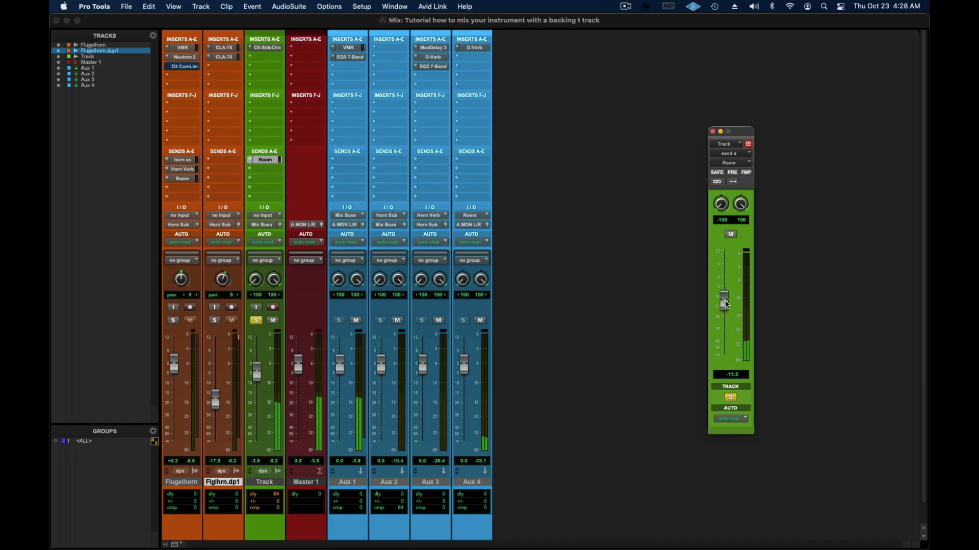
pyautogui.moveTo(728, 306); pyautogui.dragTo(729, 299)
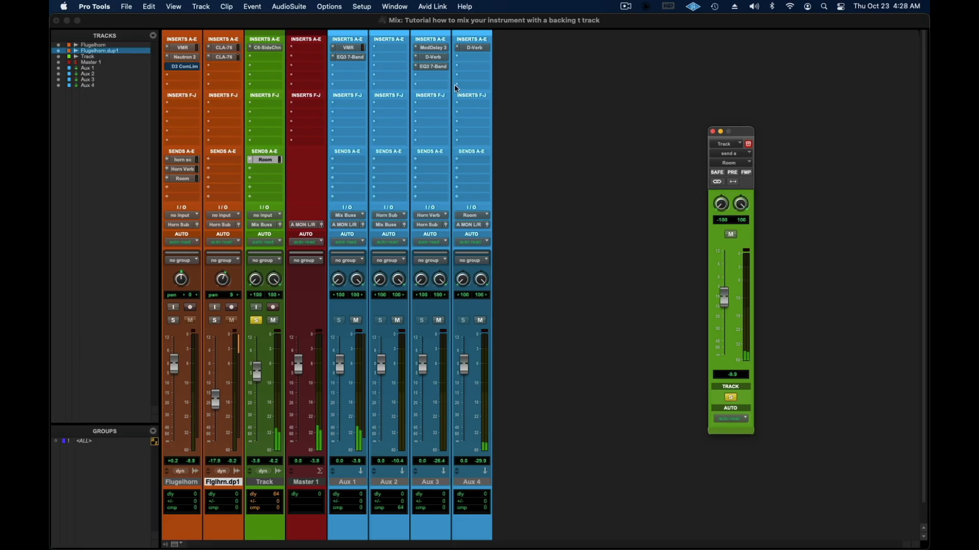
# Copy Aux 3's EQ3 7-Band to the insert slot below D-Verb on Aux 4, and close the send window.
pyautogui.moveTo(437, 71); pyautogui.dragTo(480, 56)
pyautogui.click(713, 132)
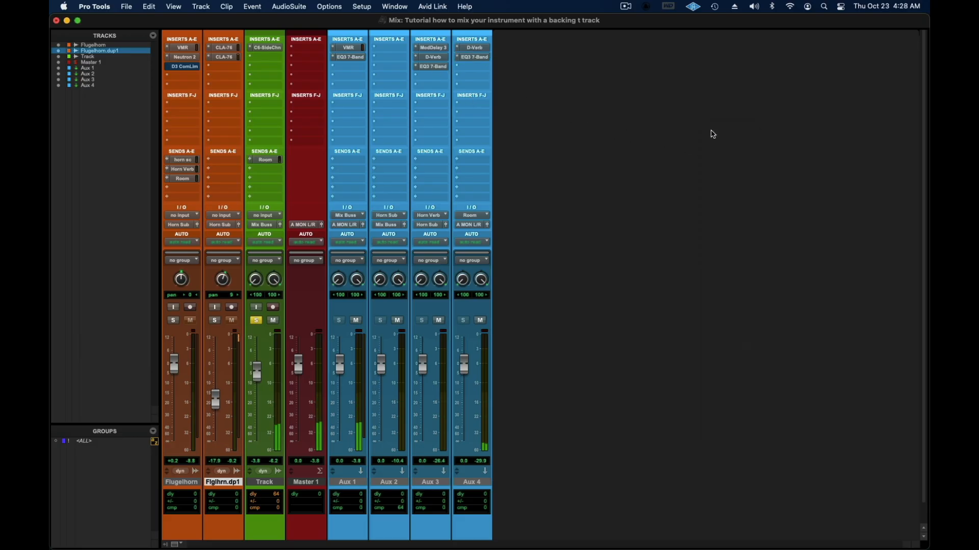
# Unsolo the backing track and rebalance the Flugelhorn track's fader to about -1.7 dB.
pyautogui.click(257, 320)
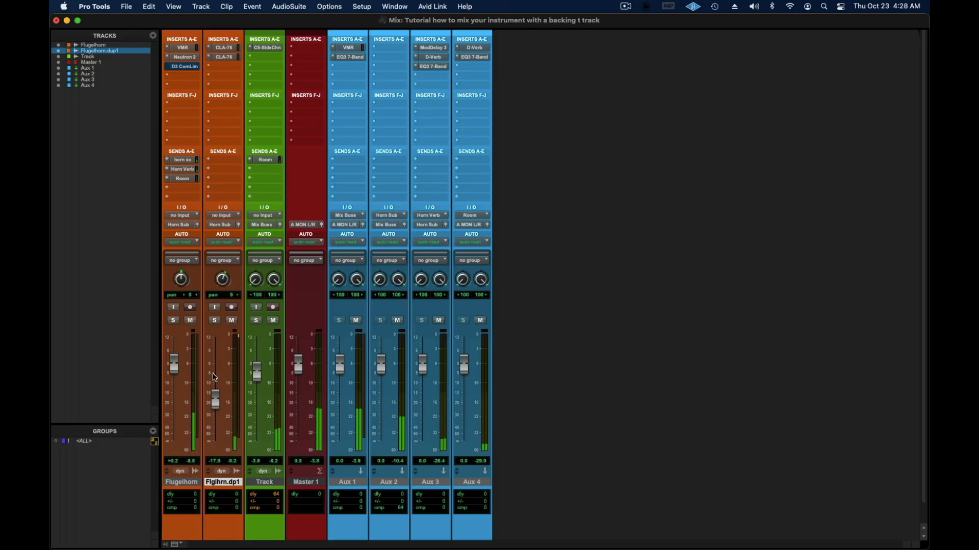
pyautogui.moveTo(170, 365); pyautogui.dragTo(171, 370)
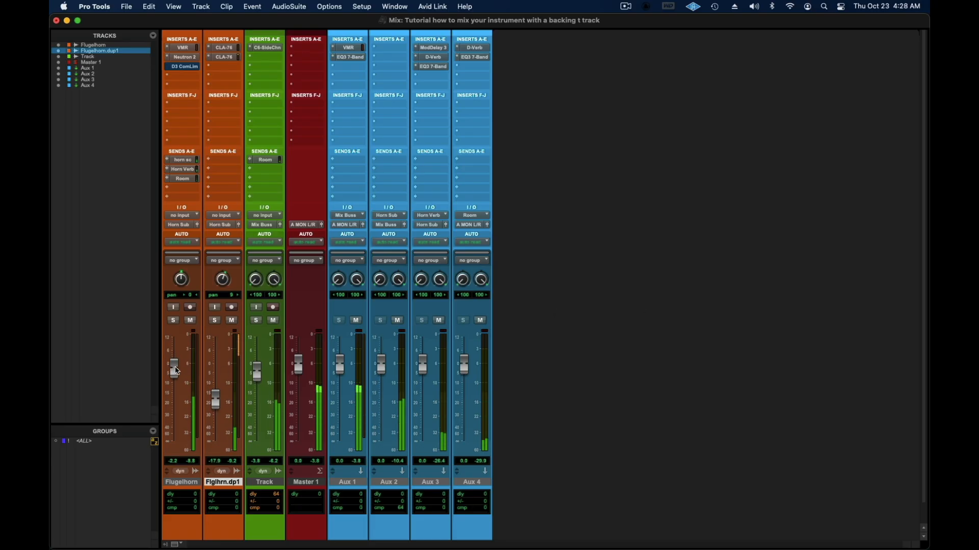
pyautogui.moveTo(176, 370); pyautogui.dragTo(173, 363)
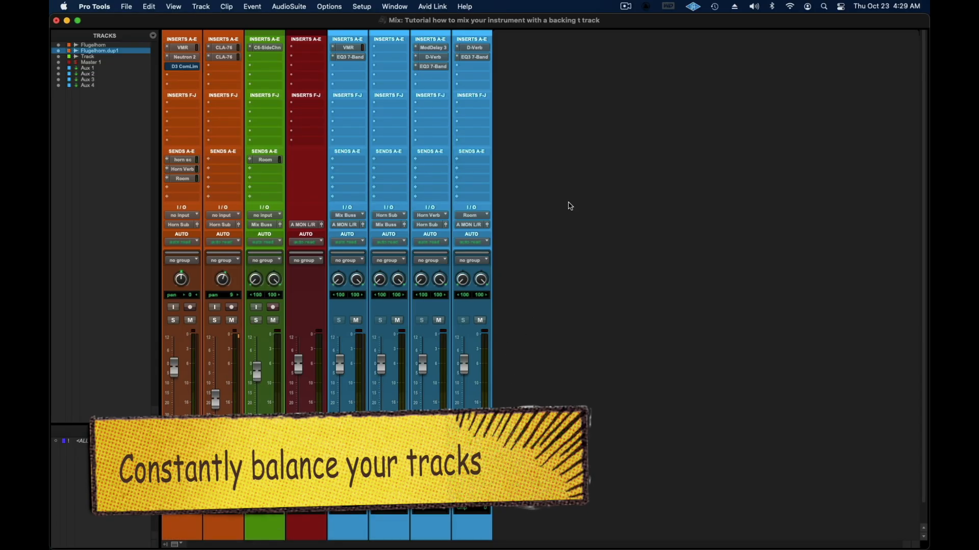
# Insert a stereo AIR Stereo Width after the EQ on Aux 1, with width at 119% and trim level at +2.2 dB.
pyautogui.click(345, 69)
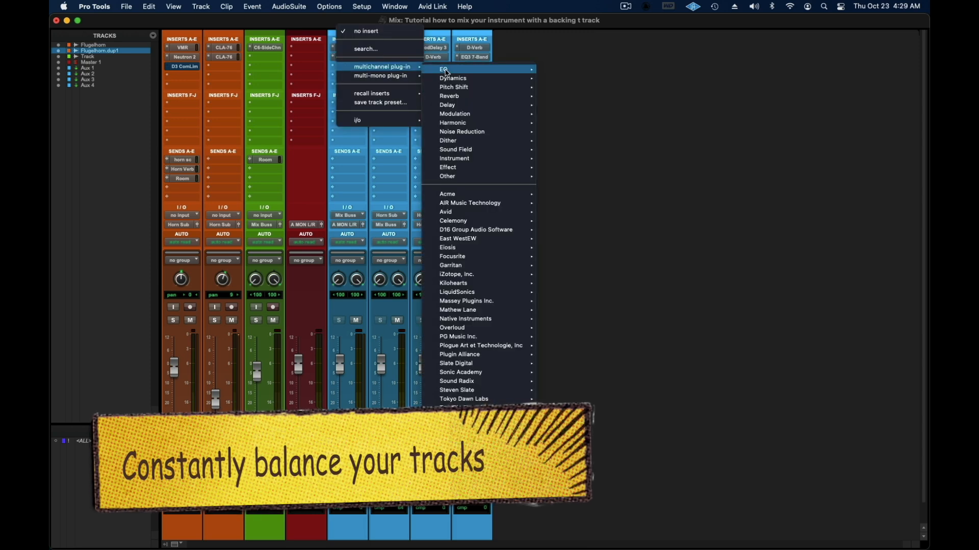
pyautogui.moveTo(477, 114)
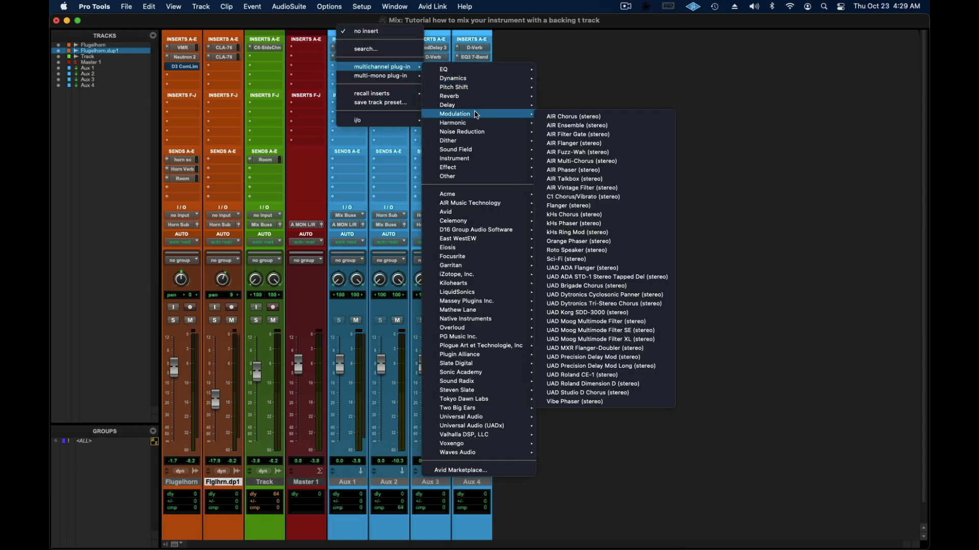
pyautogui.moveTo(478, 149)
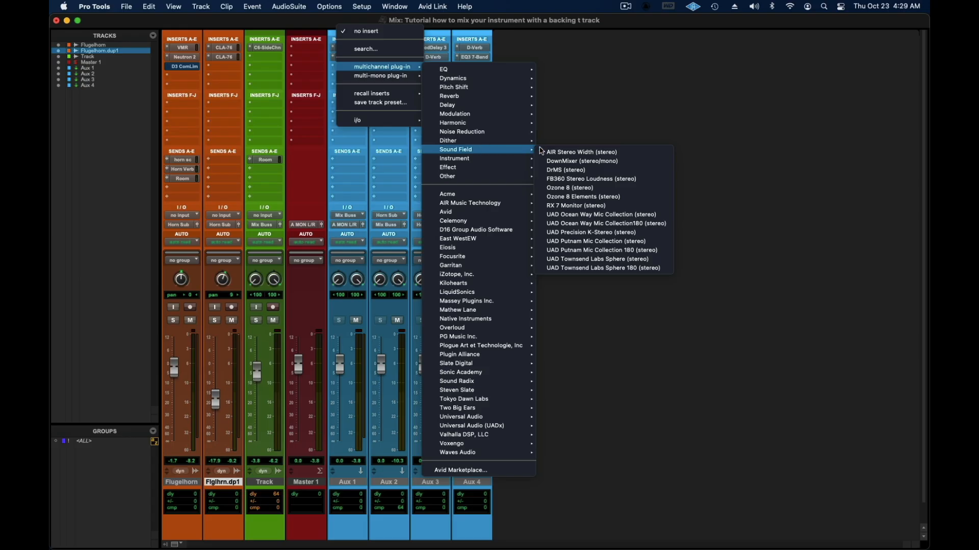
pyautogui.click(573, 153)
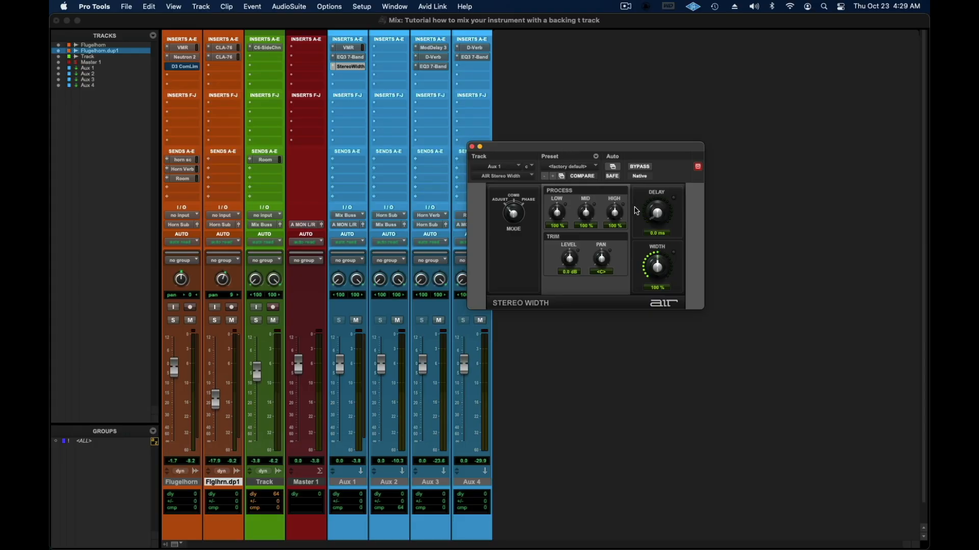
pyautogui.moveTo(661, 263); pyautogui.dragTo(663, 263)
# Compare the mix with Stereo Width bypassed and active during playback, then close the plug-in and stop playback.
pyautogui.click(641, 166)
pyautogui.press('space')
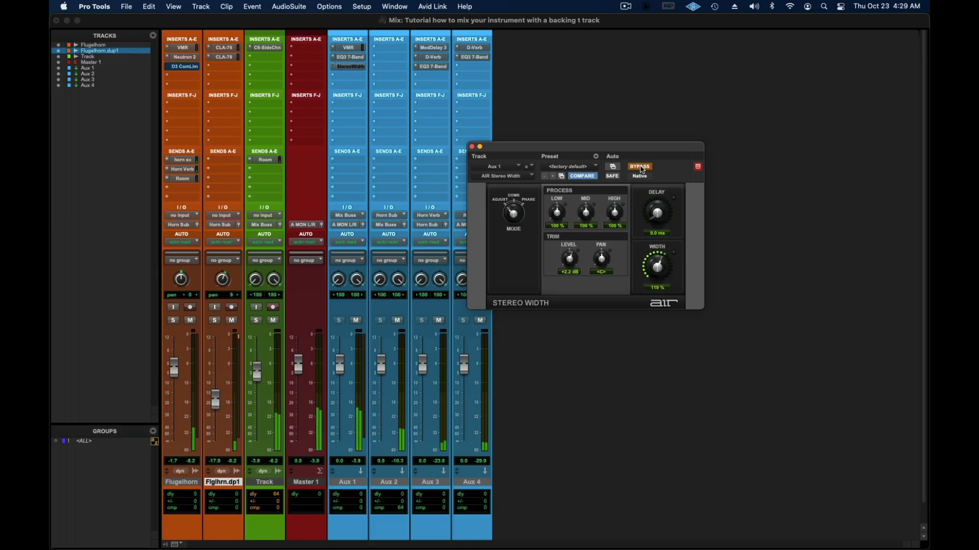
pyautogui.click(641, 167)
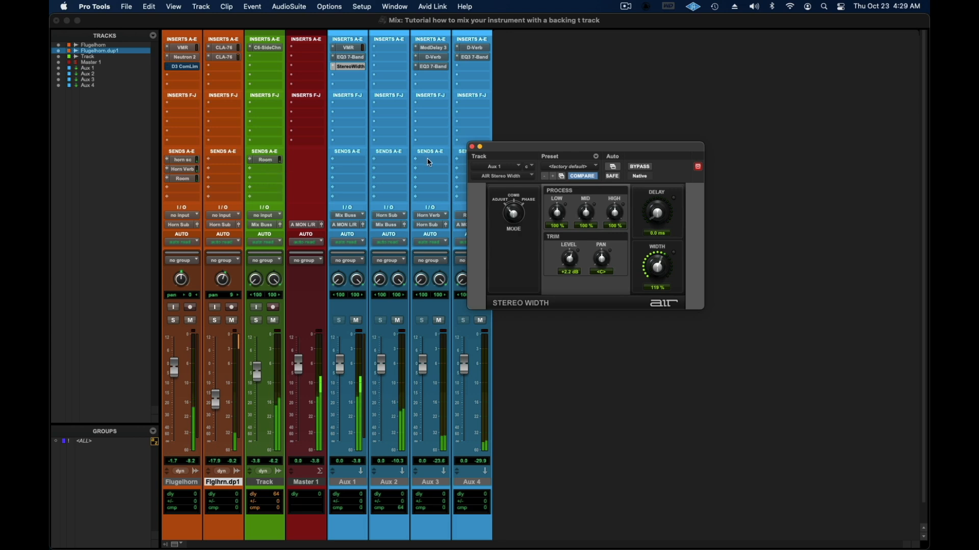
pyautogui.click(642, 167)
pyautogui.click(644, 168)
pyautogui.click(472, 147)
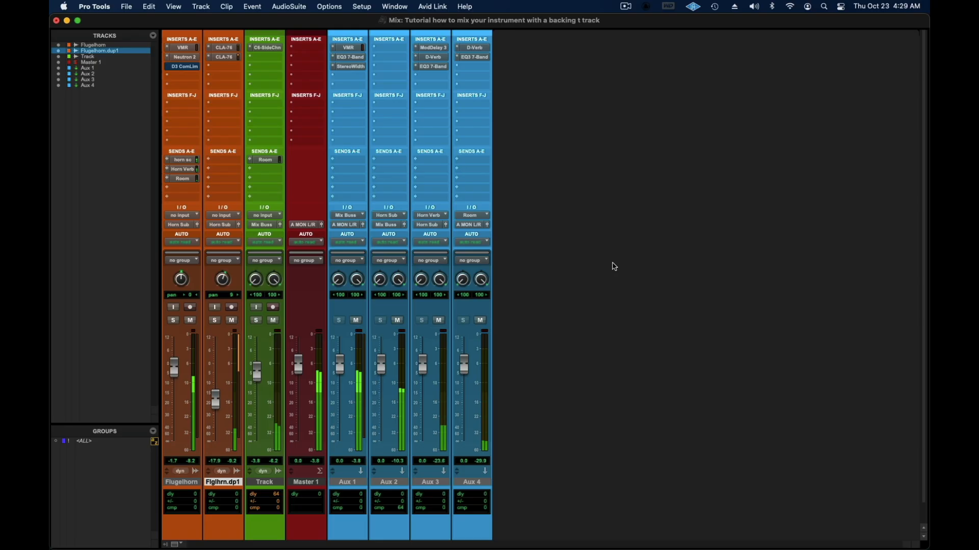
pyautogui.press('space')
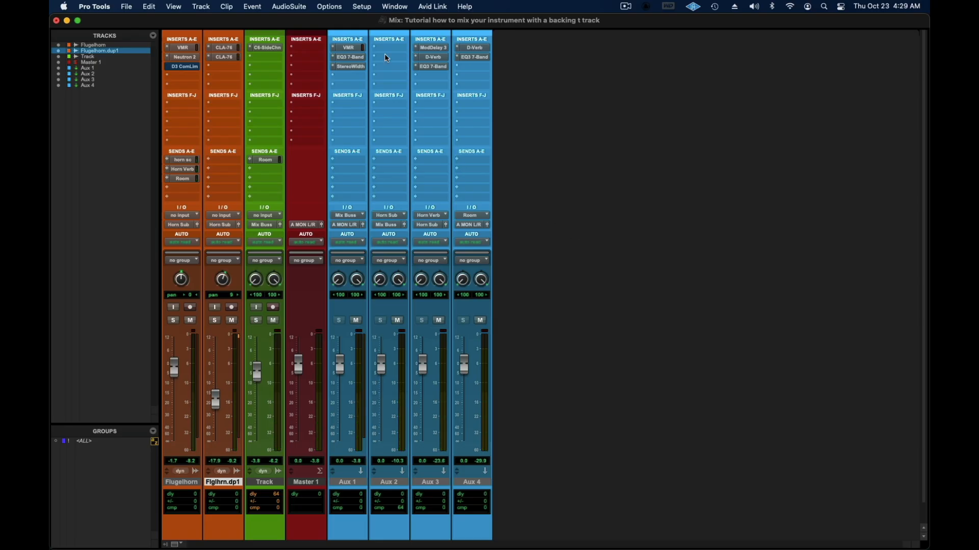
# Bypass Stereo Width on Aux 1 and open that track's EQ3 7-Band.
pyautogui.click(355, 58)
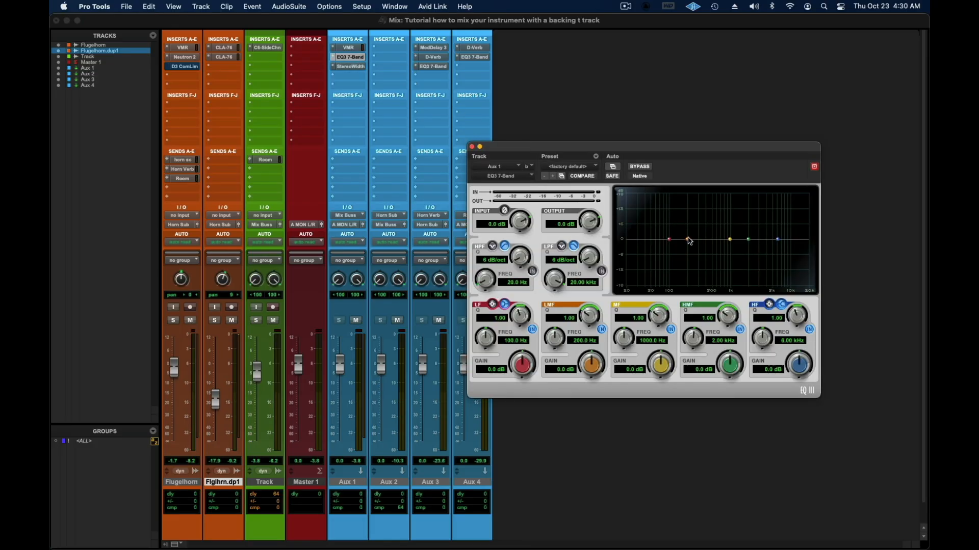
pyautogui.click(356, 68)
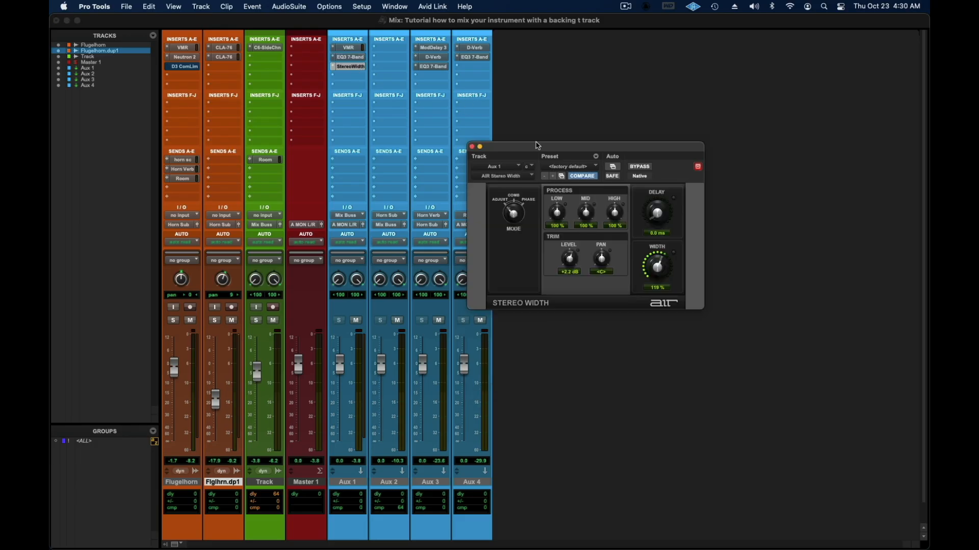
pyautogui.click(640, 166)
pyautogui.click(355, 57)
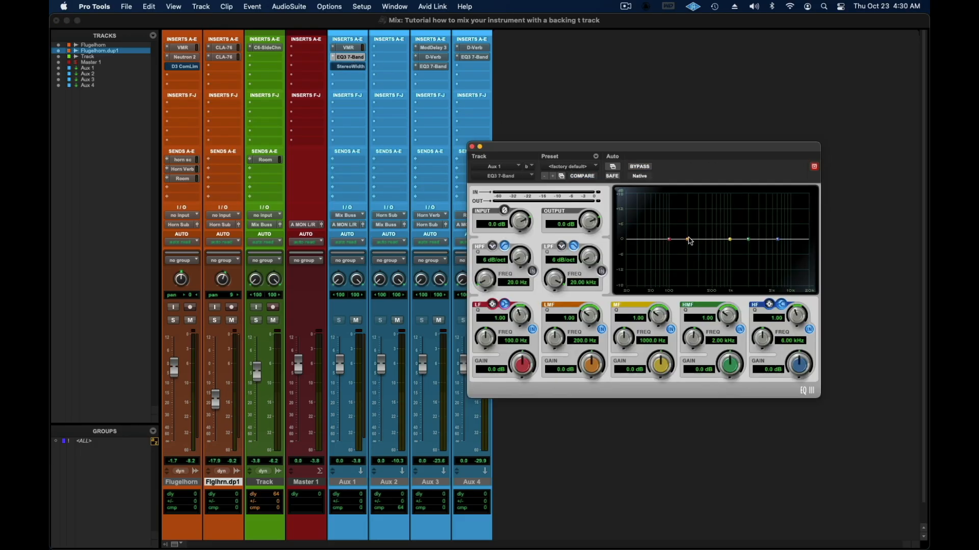
# In Aux 1's EQ, cut the LMF band 2.0 dB at 385 Hz and the MF band 2.4 dB at 1.48 kHz, both with Q 5.62.
pyautogui.moveTo(688, 239)
pyautogui.mouseDown()
pyautogui.moveTo(646, 203)
pyautogui.moveTo(712, 200)
pyautogui.moveTo(705, 246)
pyautogui.mouseUp()
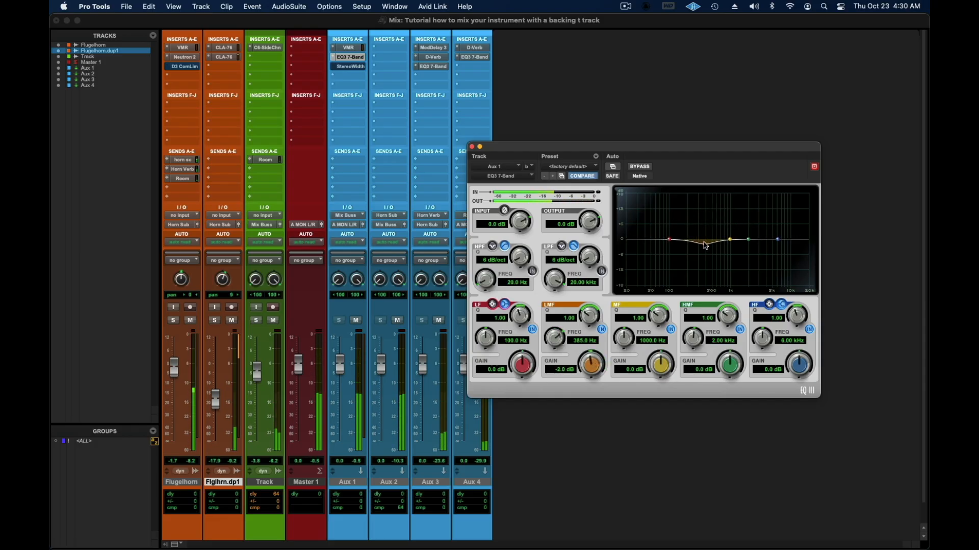
pyautogui.moveTo(596, 315); pyautogui.dragTo(596, 282)
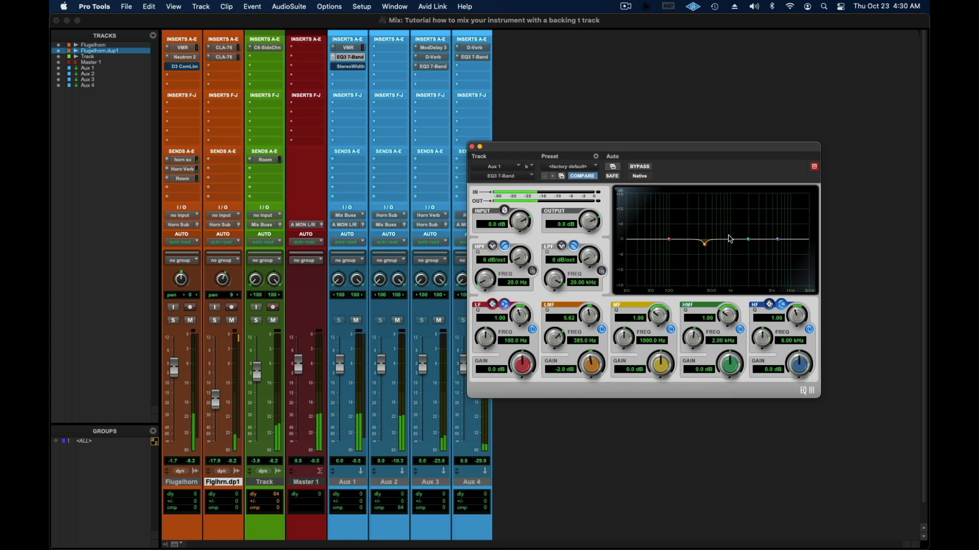
pyautogui.moveTo(730, 238); pyautogui.dragTo(733, 218)
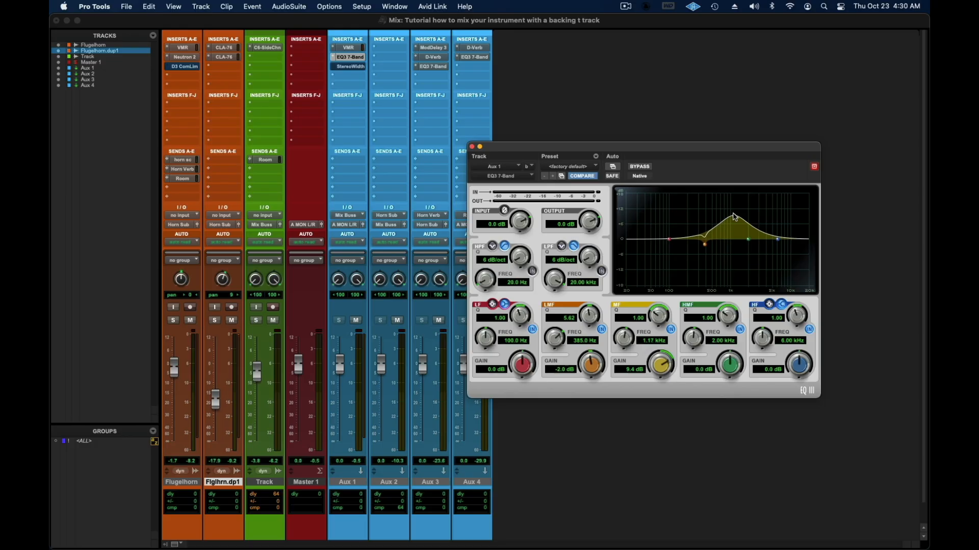
pyautogui.moveTo(734, 217); pyautogui.dragTo(737, 254)
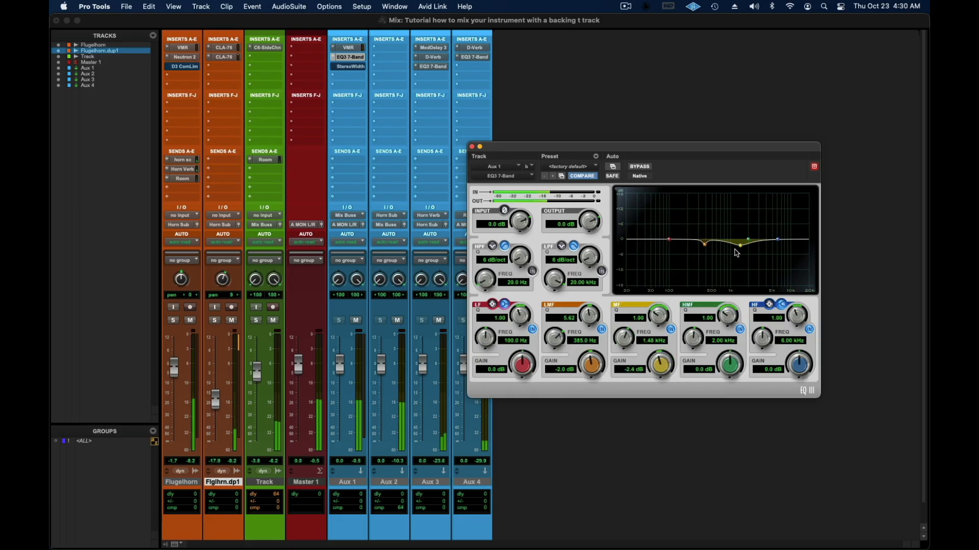
pyautogui.moveTo(658, 315); pyautogui.dragTo(664, 295)
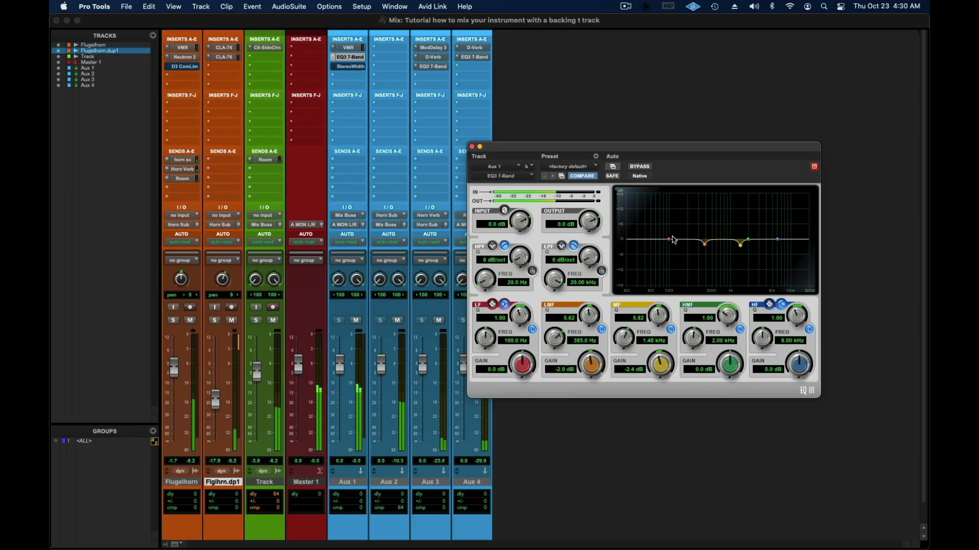
# Compare the mix with Aux 1's EQ bypassed and active, then close the EQ and stop playback.
pyautogui.click(640, 167)
pyautogui.click(639, 167)
pyautogui.click(472, 147)
pyautogui.press('space')
# In Aux 1's EQ, boost the HF band 1.5 dB at 6.20 kHz and the LF band 0.7 dB at 106 Hz.
pyautogui.click(352, 58)
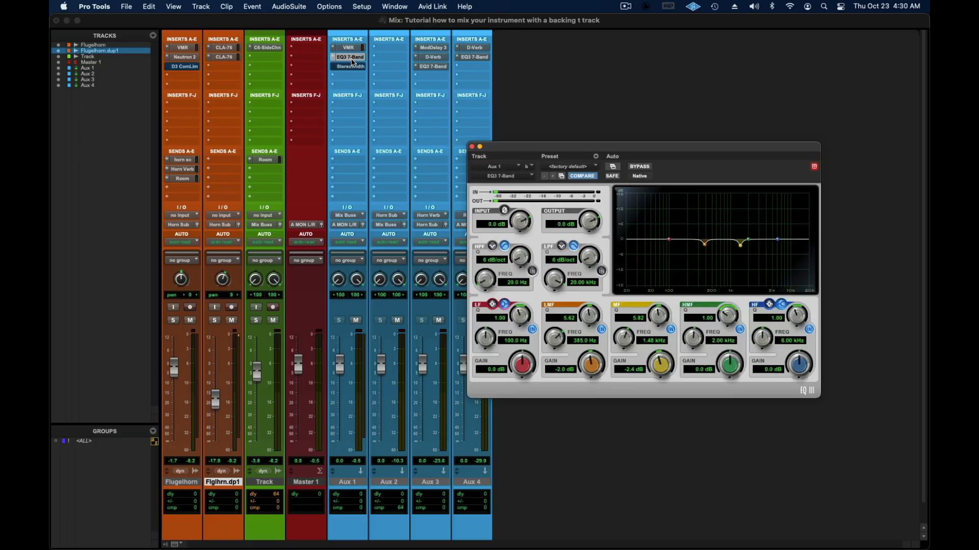
pyautogui.moveTo(778, 240); pyautogui.dragTo(779, 237)
pyautogui.moveTo(669, 241); pyautogui.dragTo(671, 241)
# Enable the EQ's high-pass filter with a 12 dB/oct slope and set its frequency to about 39.3 Hz.
pyautogui.click(532, 271)
pyautogui.moveTo(520, 259); pyautogui.dragTo(530, 250)
pyautogui.moveTo(493, 277); pyautogui.dragTo(495, 273)
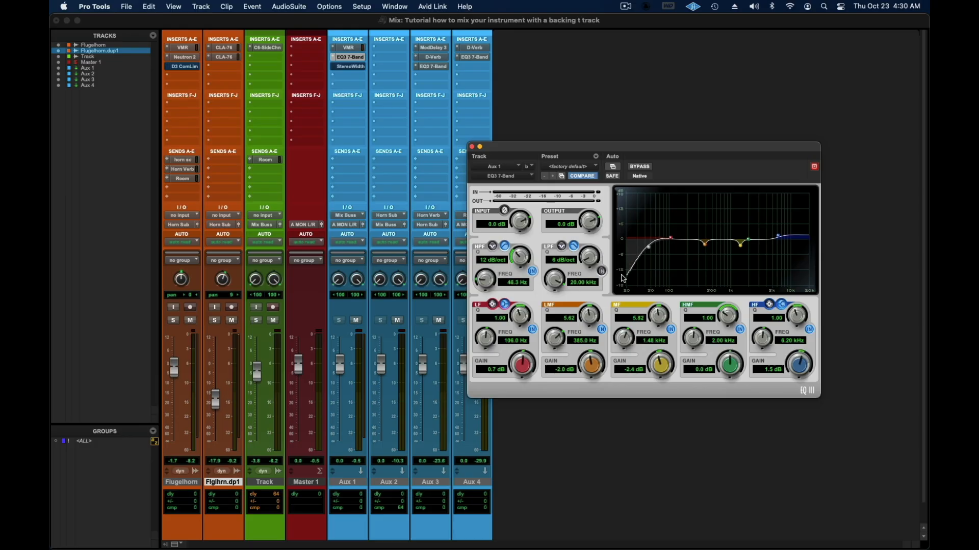
pyautogui.moveTo(650, 248); pyautogui.dragTo(646, 248)
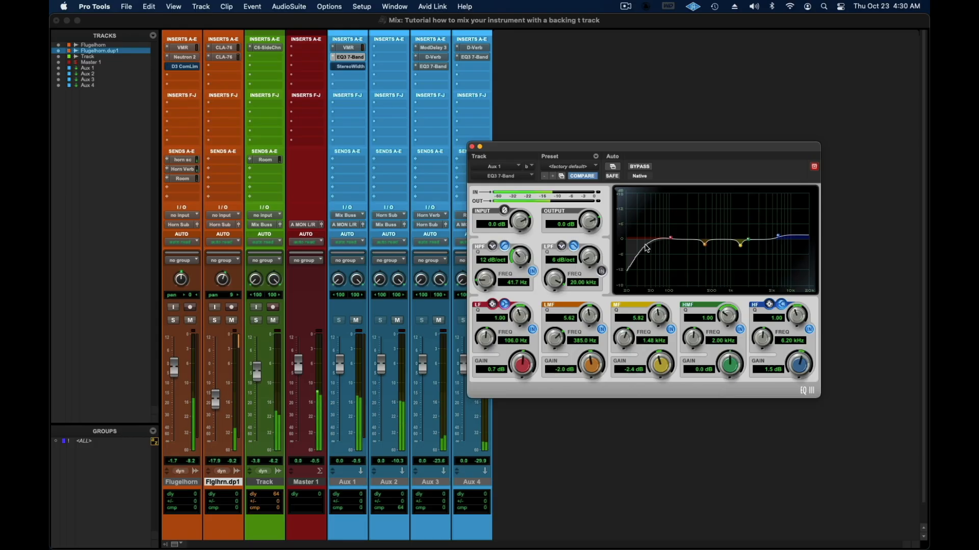
pyautogui.moveTo(646, 248); pyautogui.dragTo(645, 248)
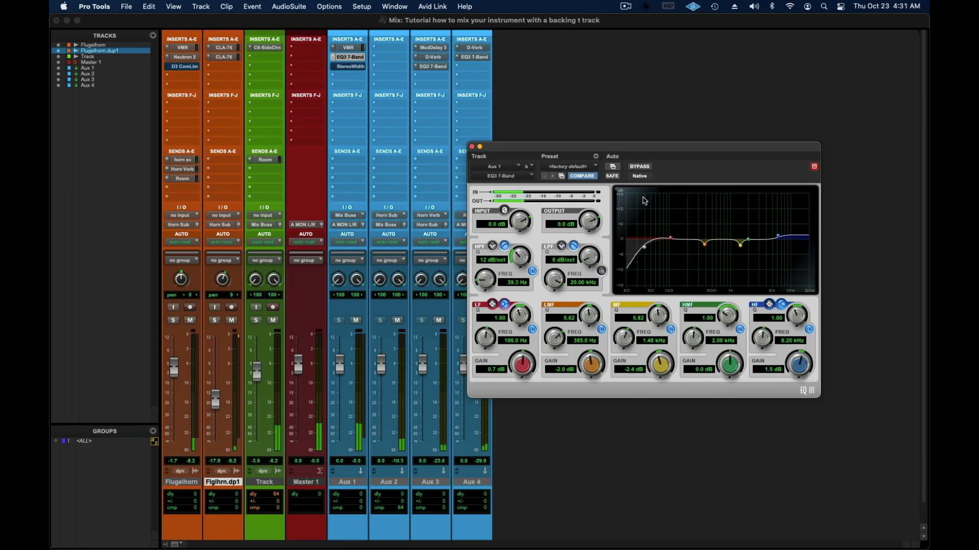
# Compare Aux 1's EQ bypassed and active, and toggle the Stereo Width bypass, leaving both plug-ins active.
pyautogui.click(644, 168)
pyautogui.click(644, 168)
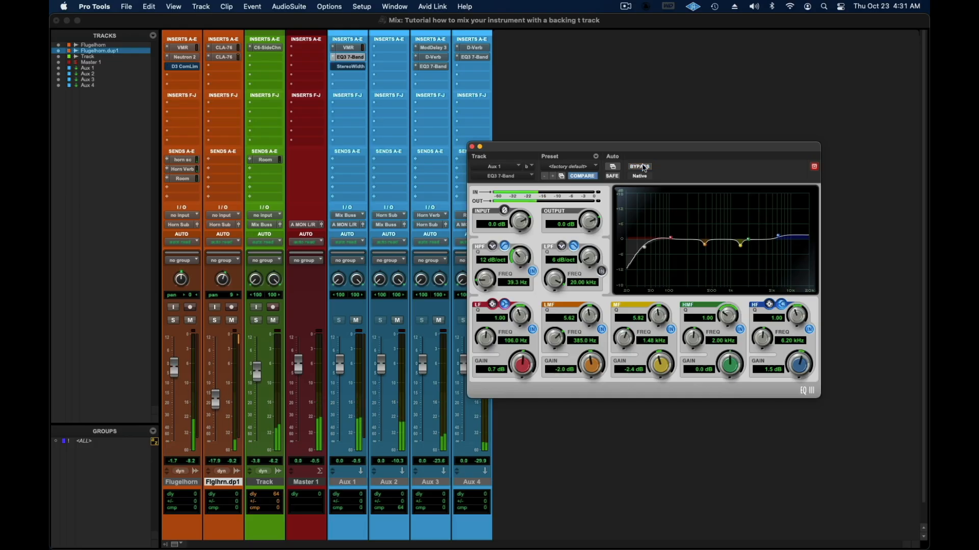
pyautogui.click(351, 66)
pyautogui.click(640, 167)
pyautogui.click(643, 169)
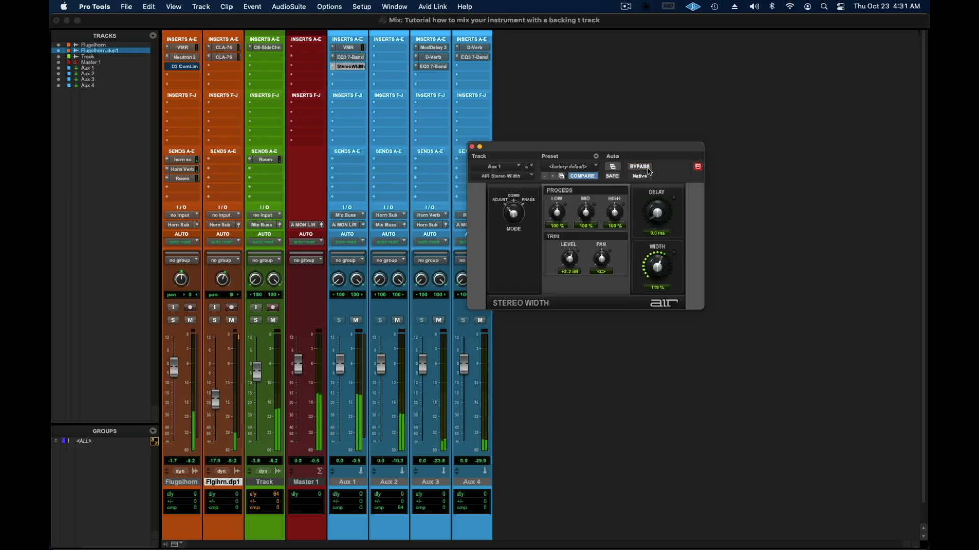
# Close Stereo Width, stop playback and insert the stereo Waves CLA-76 compressor in Aux 1's fourth insert slot.
pyautogui.click(472, 147)
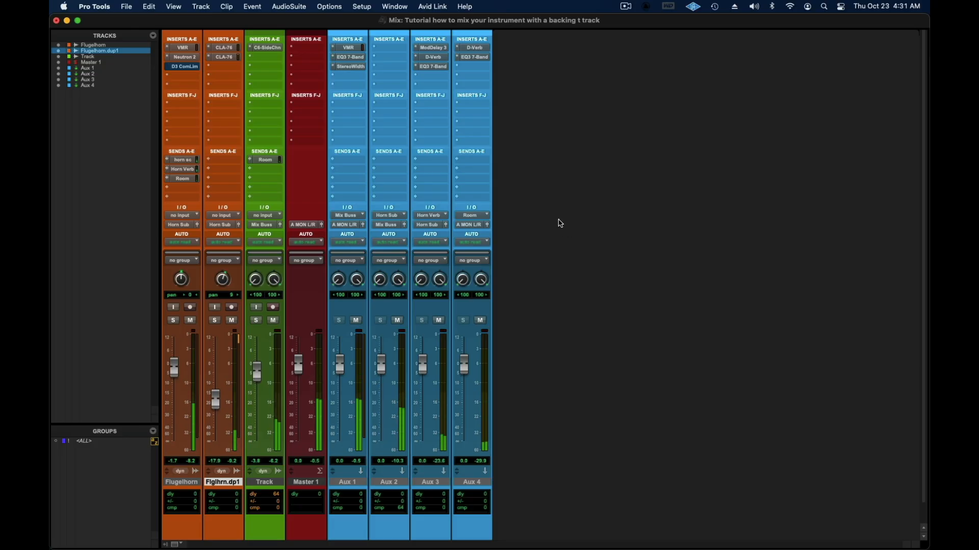
pyautogui.press('space')
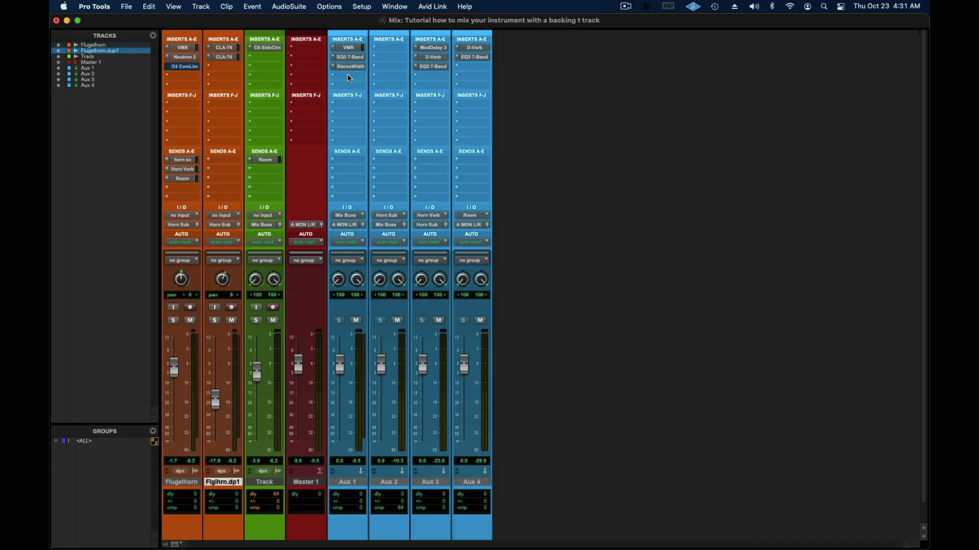
pyautogui.click(348, 75)
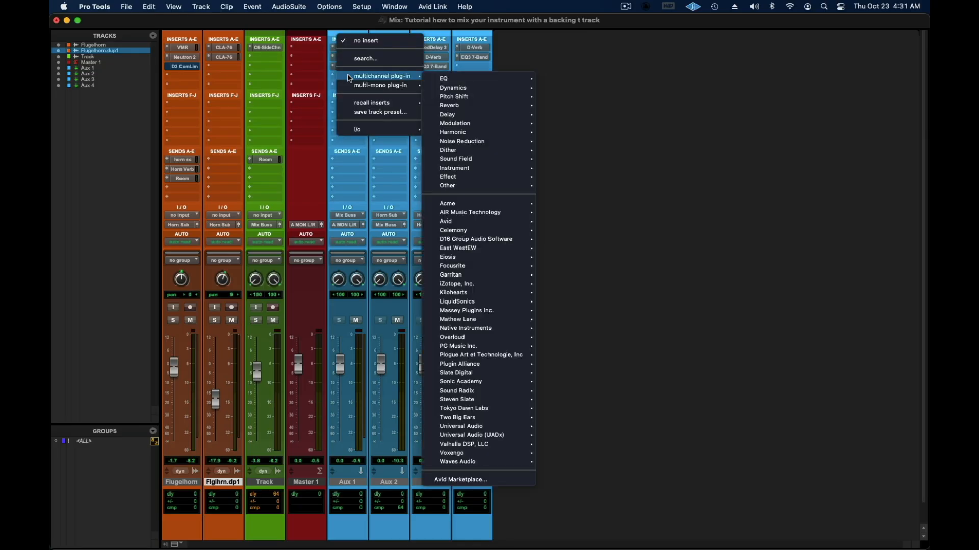
pyautogui.moveTo(478, 85)
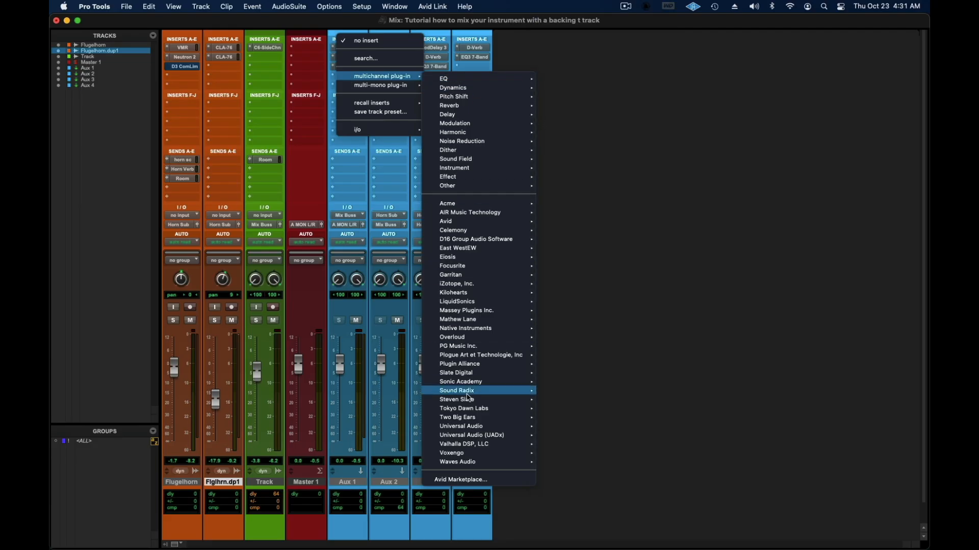
pyautogui.moveTo(479, 460)
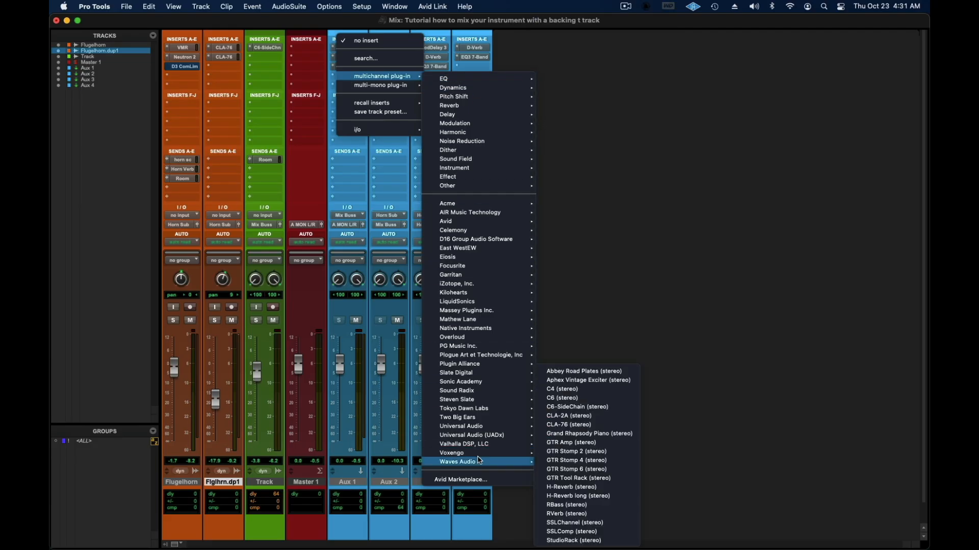
pyautogui.click(607, 422)
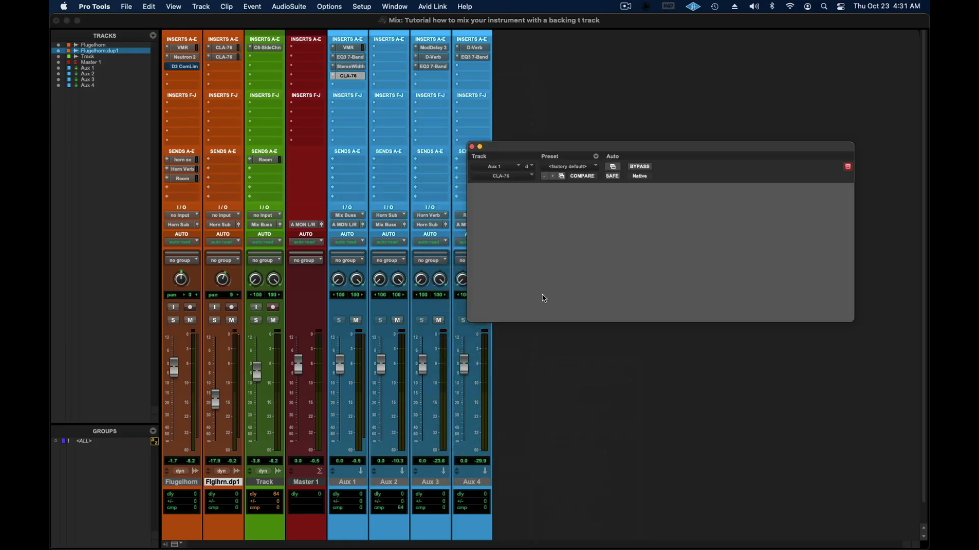
# While the mix plays, adjust the release on Aux 1's CLA-76, set its input to about -39 and raise its output.
pyautogui.moveTo(605, 253); pyautogui.dragTo(651, 240)
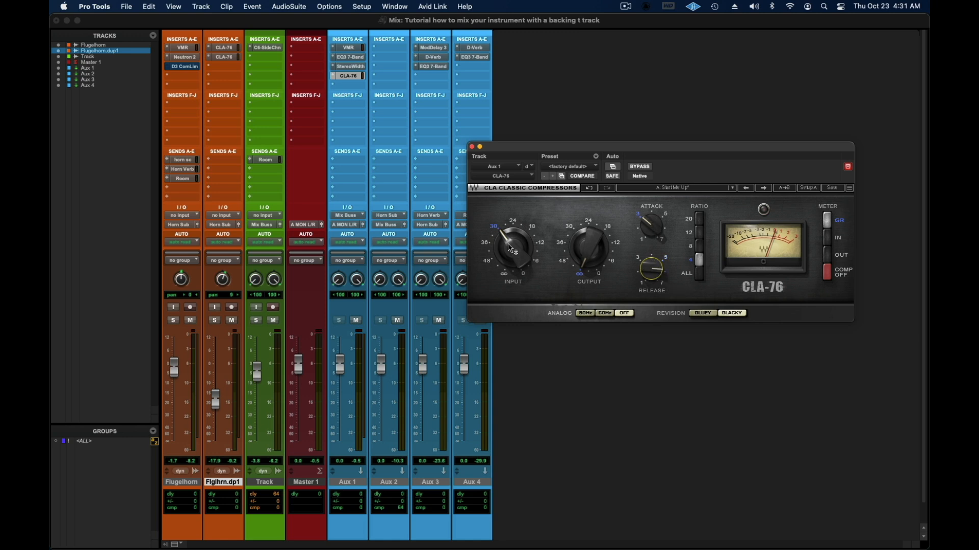
pyautogui.press('space')
pyautogui.moveTo(588, 249); pyautogui.dragTo(588, 253)
pyautogui.moveTo(512, 248); pyautogui.dragTo(513, 258)
pyautogui.moveTo(588, 248); pyautogui.dragTo(588, 219)
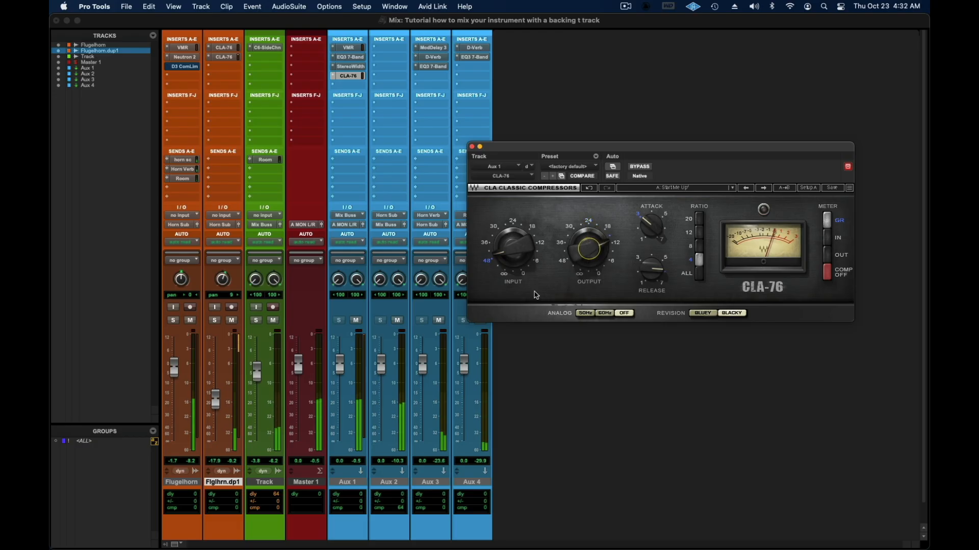
pyautogui.moveTo(513, 249); pyautogui.dragTo(513, 243)
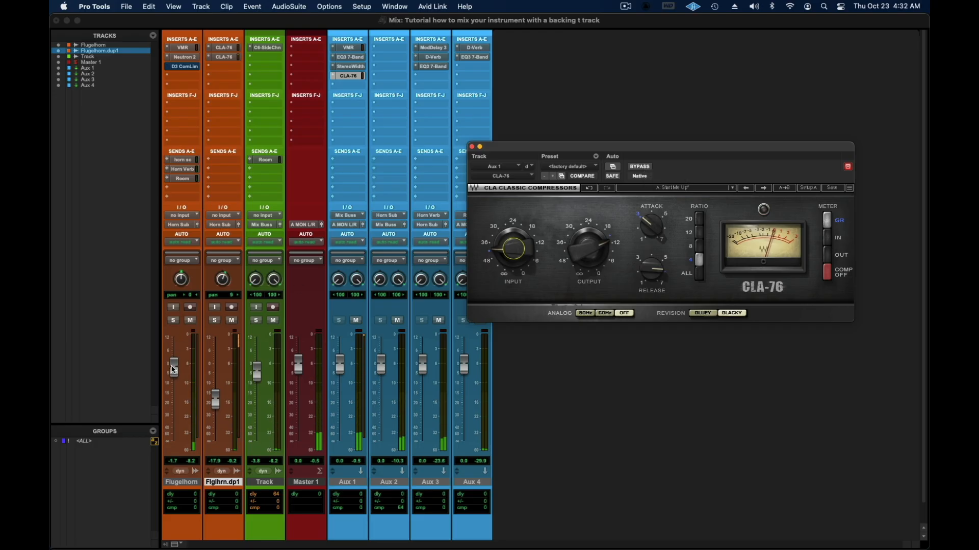
# Lower the Flugelhorn fader to -4.9 dB, its duplicate to -20.1 dB and the Track fader to -5.7 dB, closing the CLA-76.
pyautogui.moveTo(174, 368); pyautogui.dragTo(215, 404)
pyautogui.moveTo(174, 379); pyautogui.dragTo(175, 376)
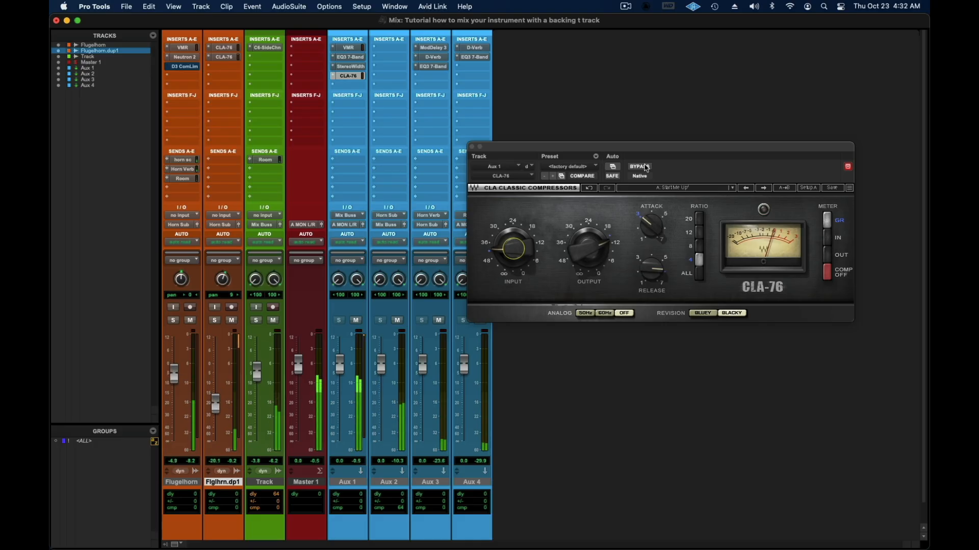
pyautogui.click(506, 237)
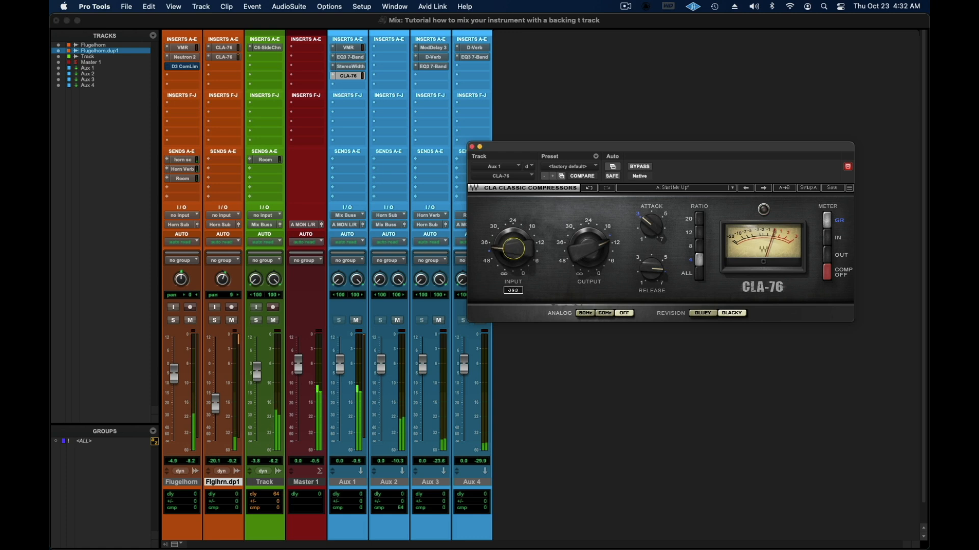
pyautogui.click(475, 148)
pyautogui.moveTo(258, 372); pyautogui.dragTo(260, 377)
# Raise Track's Room send level to -2.0 dB and resume playback.
pyautogui.click(265, 160)
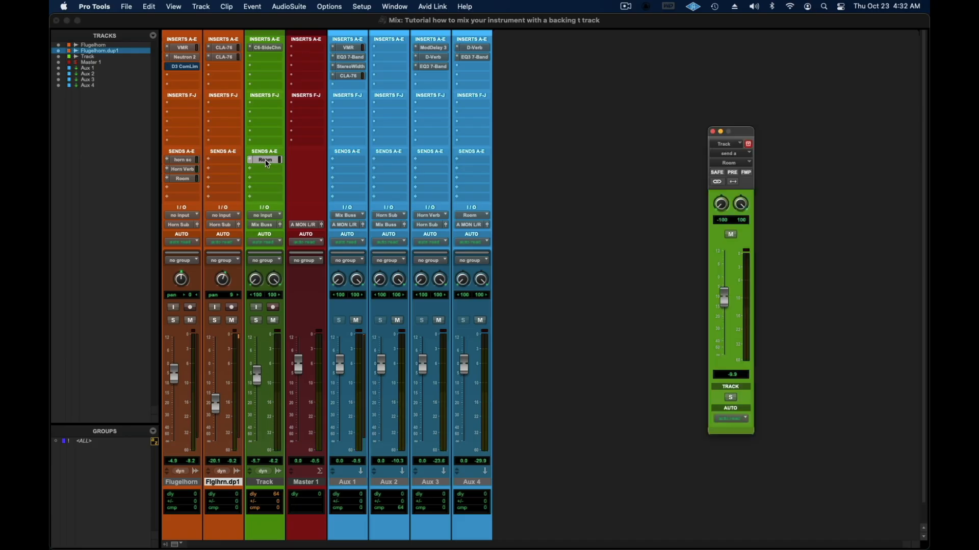
pyautogui.moveTo(726, 294); pyautogui.dragTo(728, 283)
pyautogui.press('space')
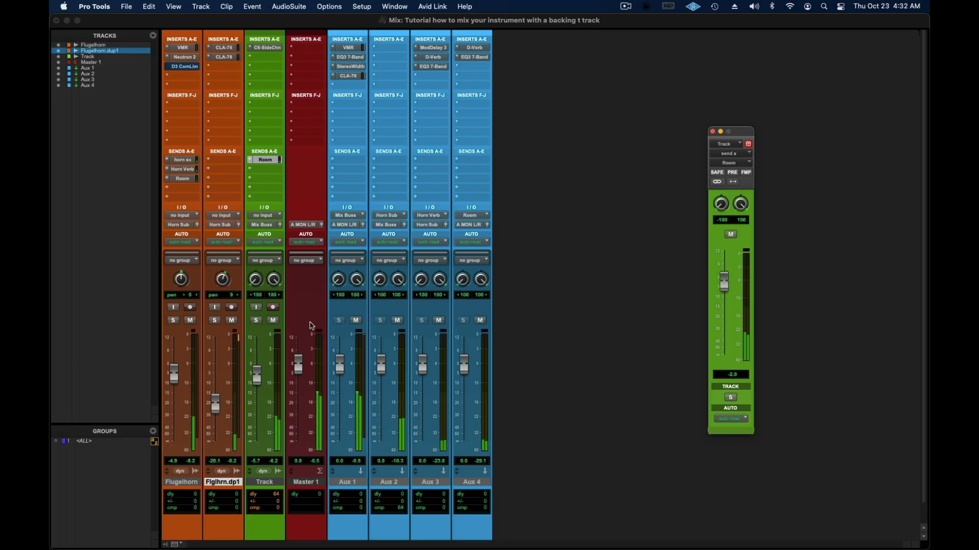
# Raise the Flugelhorn fader to -4.3 dB and its duplicate to -19.0 dB, and pan Flugelhorn 5 to the left.
pyautogui.moveTo(174, 375); pyautogui.dragTo(174, 372)
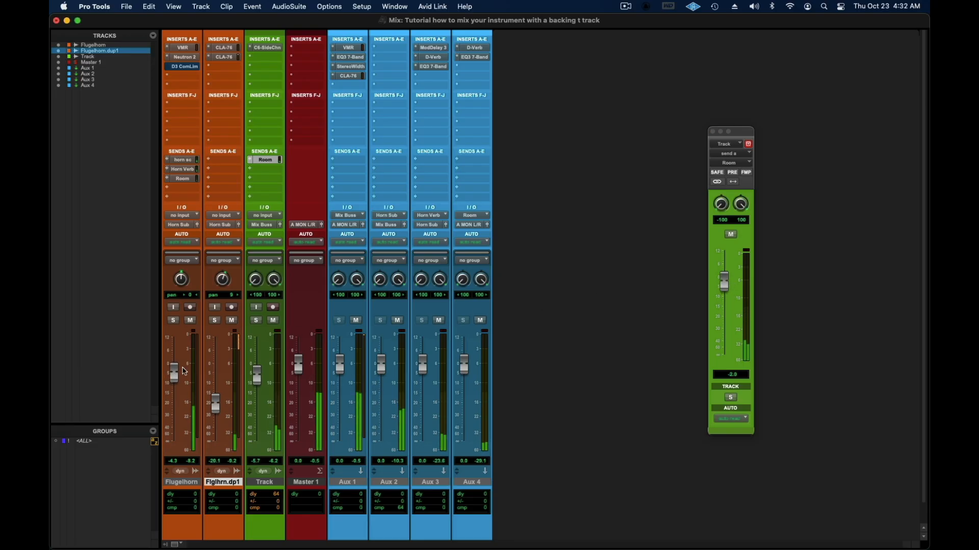
pyautogui.click(714, 132)
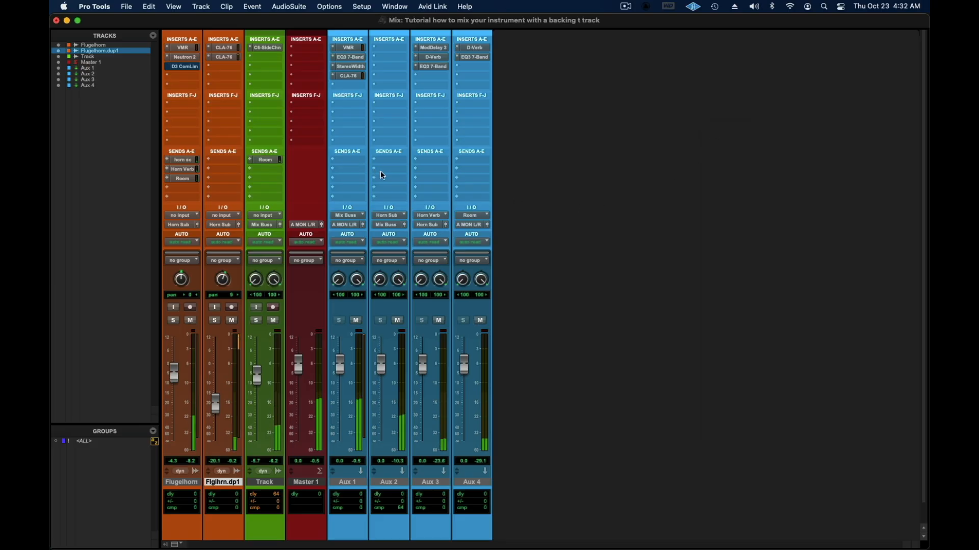
pyautogui.moveTo(214, 406); pyautogui.dragTo(214, 403)
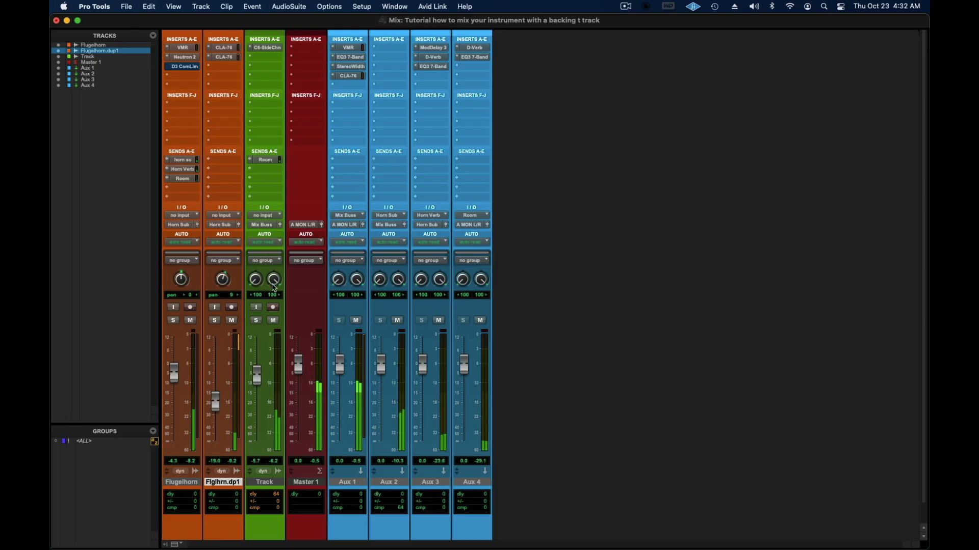
pyautogui.moveTo(185, 280); pyautogui.dragTo(184, 281)
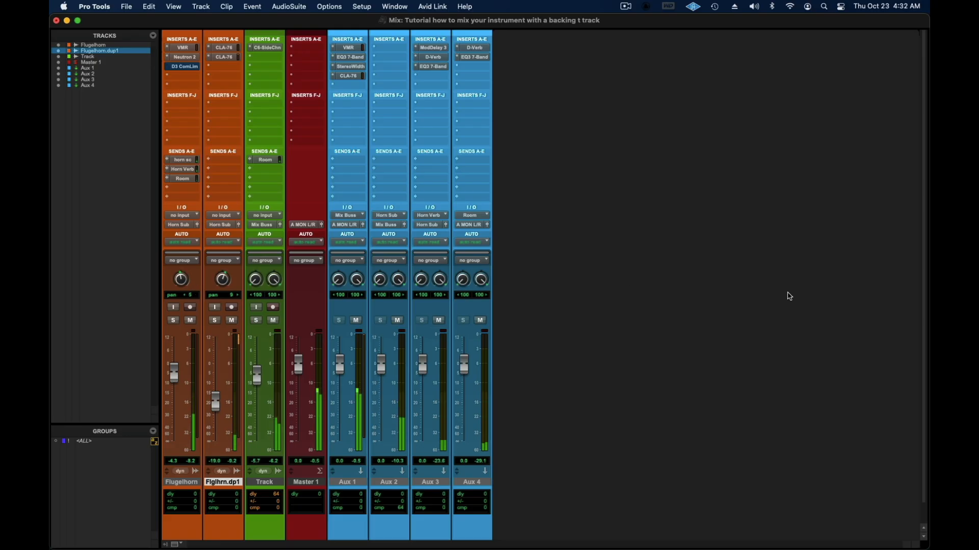
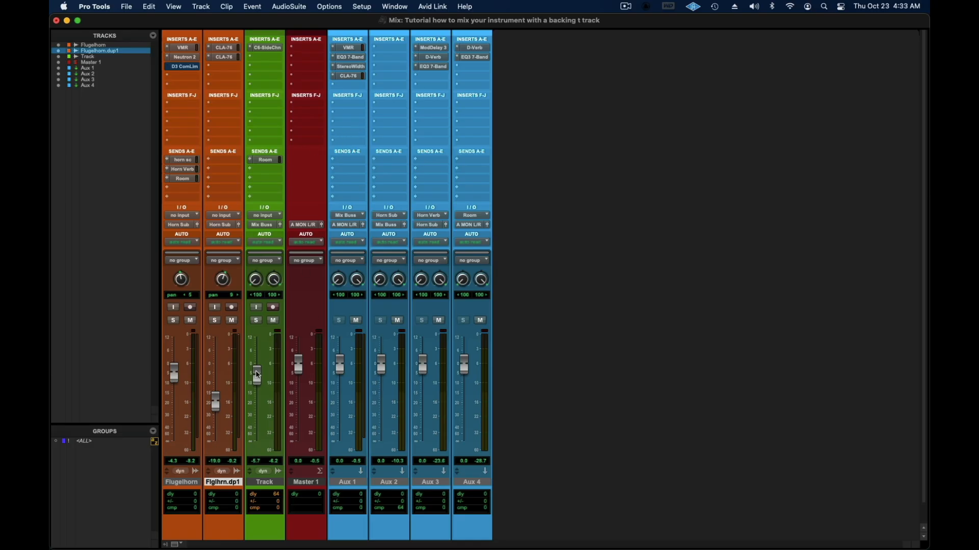
# Lower the Track fader to -6.2 dB and view the Room sends of Track and Flugelhorn.
pyautogui.moveTo(255, 371); pyautogui.dragTo(255, 374)
pyautogui.click(265, 160)
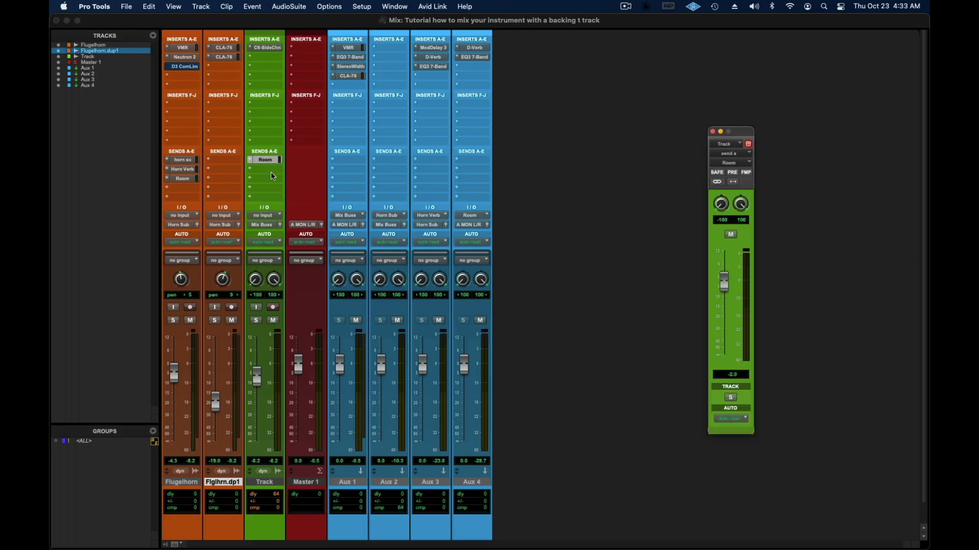
pyautogui.click(181, 179)
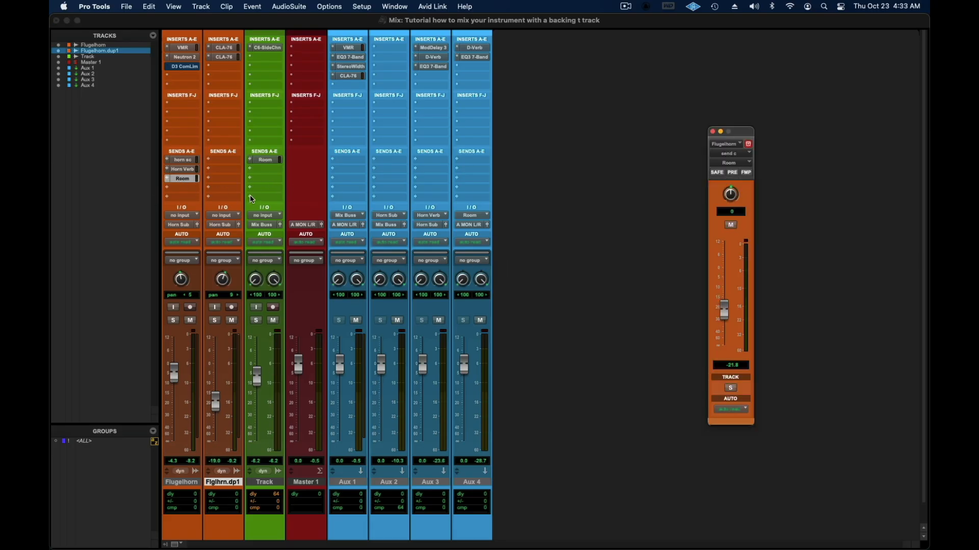
# Open Aux 4's D-Verb, set its pre-delay to 43 ms, and toggle its bypass on and off again.
pyautogui.click(478, 49)
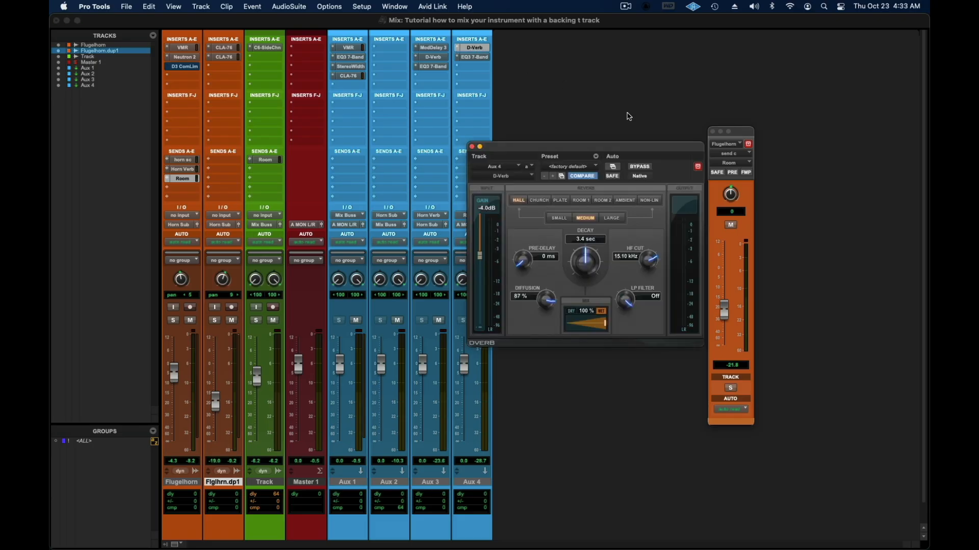
pyautogui.click(713, 132)
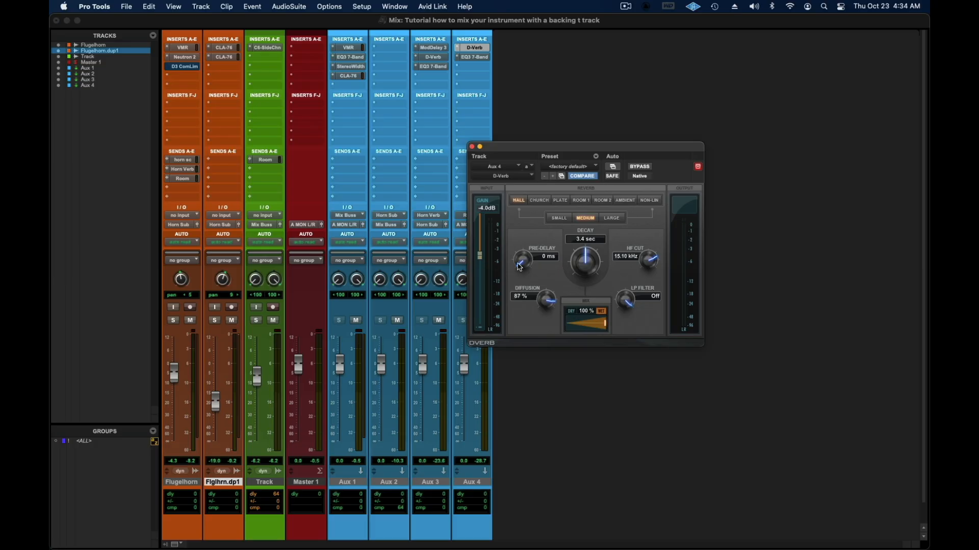
pyautogui.moveTo(522, 261); pyautogui.dragTo(542, 245)
pyautogui.click(646, 168)
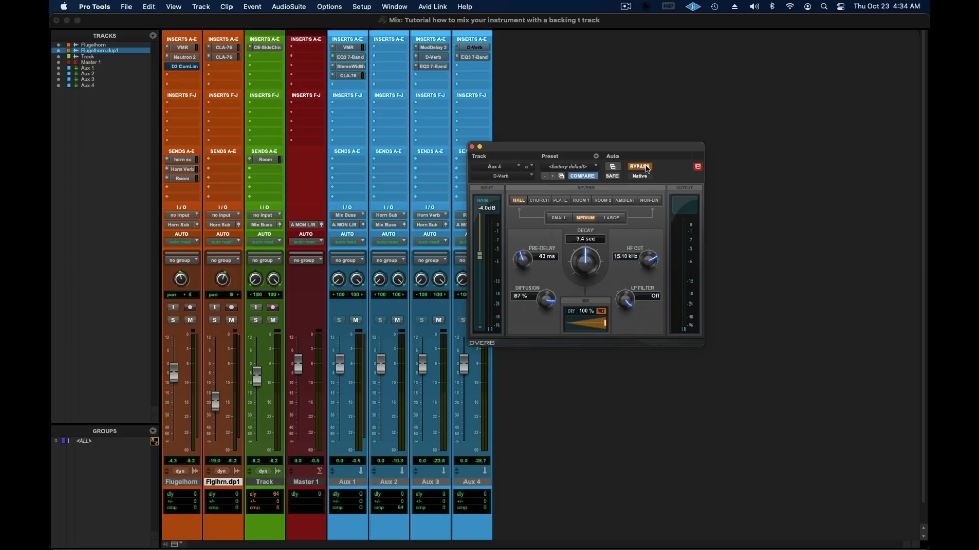
pyautogui.click(646, 167)
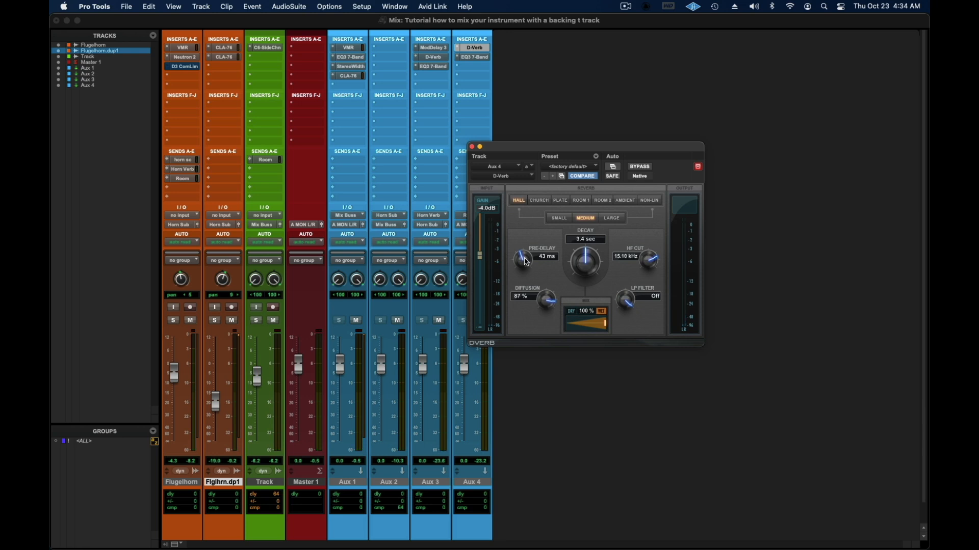
# Set Aux 4's D-Verb pre-delay to 57 ms, play the mix and lower the Track fader to -6.8 dB, closing D-Verb.
pyautogui.moveTo(526, 259); pyautogui.dragTo(515, 323)
pyautogui.moveTo(524, 265); pyautogui.dragTo(550, 233)
pyautogui.press('space')
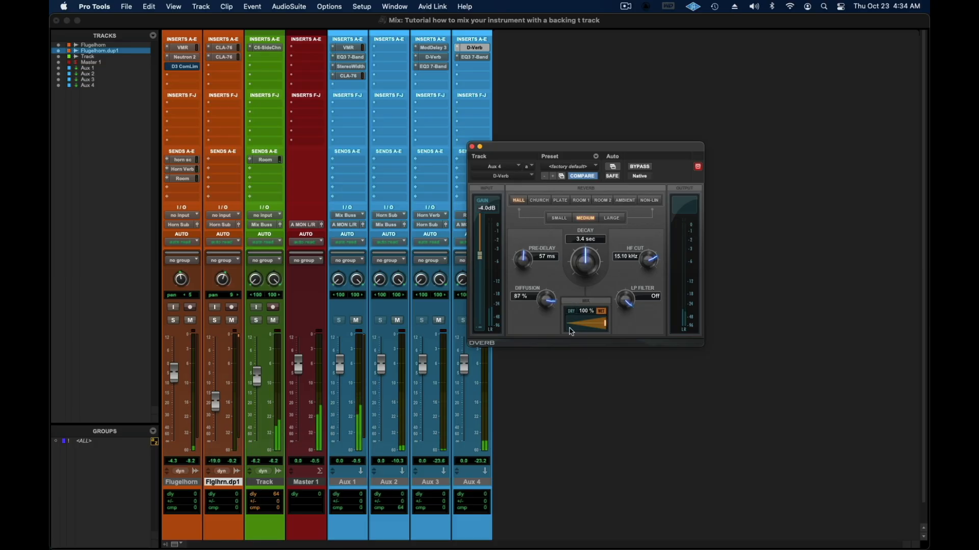
pyautogui.moveTo(257, 375); pyautogui.dragTo(256, 377)
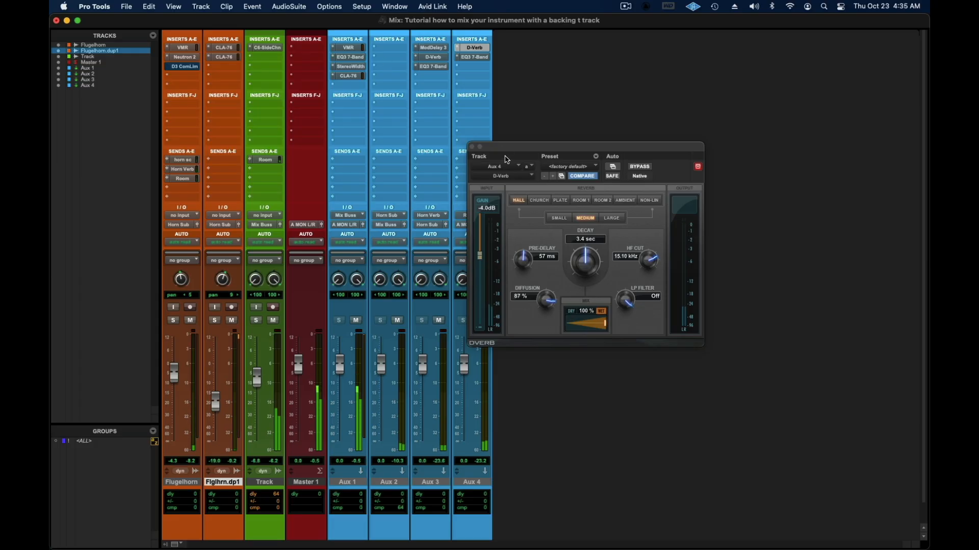
pyautogui.click(472, 147)
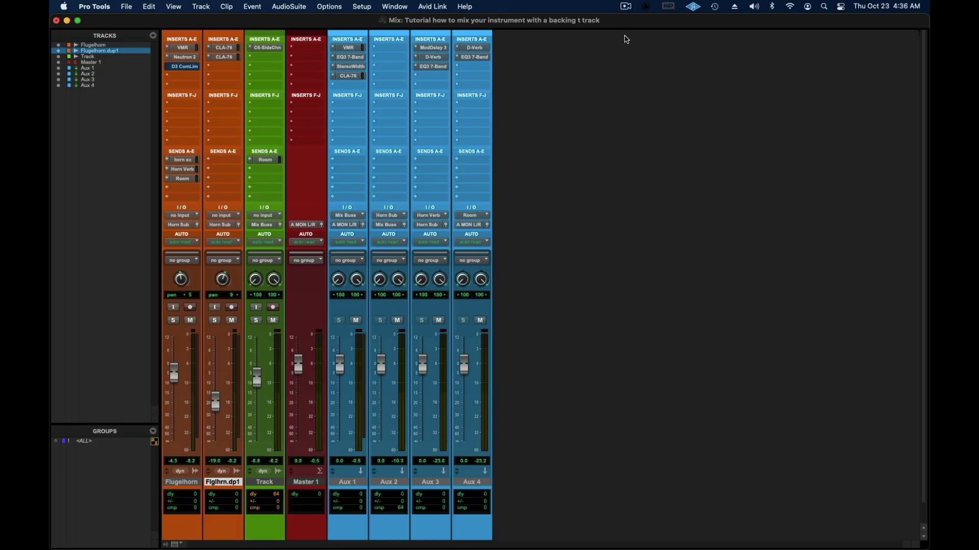
pyautogui.click(626, 8)
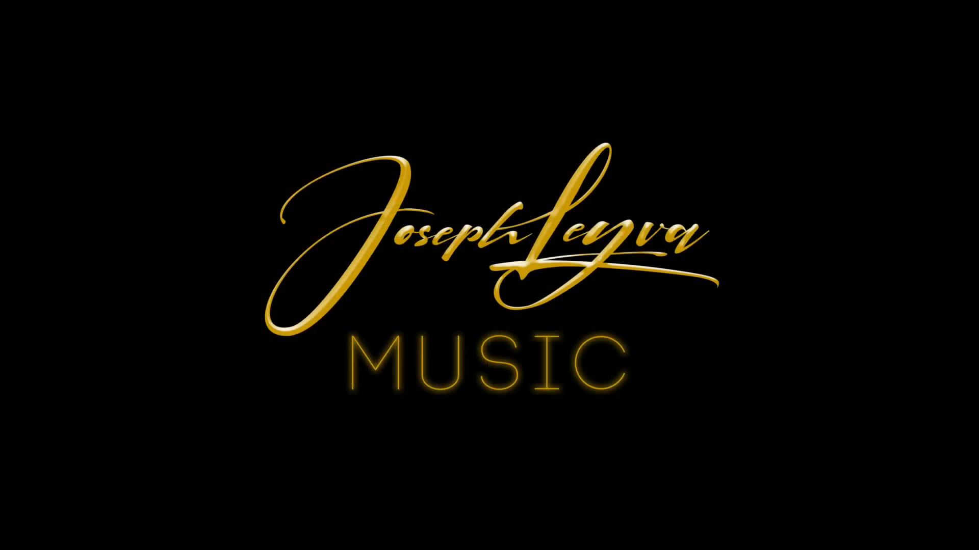